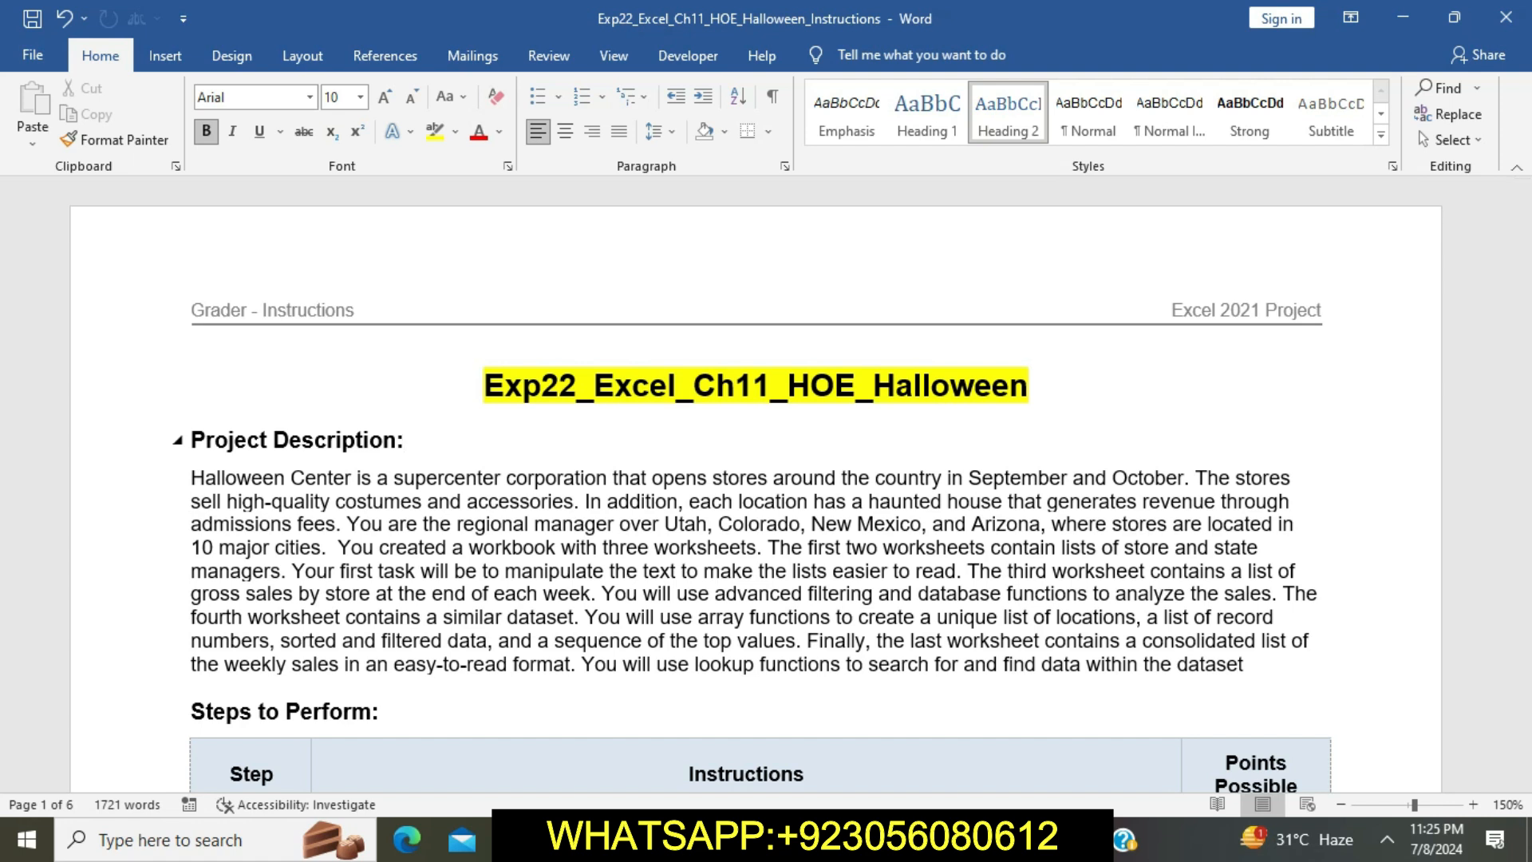
Highlight the step 1 instructions in the Steps to Perform table in yellow.
{"action": "scroll", "coordinate": [752, 484], "scroll_direction": "down", "scroll_amount": 5}
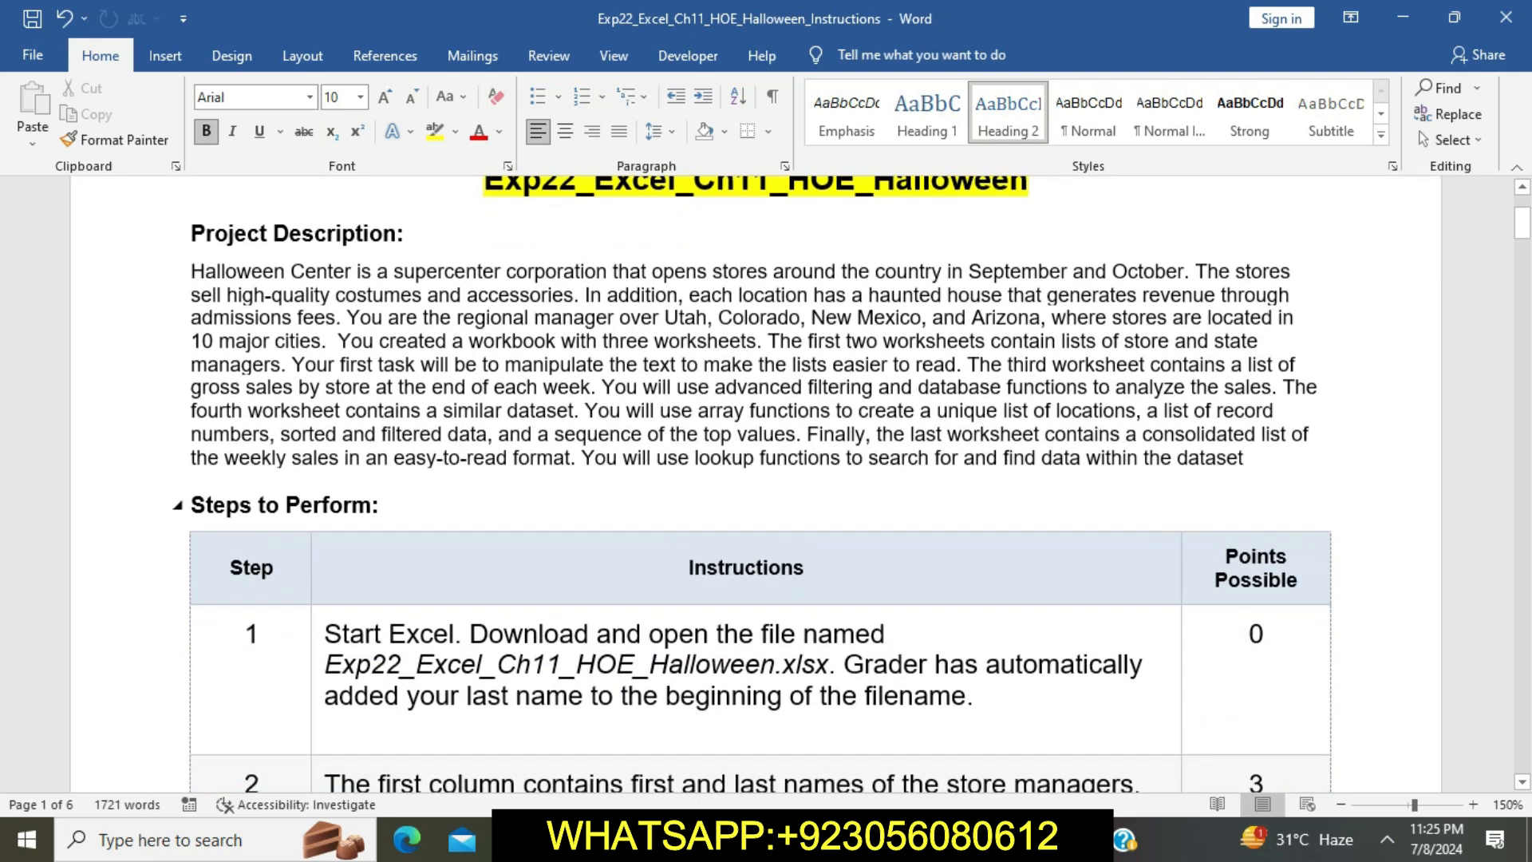
{"action": "left_click", "coordinate": [317, 500]}
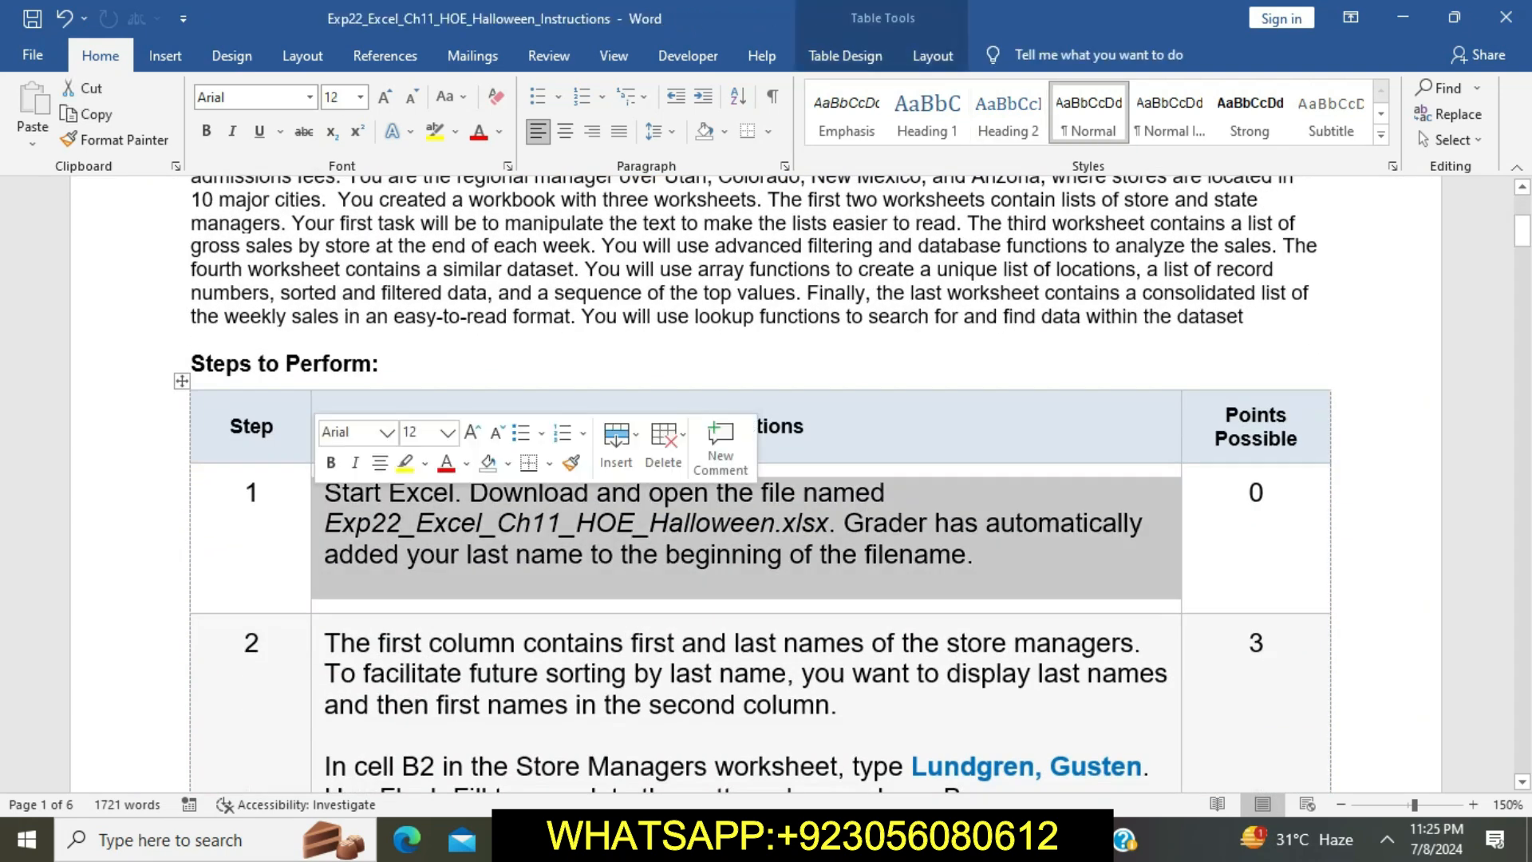
{"action": "left_click", "coordinate": [406, 464]}
{"action": "left_click", "coordinate": [449, 493]}
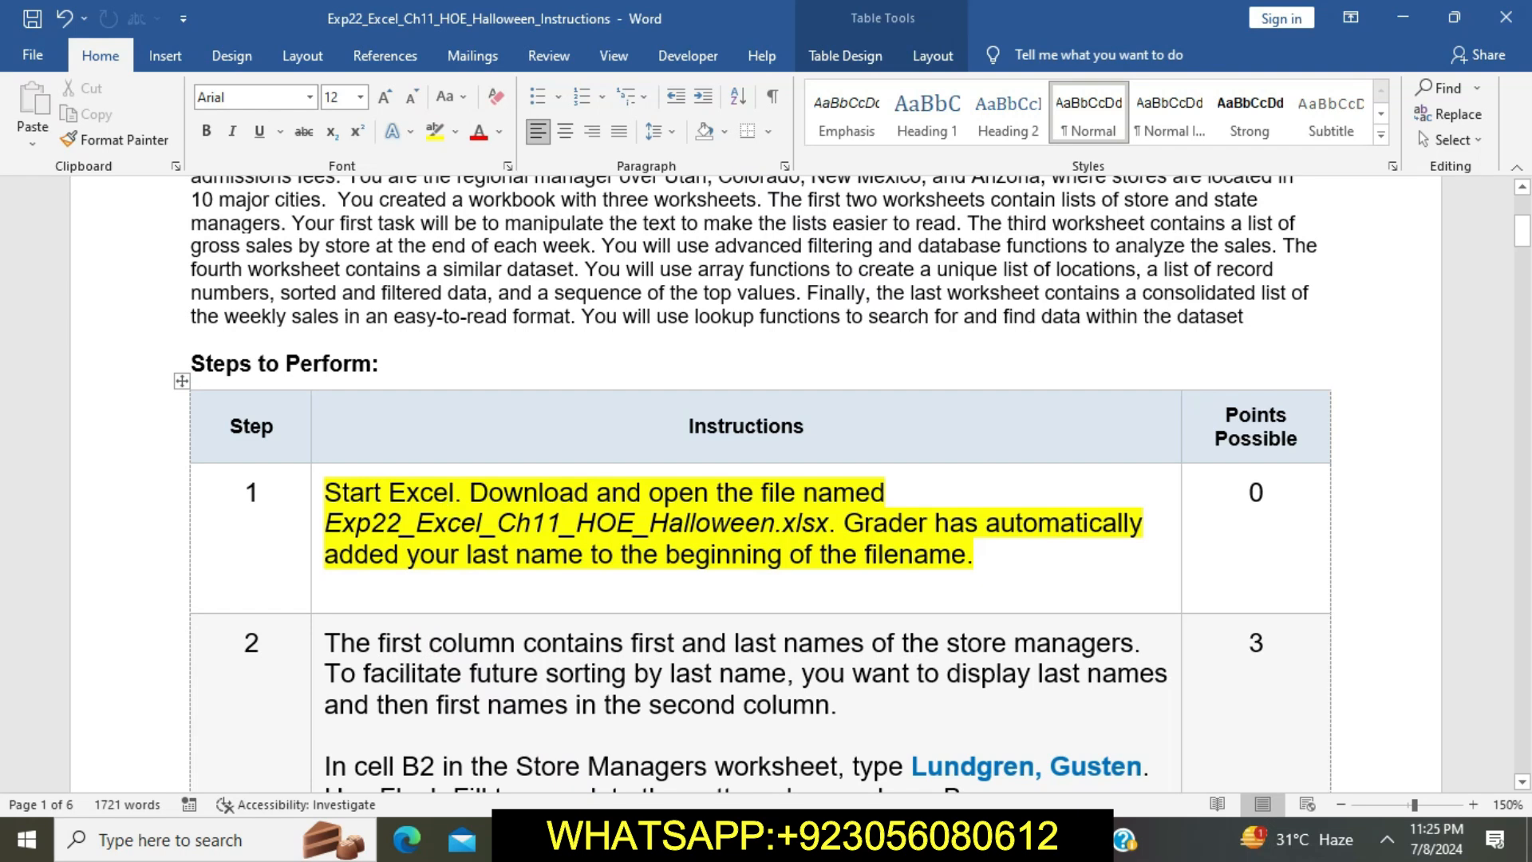
Switch to the Excel workbook, look through the State Managers, Database, Arrays and Lookup worksheets, and return to Store Managers.
{"action": "key", "text": "alt+Tab"}
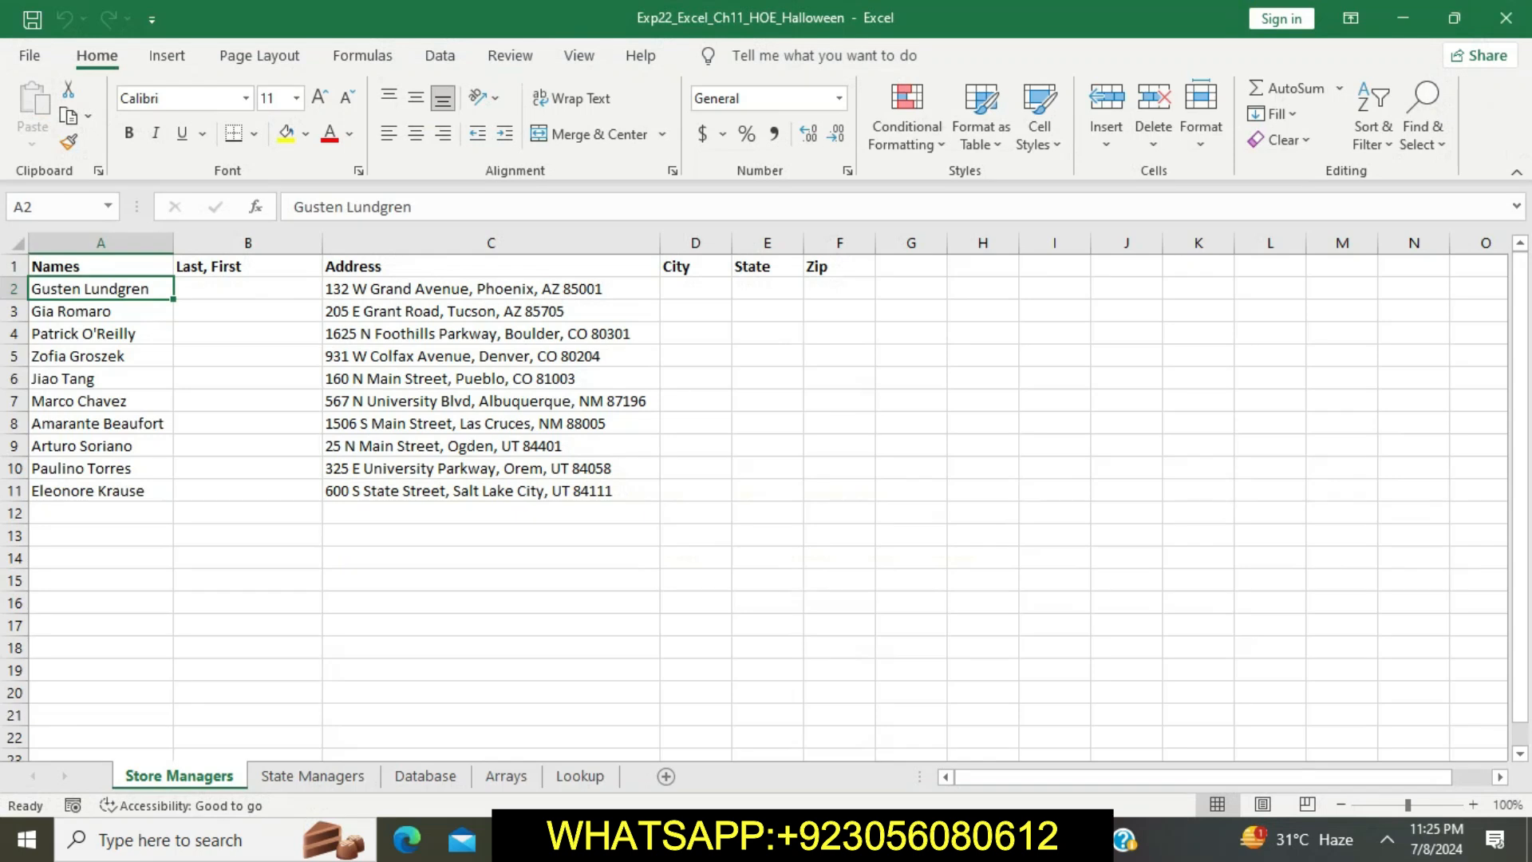
{"action": "left_click", "coordinate": [312, 776]}
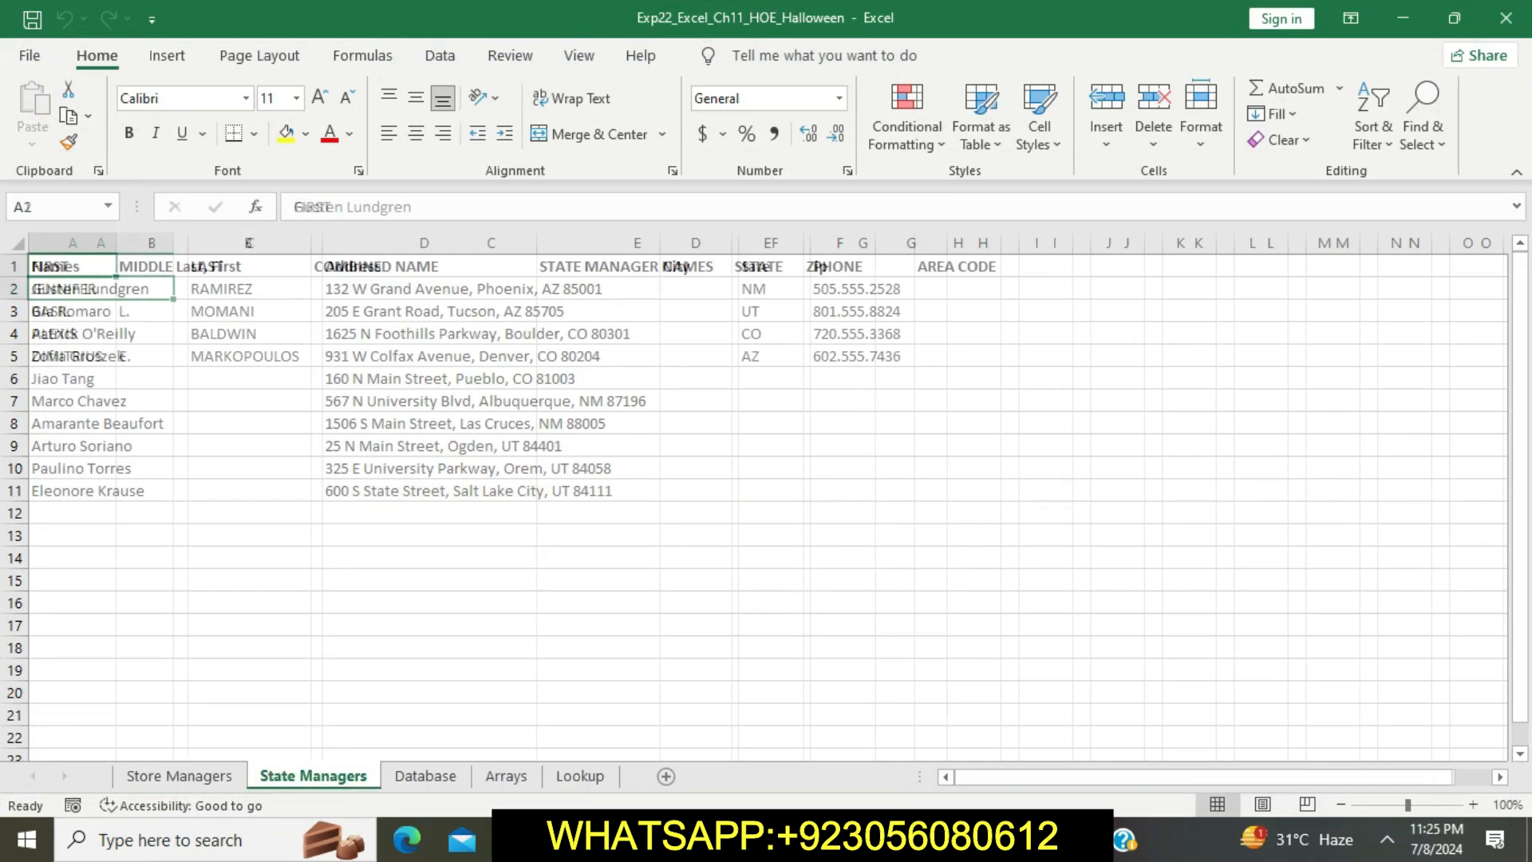
{"action": "left_click", "coordinate": [426, 775]}
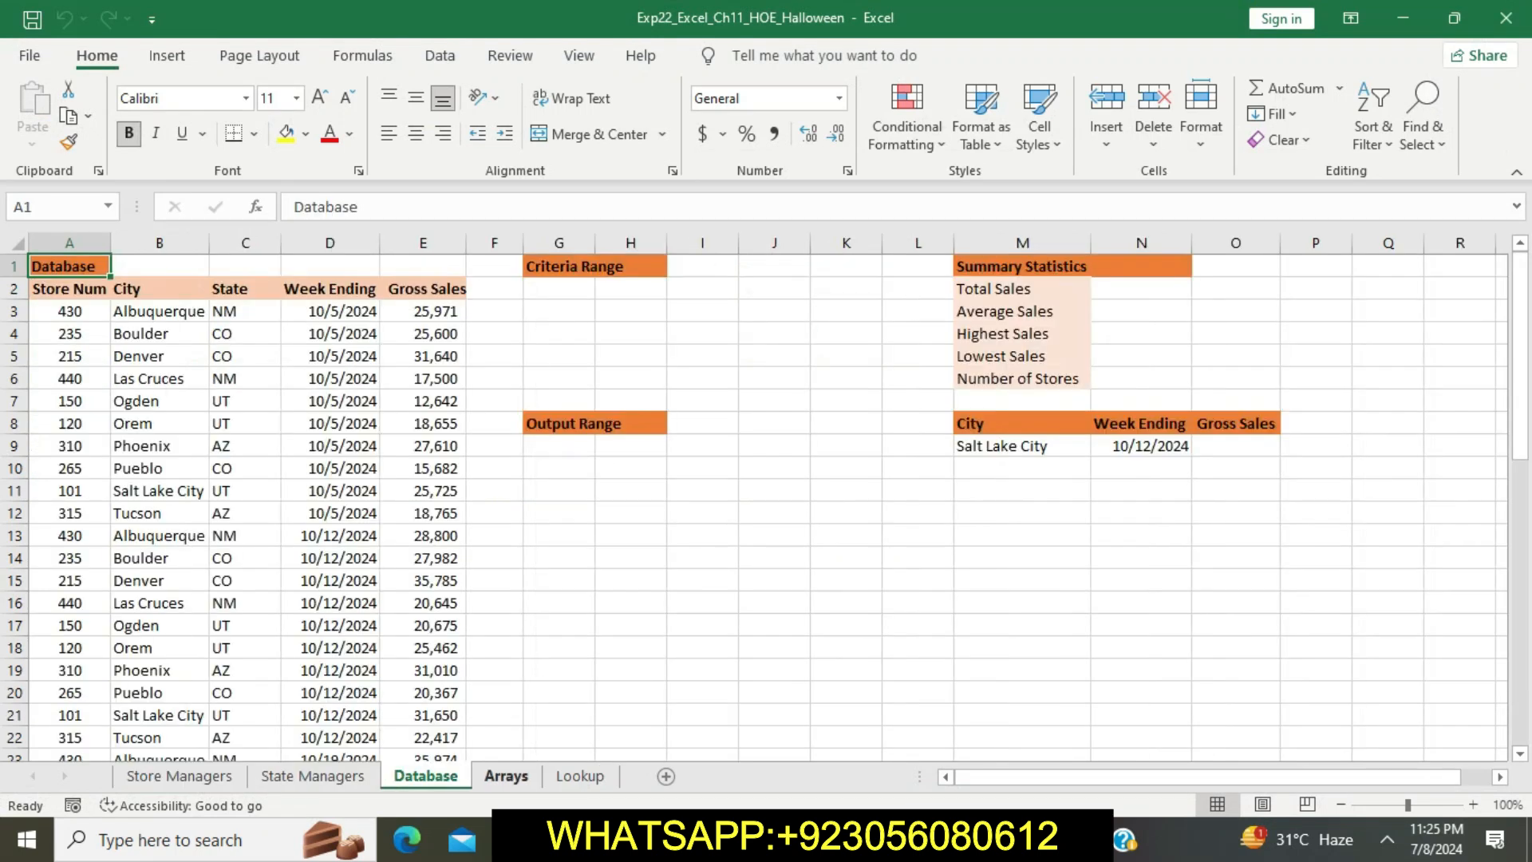
{"action": "left_click", "coordinate": [506, 775]}
{"action": "left_click", "coordinate": [580, 775]}
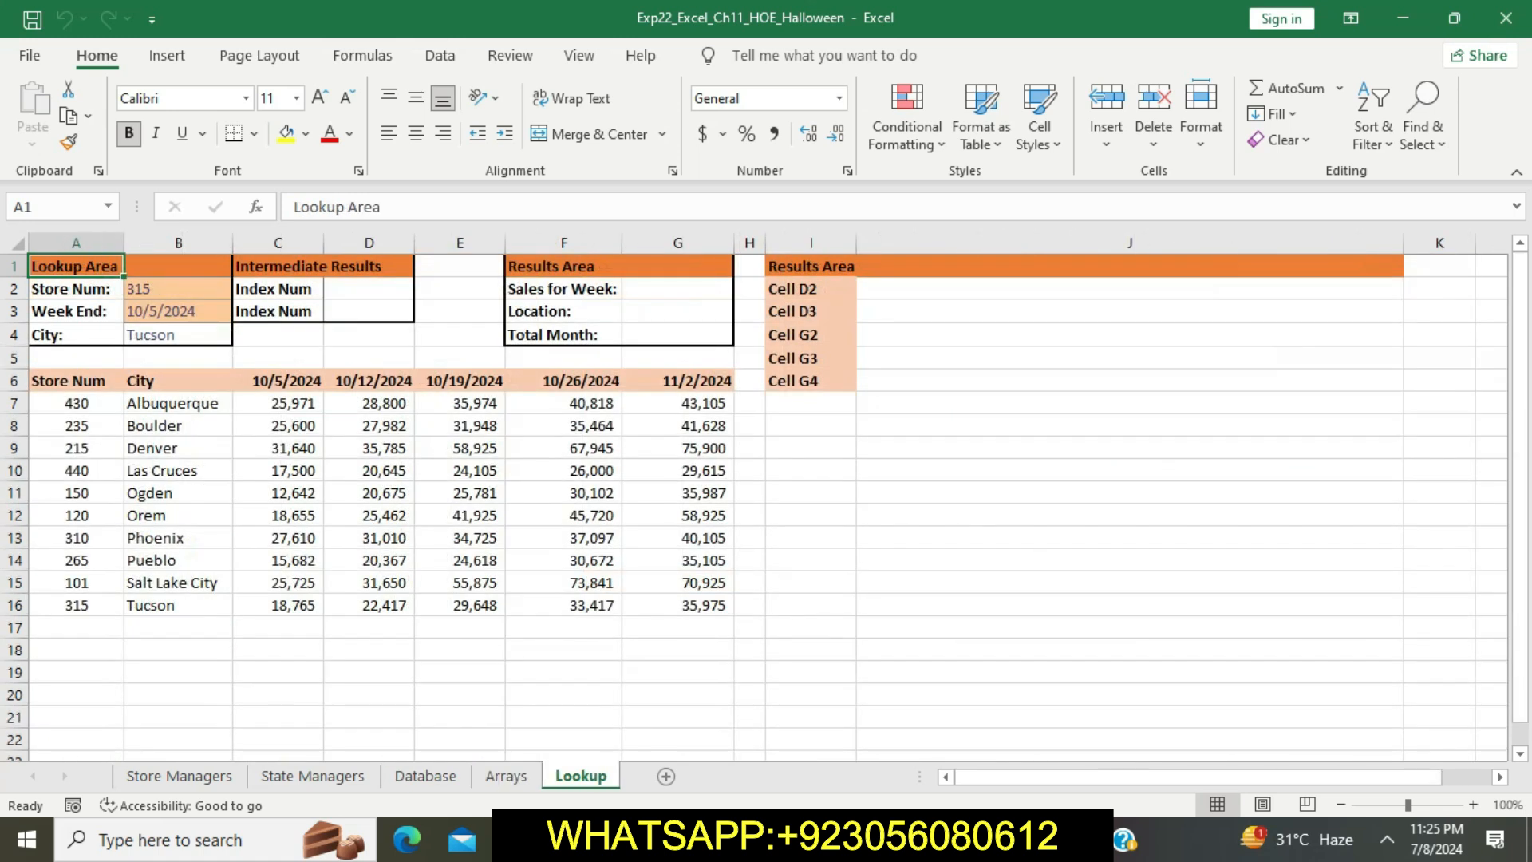
{"action": "left_click", "coordinate": [179, 776]}
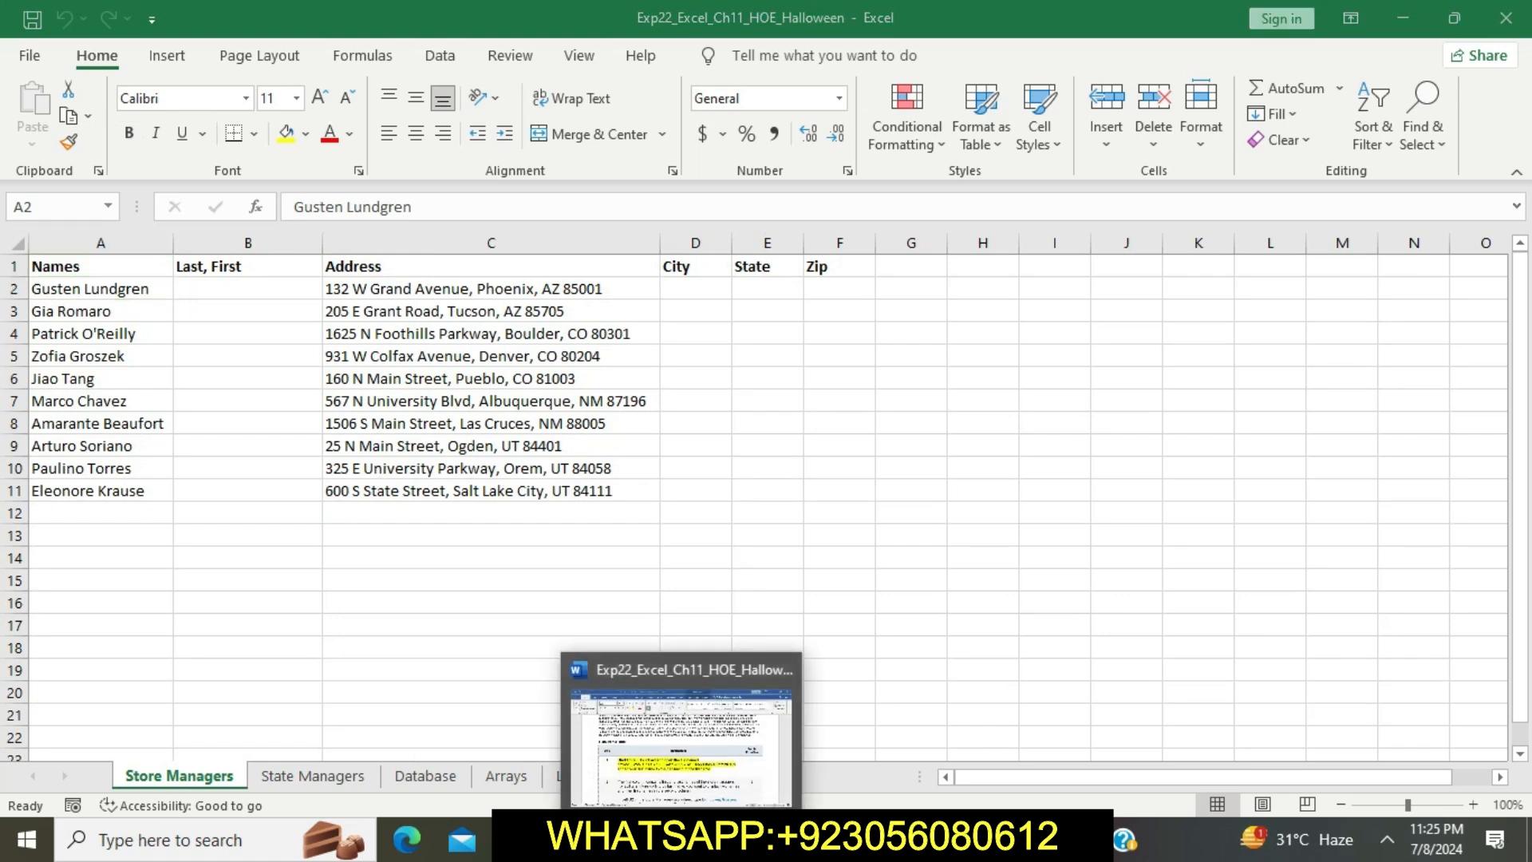
Switch to the Word instructions, remove the highlight from step 1 and highlight the step 2 instructions in yellow.
{"action": "left_click", "coordinate": [681, 839]}
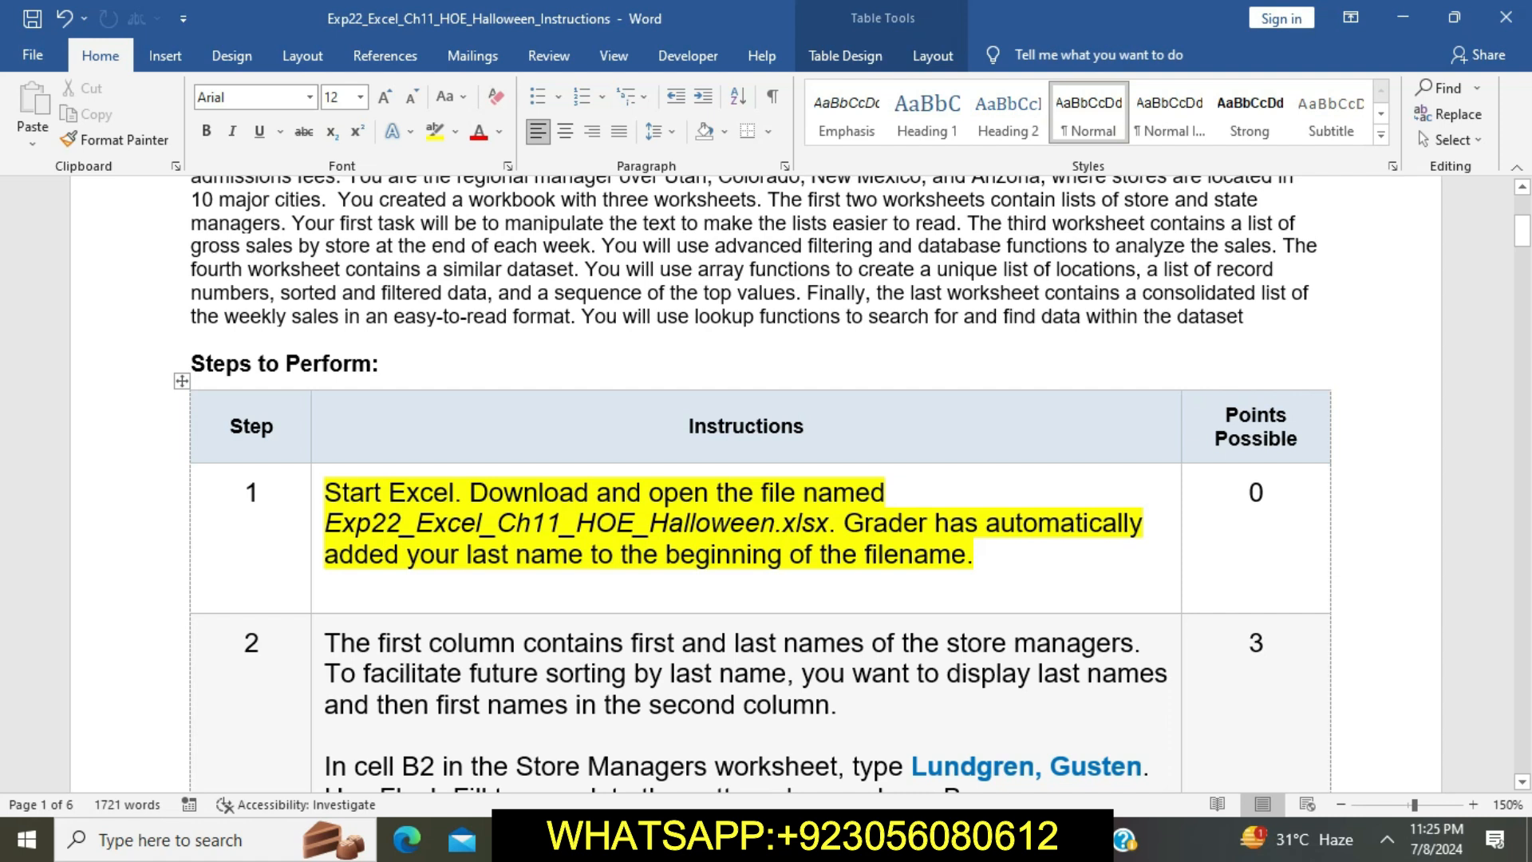
{"action": "left_click", "coordinate": [317, 496]}
{"action": "left_click", "coordinate": [408, 461]}
{"action": "left_click", "coordinate": [448, 523]}
{"action": "scroll", "coordinate": [449, 522], "scroll_direction": "down", "scroll_amount": 3}
{"action": "left_click", "coordinate": [317, 431]}
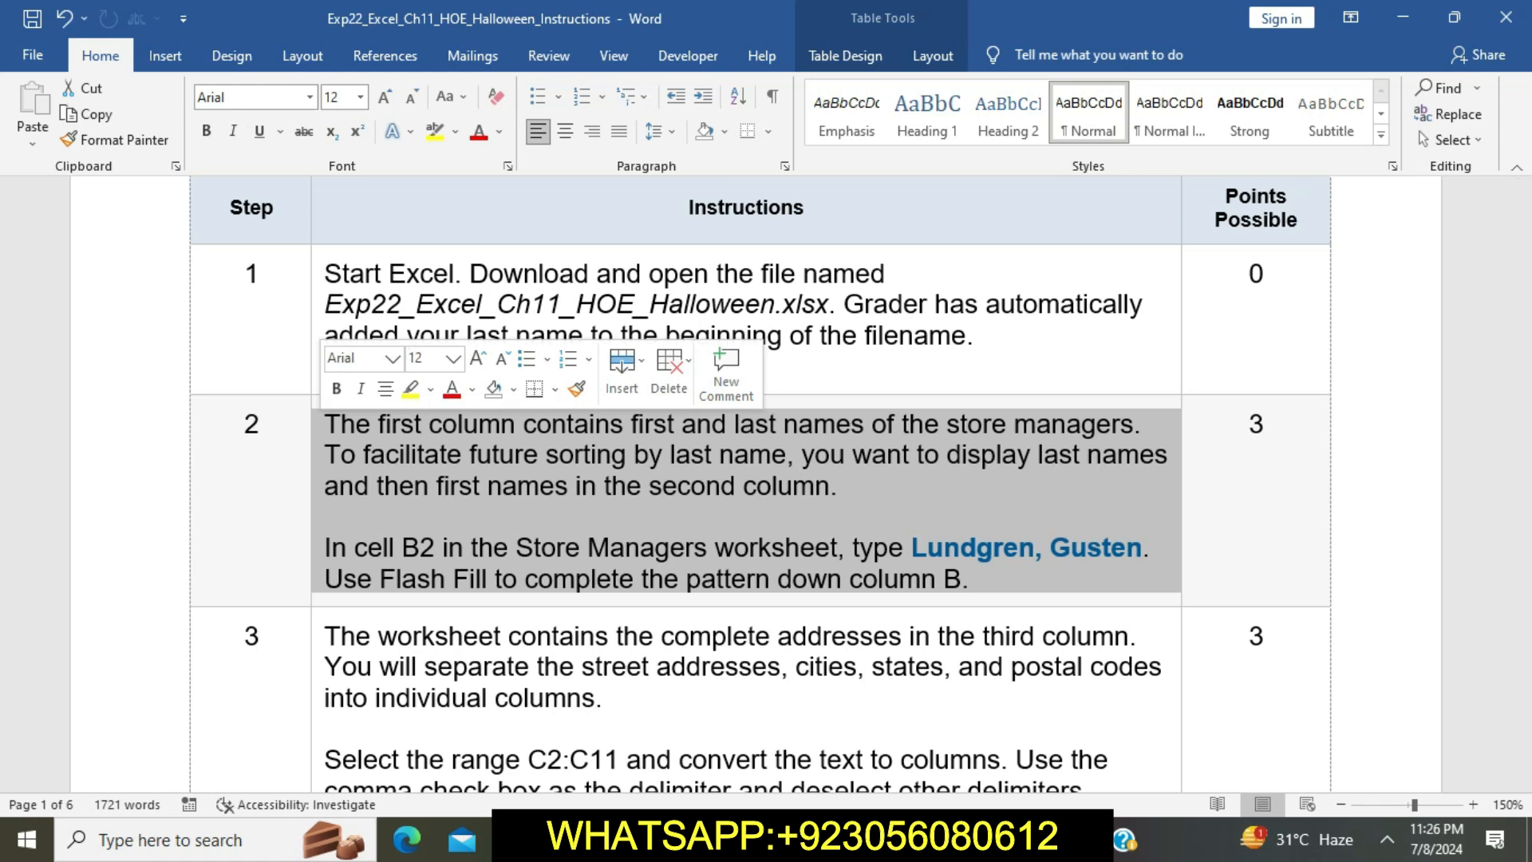
{"action": "left_click", "coordinate": [411, 388]}
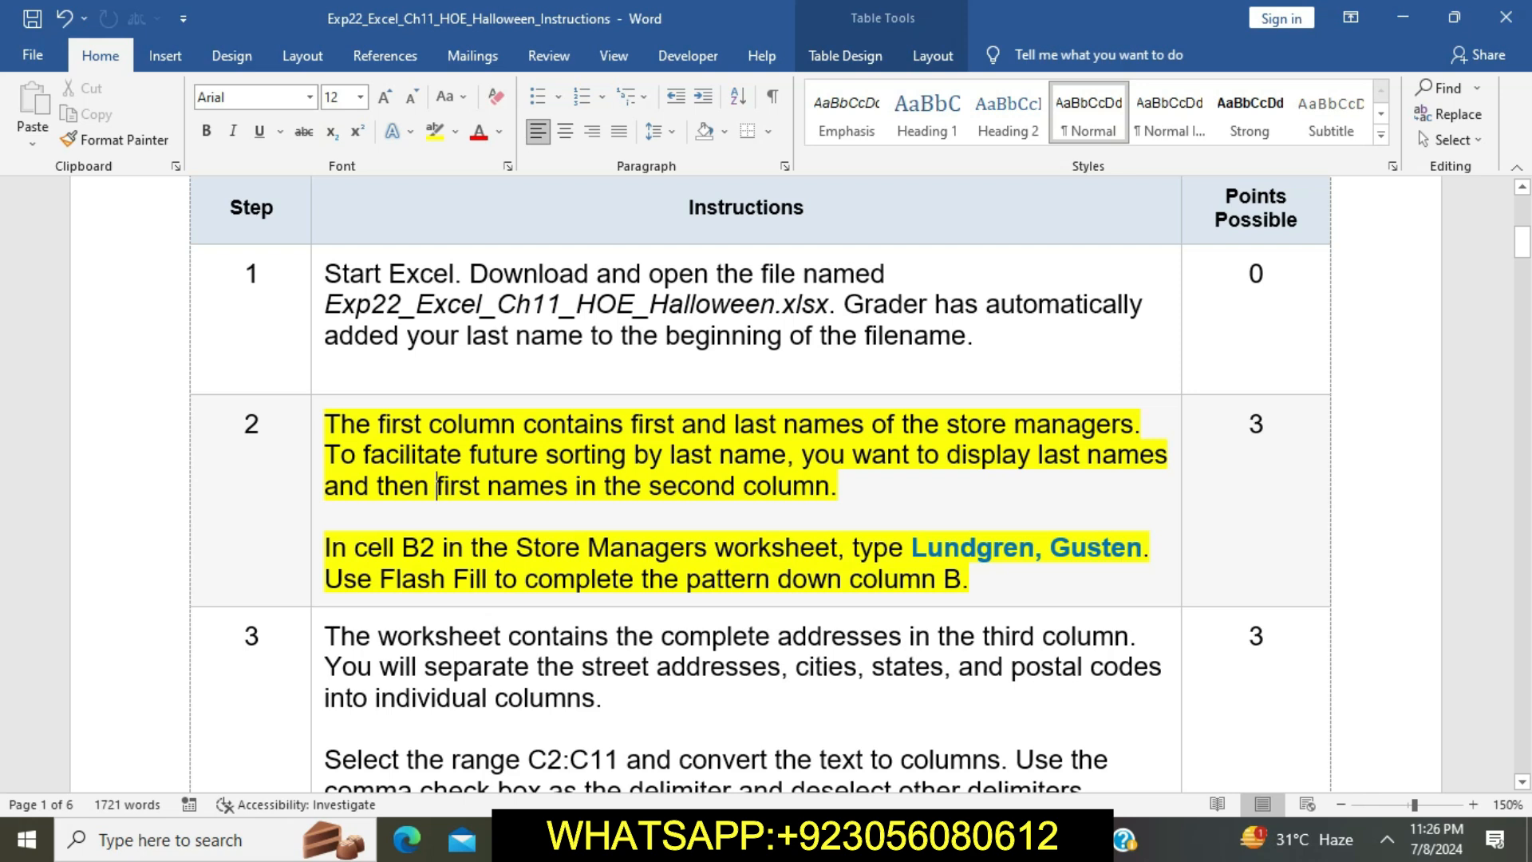
Copy the manager's last-name-first entry from step 2 into cell B2 of Excel's Store Managers worksheet, matching the destination formatting.
{"action": "left_click_drag", "start_coordinate": [912, 547], "coordinate": [1142, 547]}
{"action": "key", "text": "ctrl+c"}
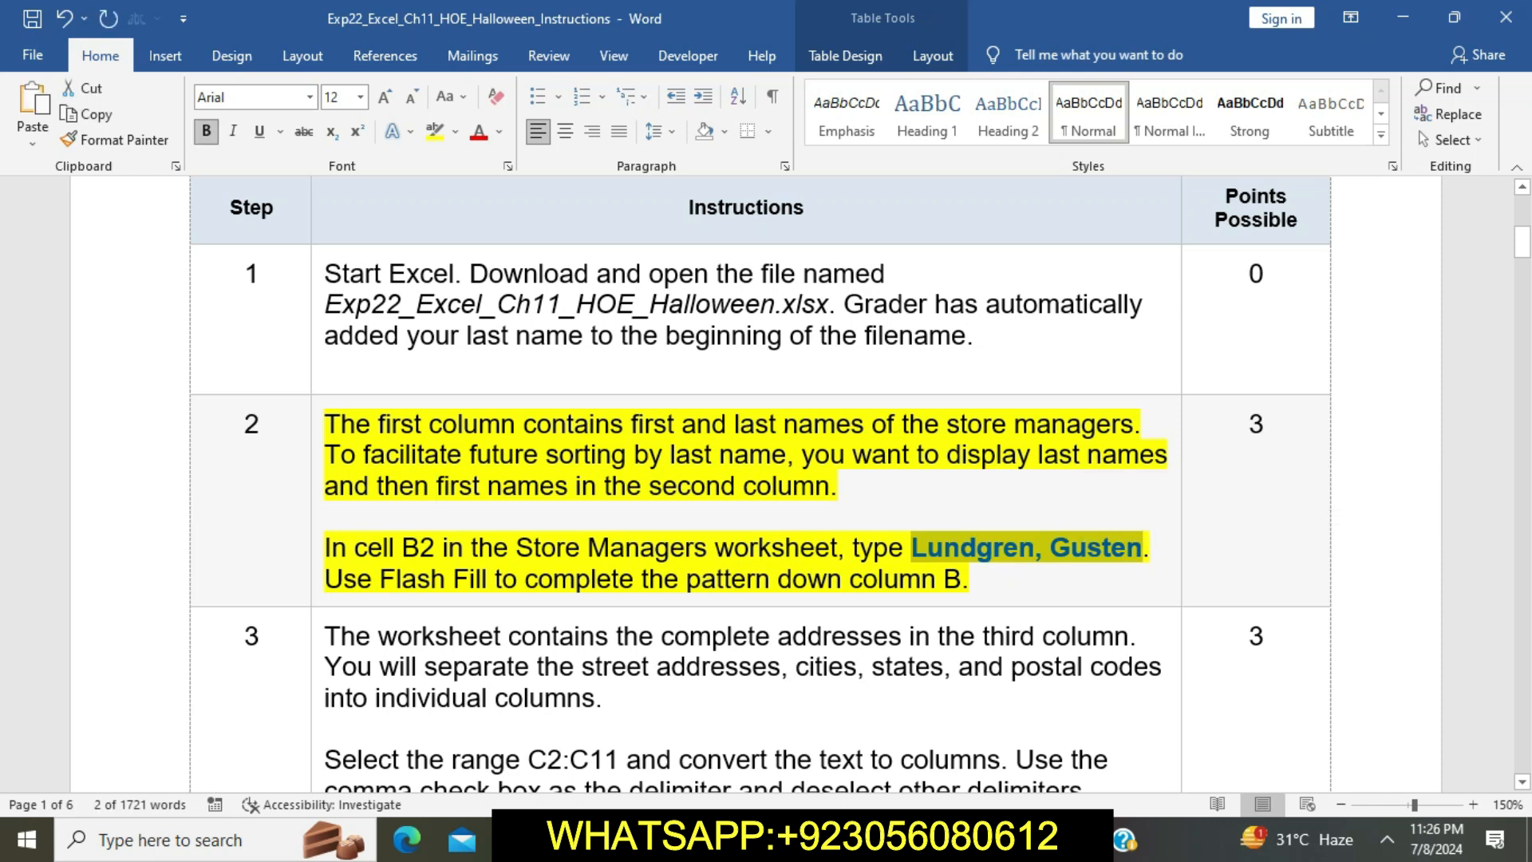
{"action": "left_click", "coordinate": [620, 579]}
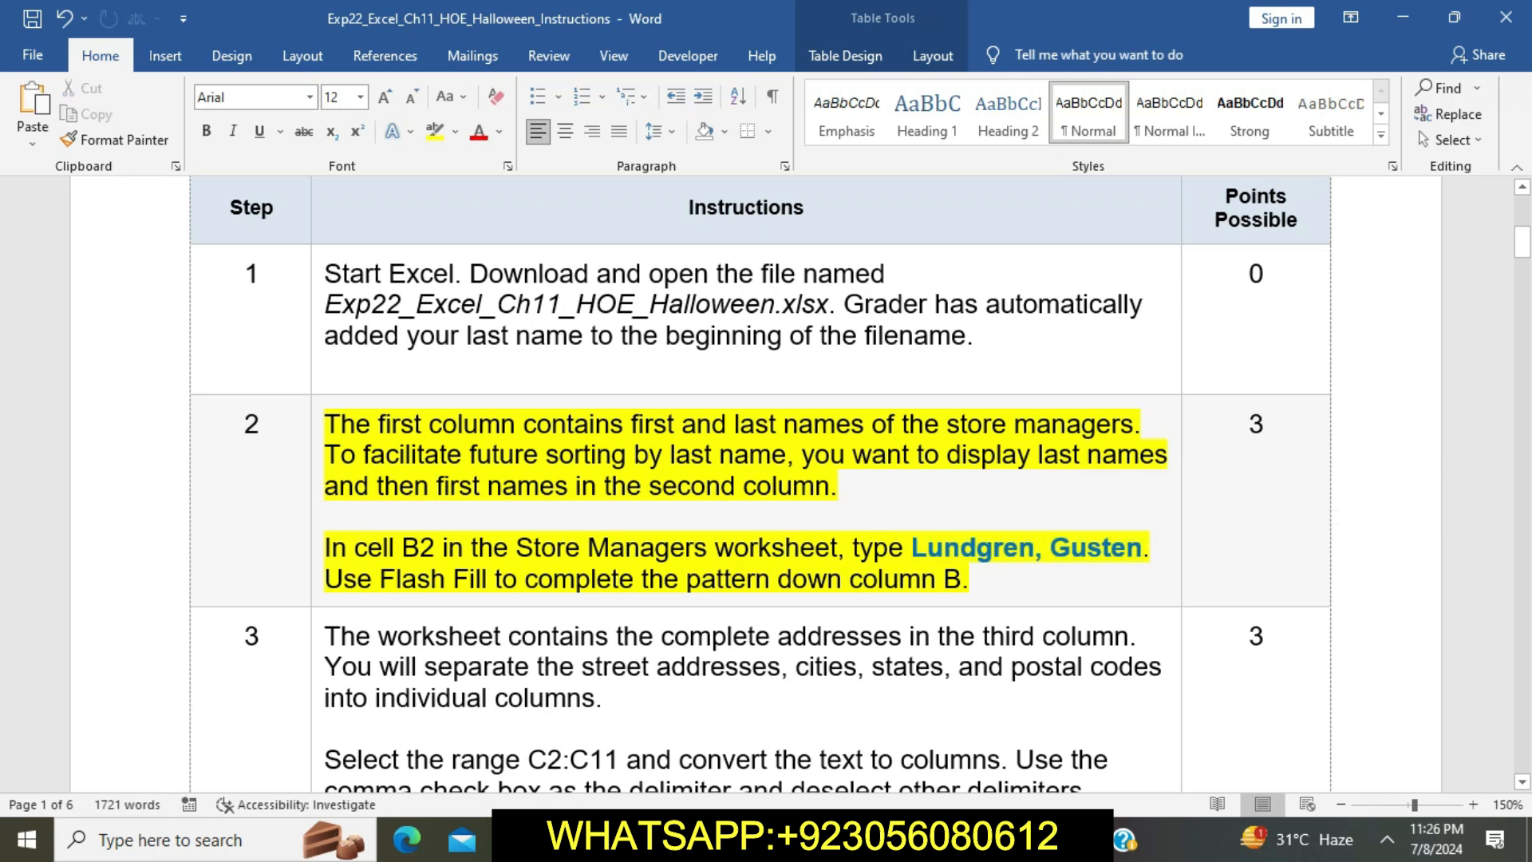
{"action": "left_click_drag", "start_coordinate": [326, 548], "coordinate": [910, 548]}
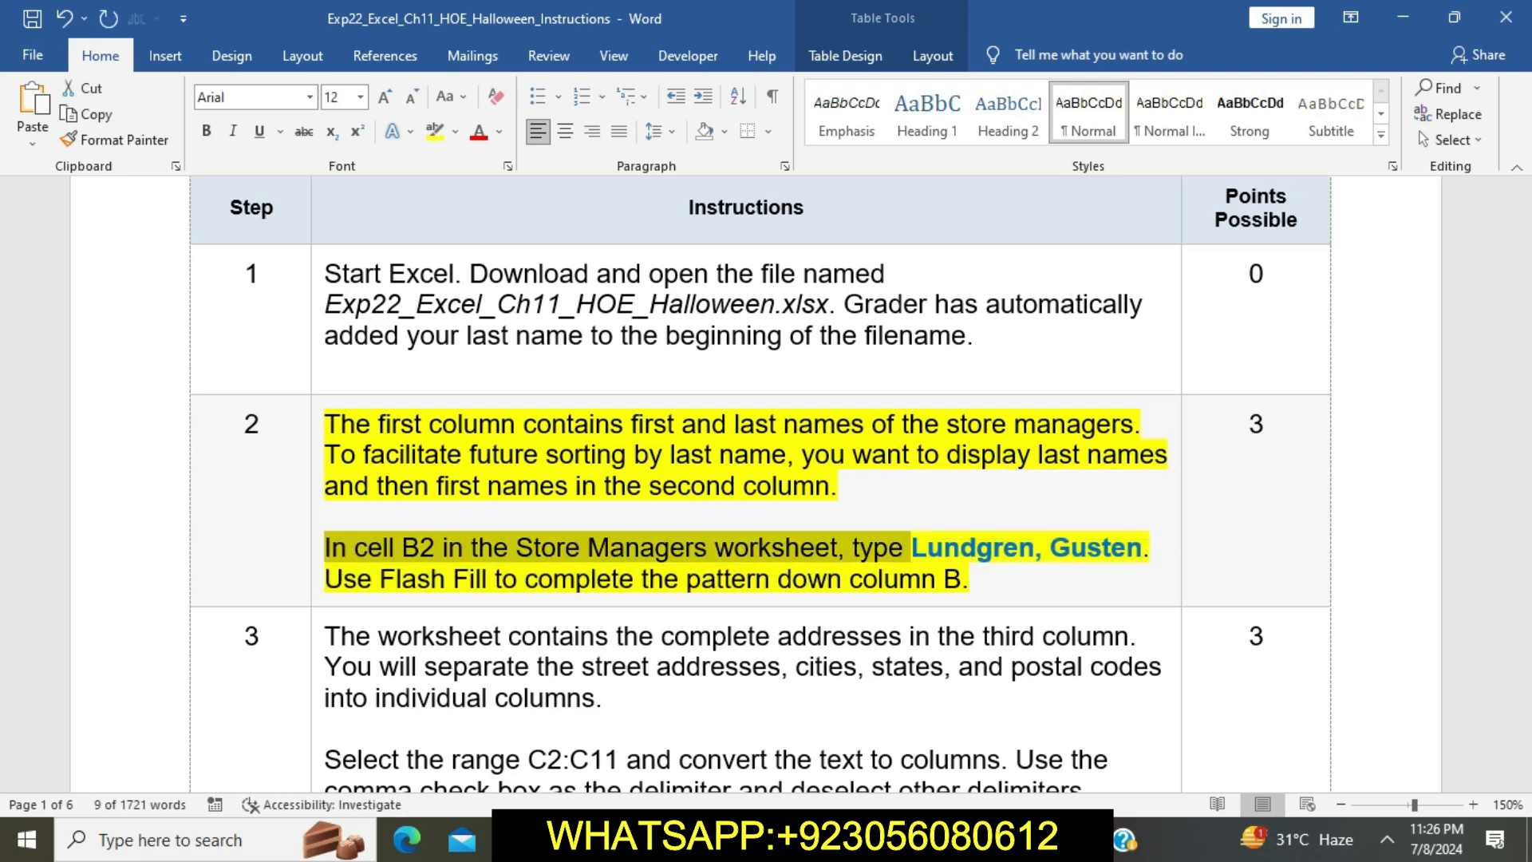
{"action": "key", "text": "alt+Tab"}
{"action": "left_click", "coordinate": [247, 288]}
{"action": "left_click", "coordinate": [247, 298]}
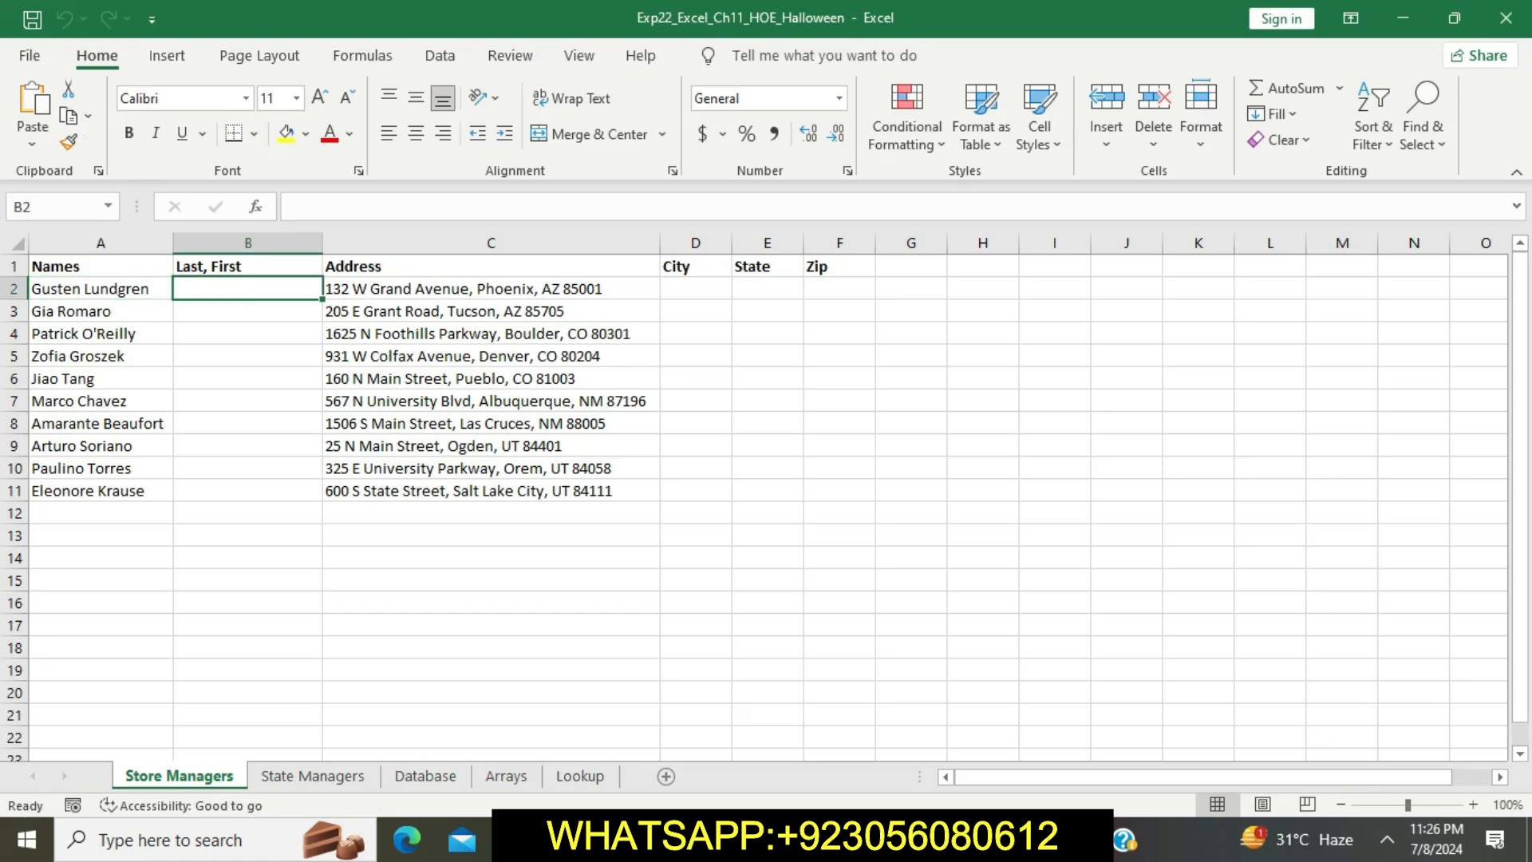
{"action": "key", "text": "ctrl+v"}
{"action": "left_click", "coordinate": [361, 317]}
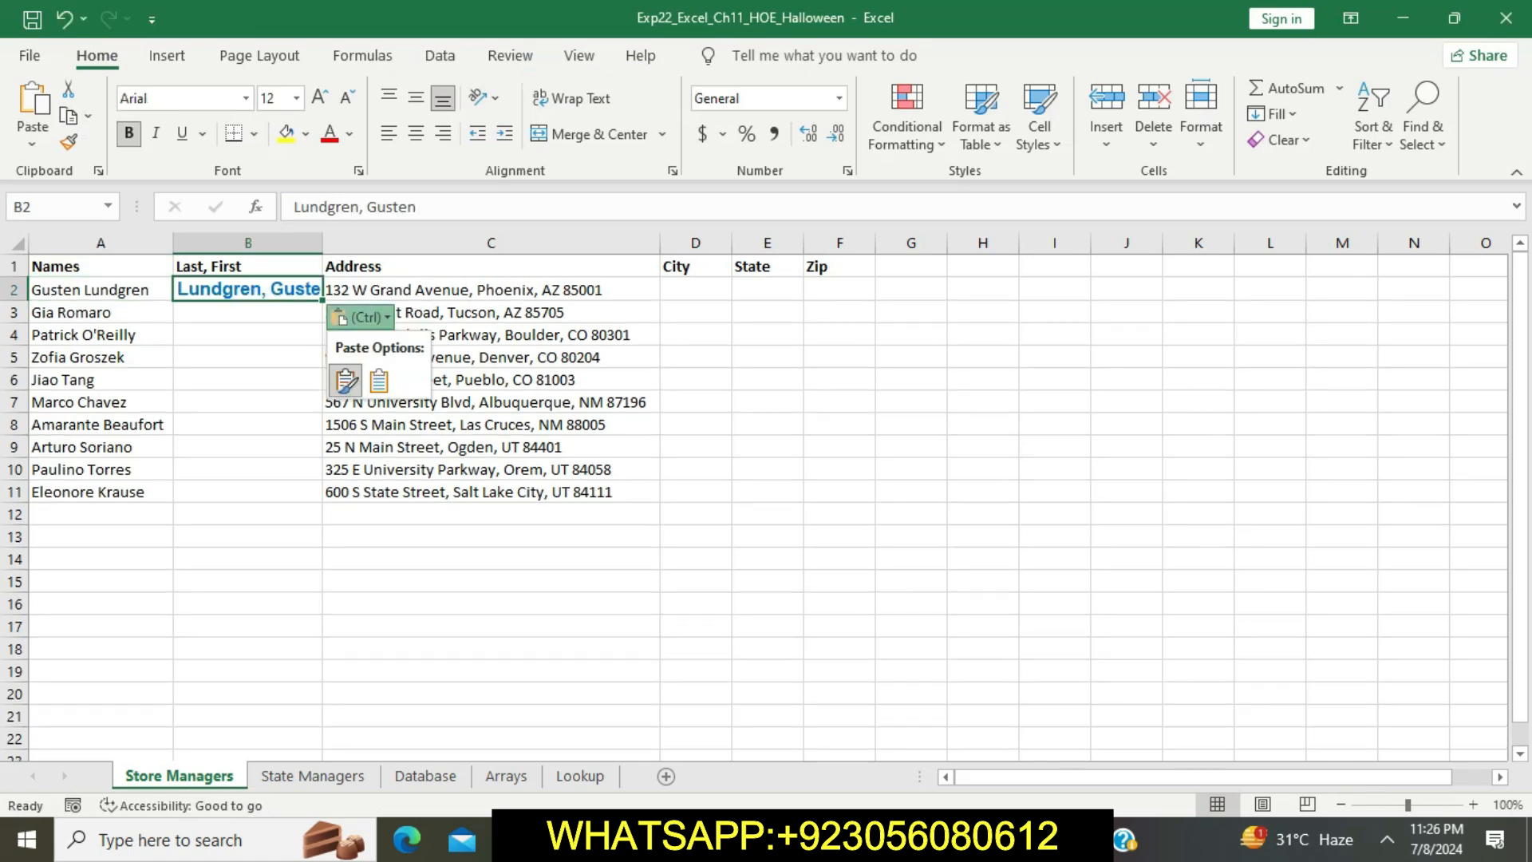
{"action": "left_click", "coordinate": [379, 380]}
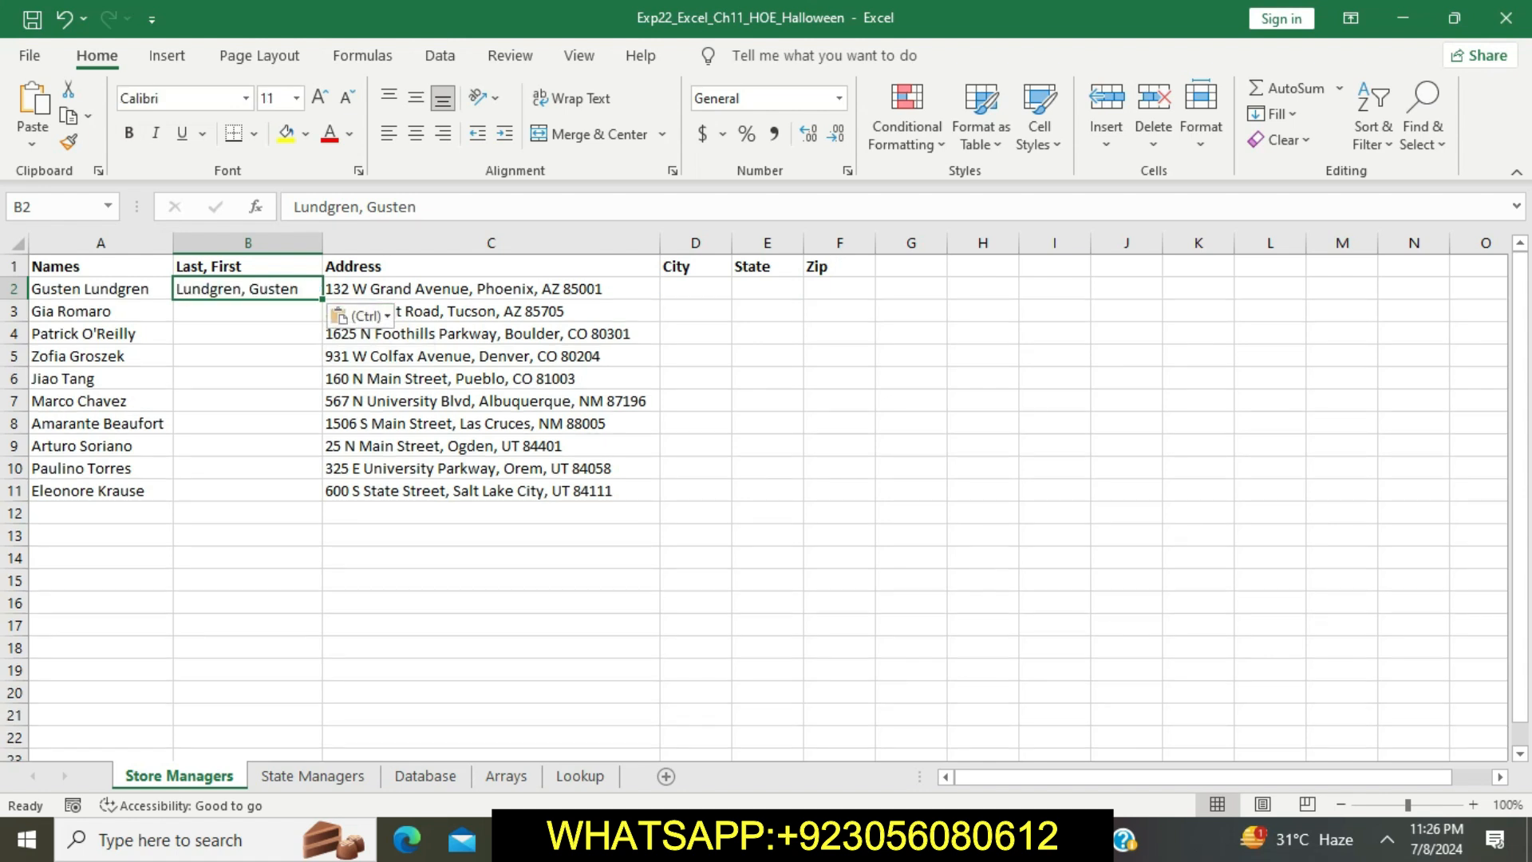
Check the Flash Fill instruction in Word, then Flash Fill the Last, First column in Excel from the pattern in cell B2.
{"action": "left_click", "coordinate": [247, 311]}
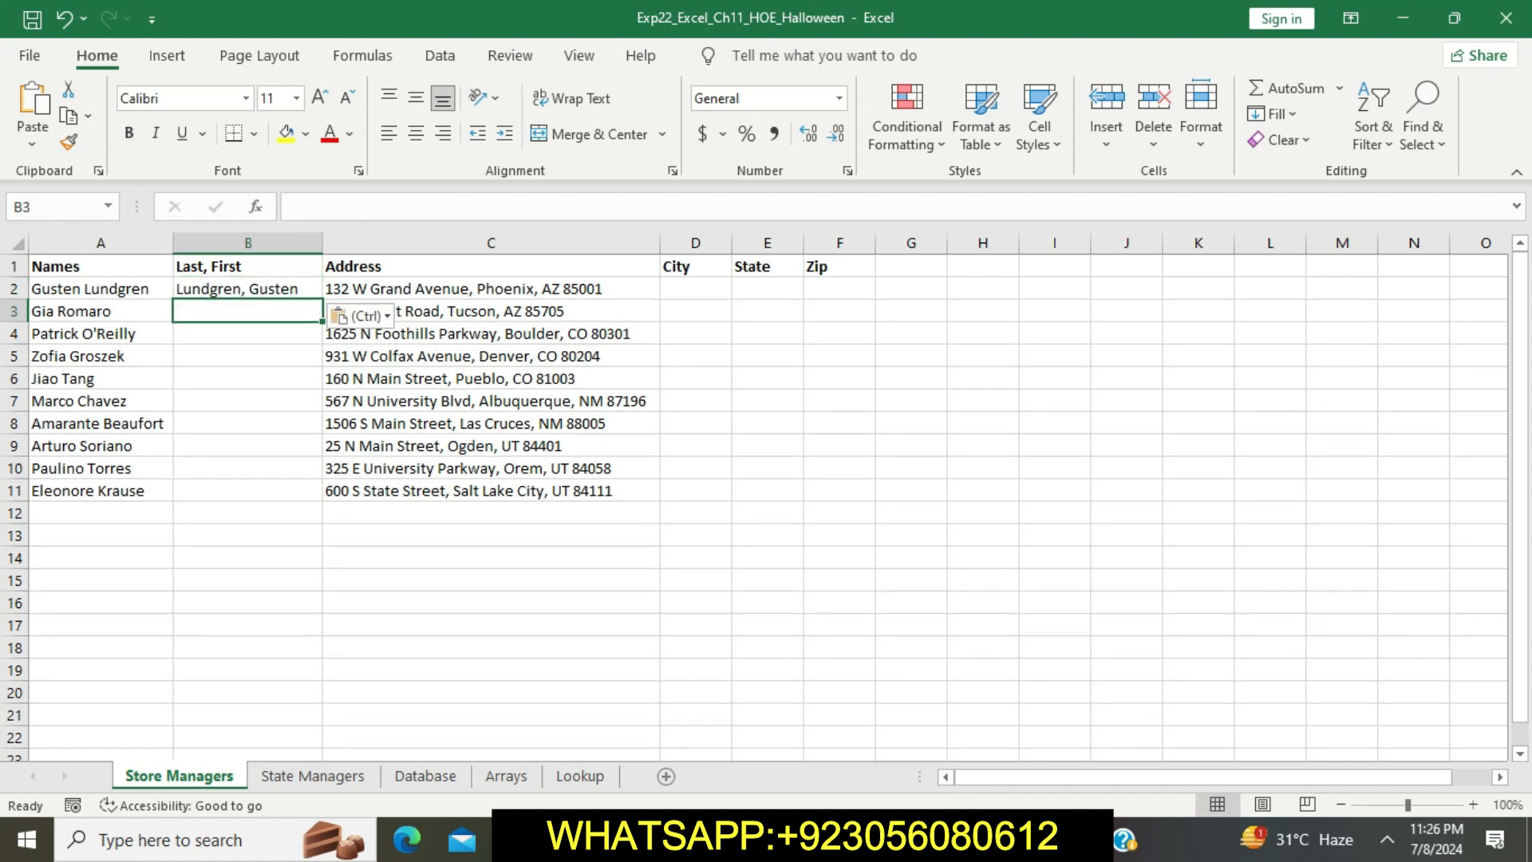
{"action": "left_click", "coordinate": [248, 289]}
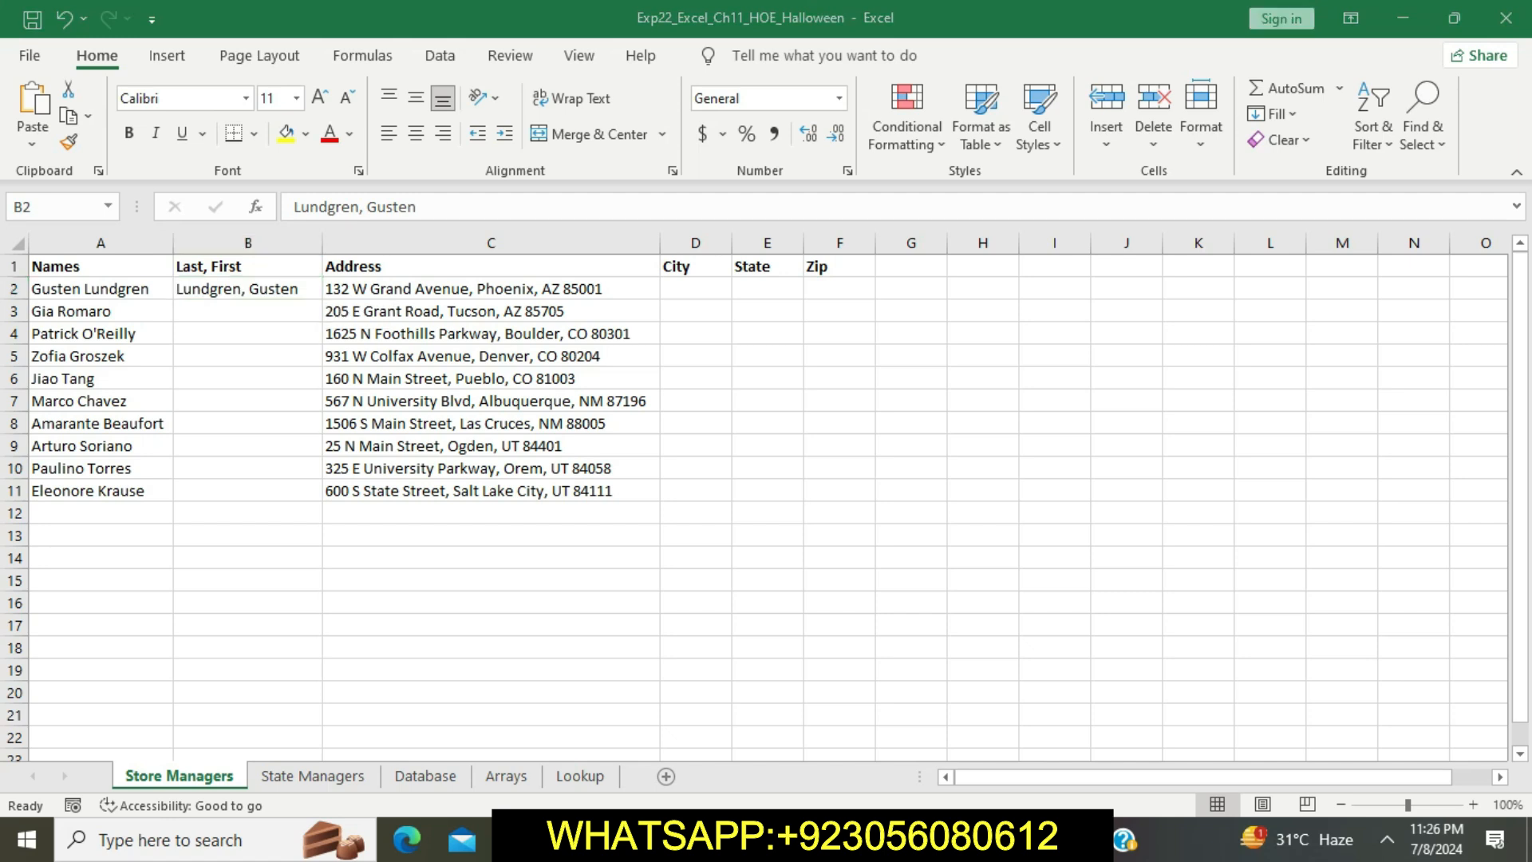
{"action": "key", "text": "alt+Tab"}
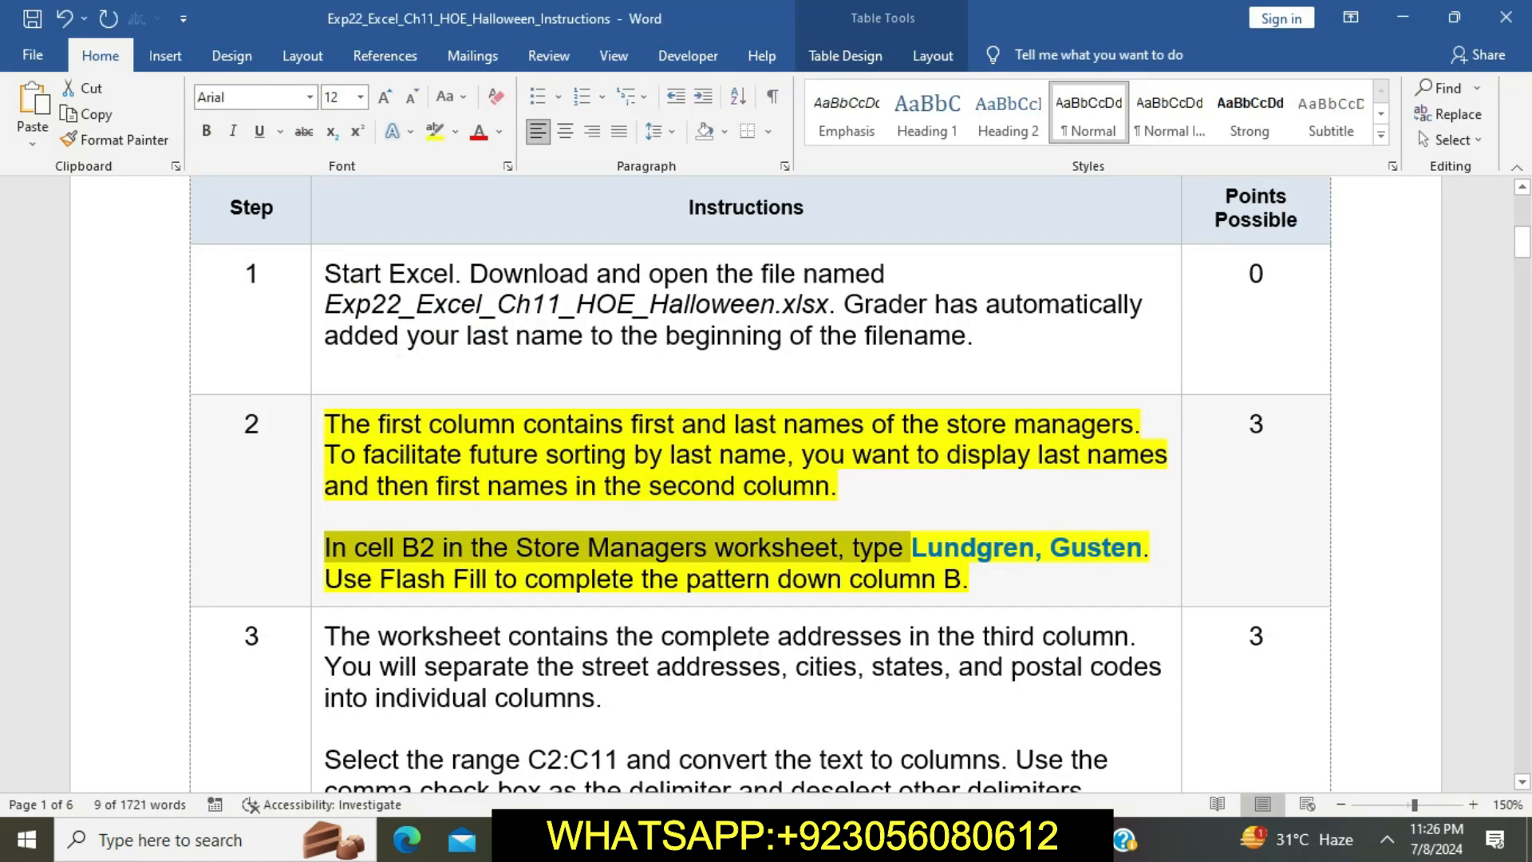
{"action": "left_click", "coordinate": [878, 579]}
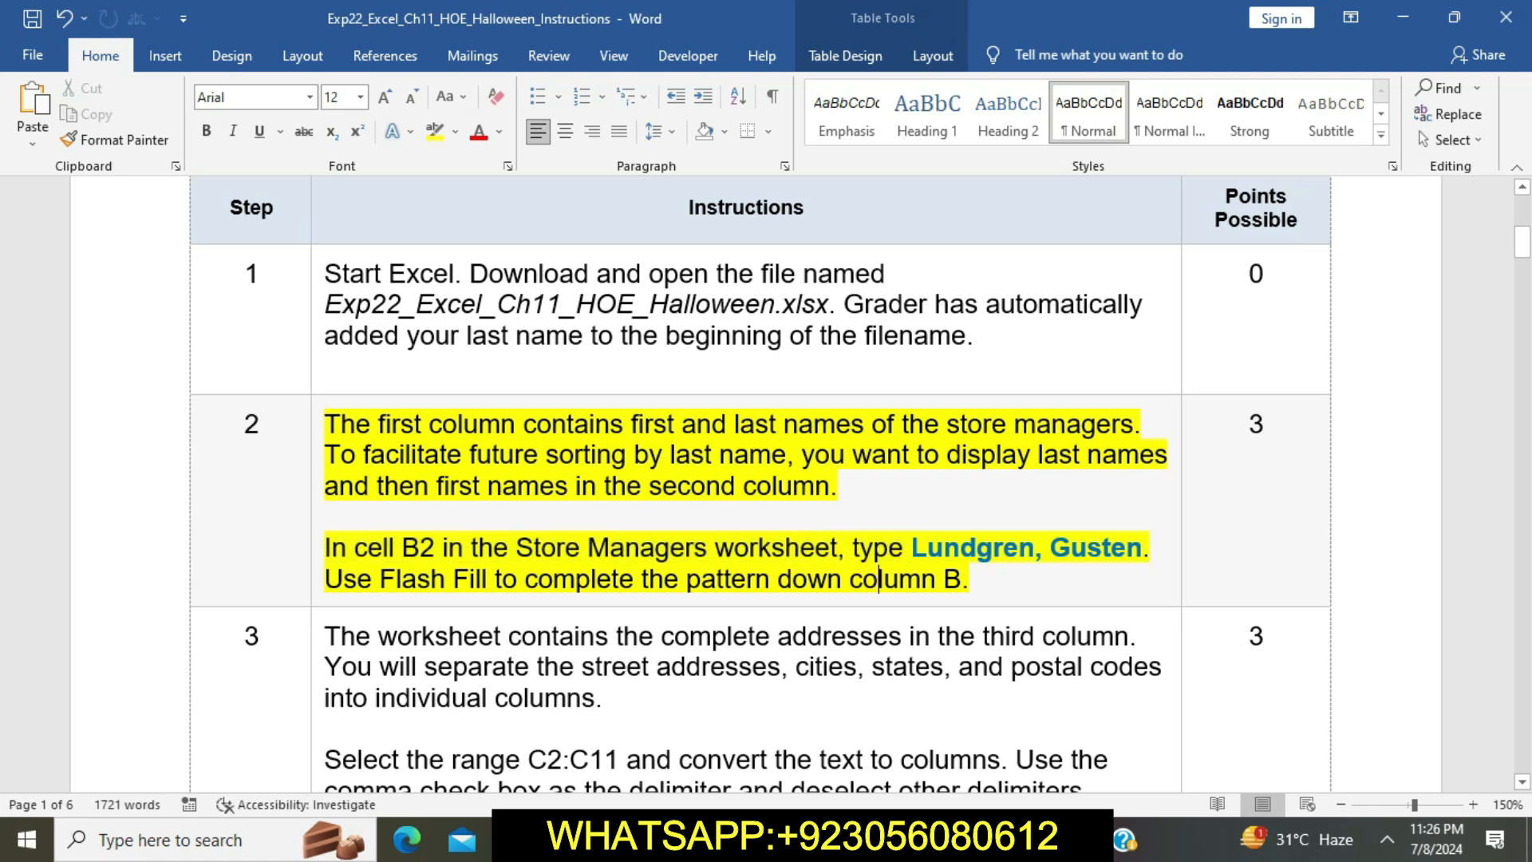
{"action": "left_click_drag", "start_coordinate": [326, 579], "coordinate": [961, 579]}
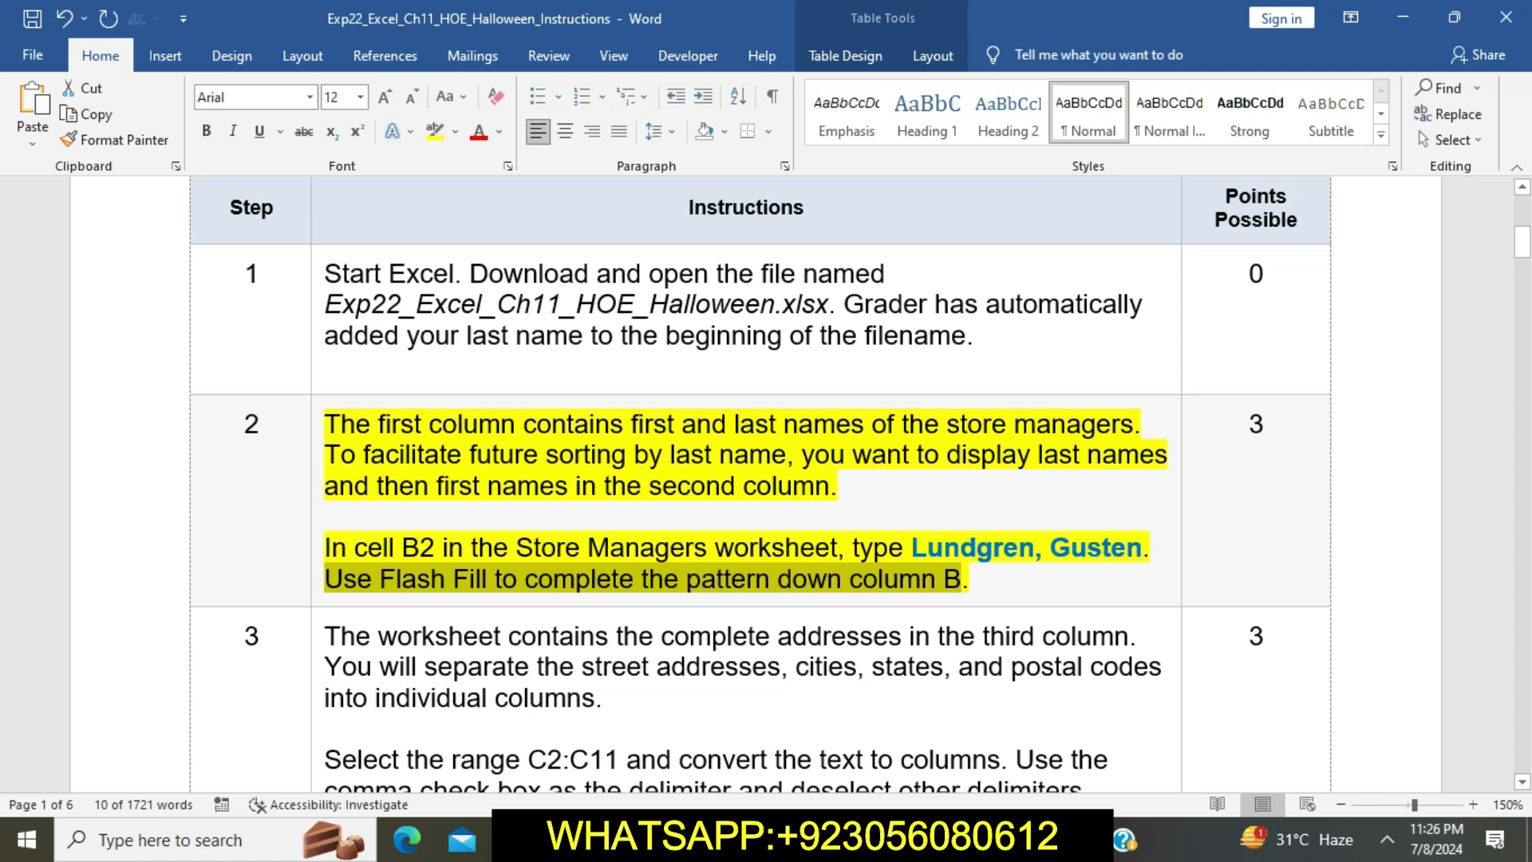
{"action": "key", "text": "alt+Tab"}
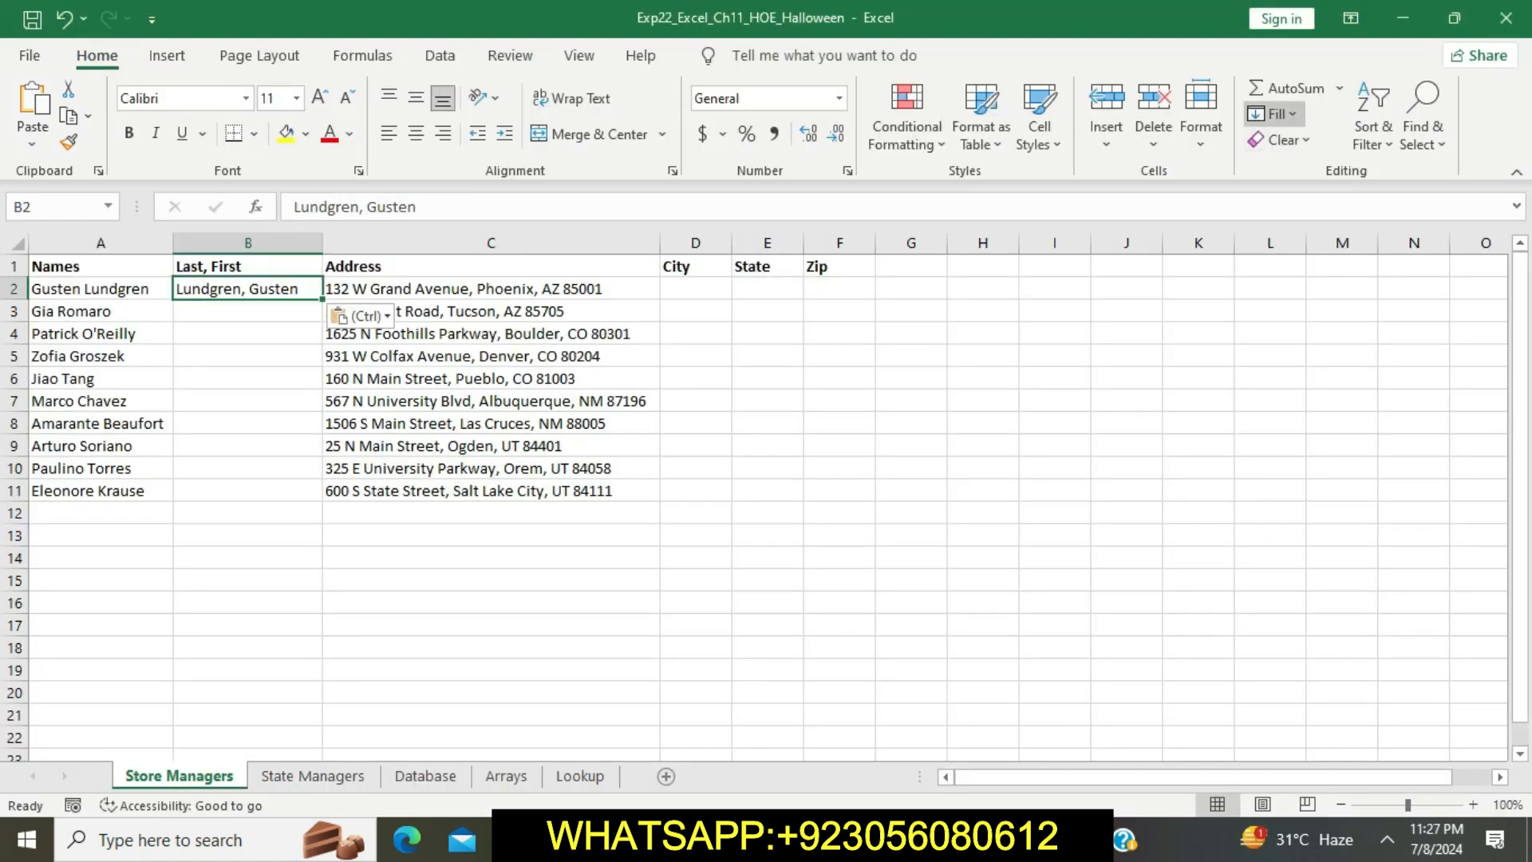
{"action": "left_click", "coordinate": [1275, 113]}
{"action": "left_click", "coordinate": [1312, 364]}
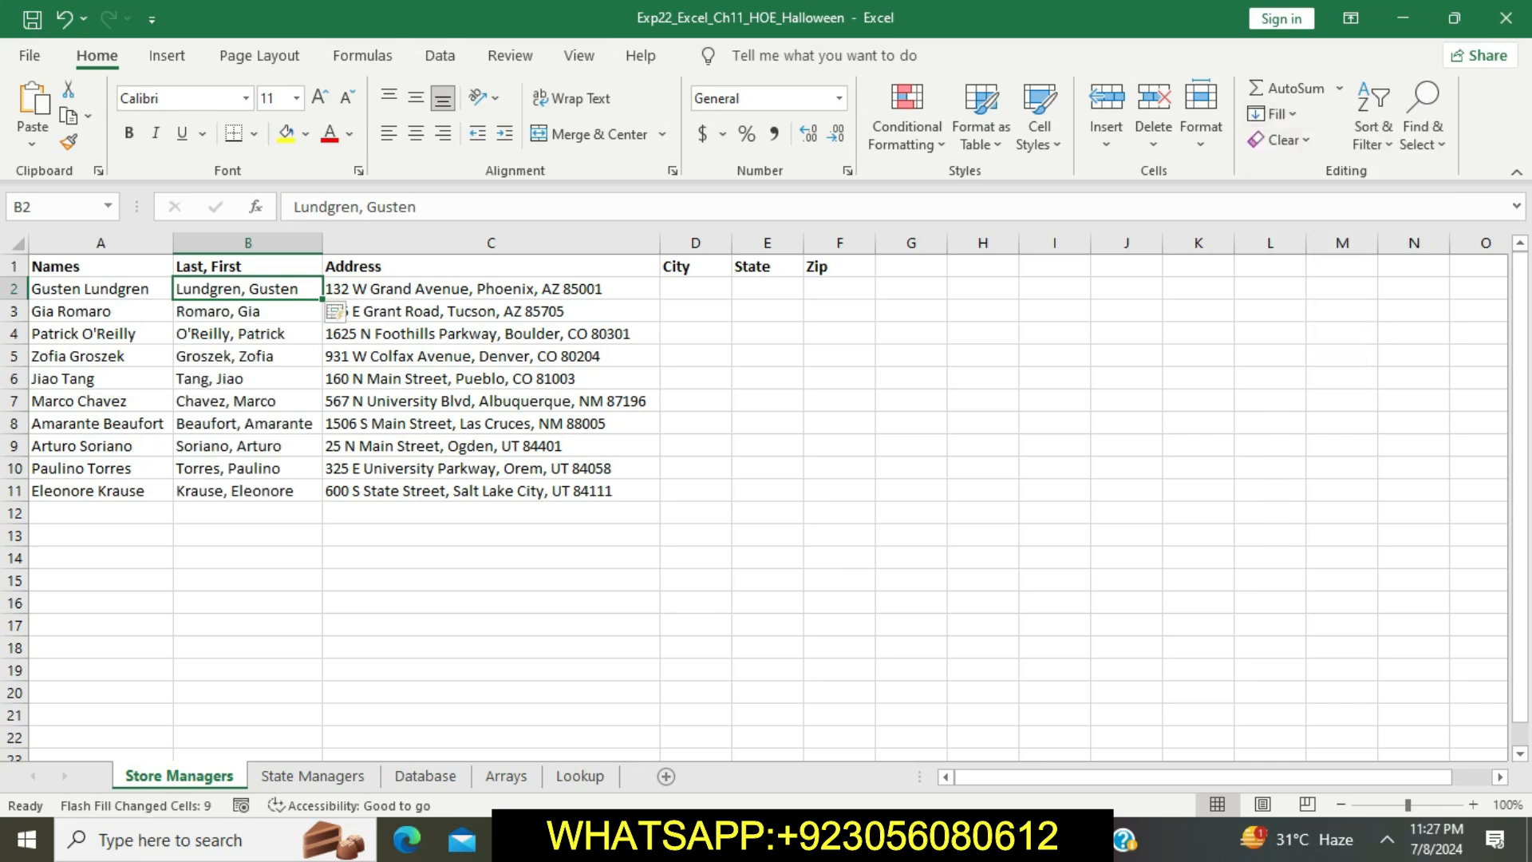
{"action": "left_click", "coordinate": [982, 378]}
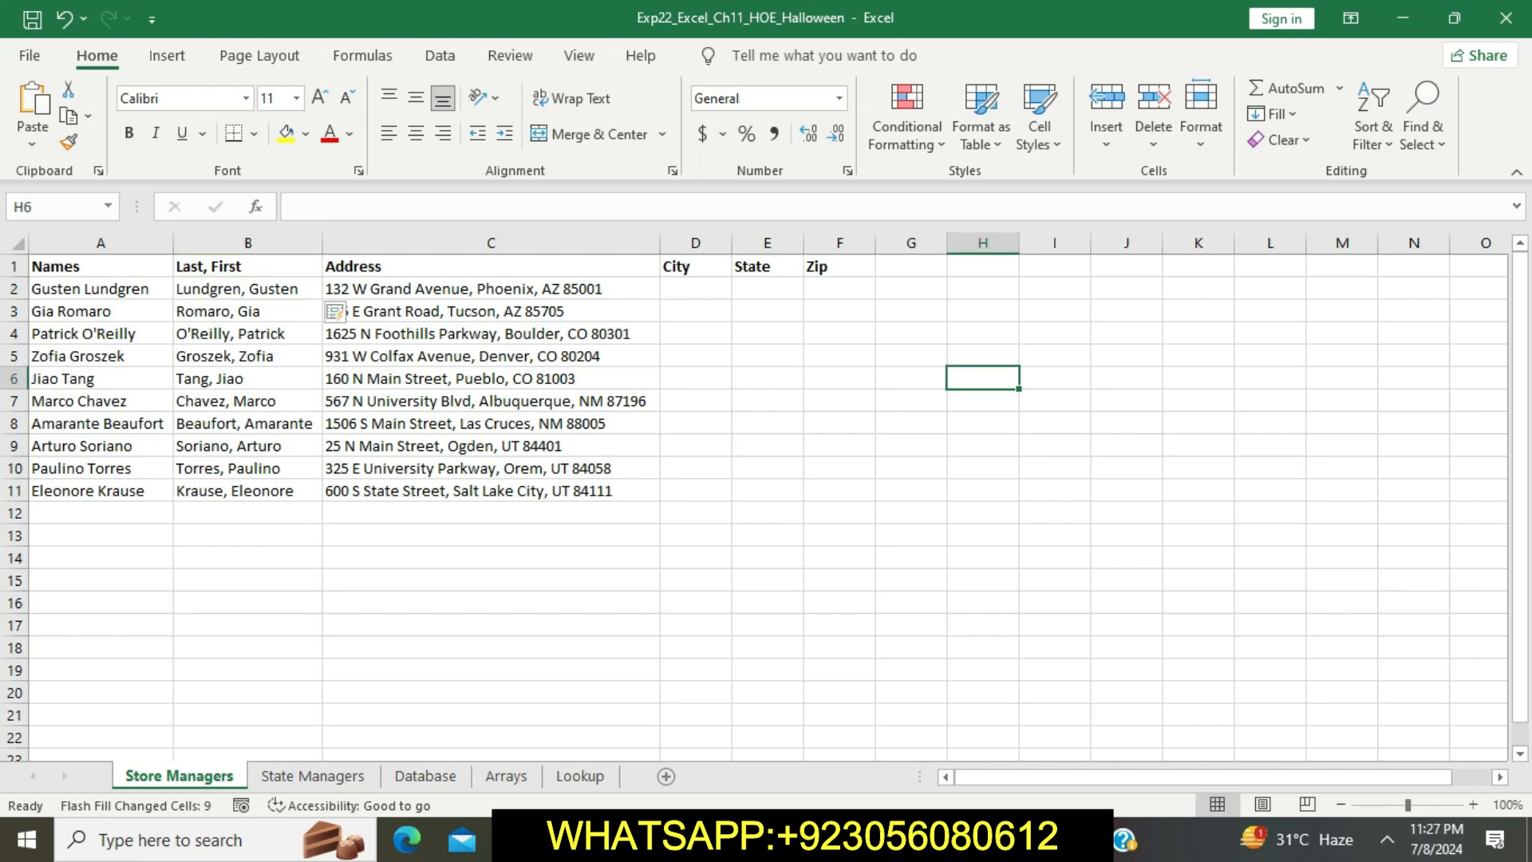
Switch to the Word instructions, clear the highlight from step 2 and highlight the step 3 instructions in yellow.
{"action": "key", "text": "alt+Tab"}
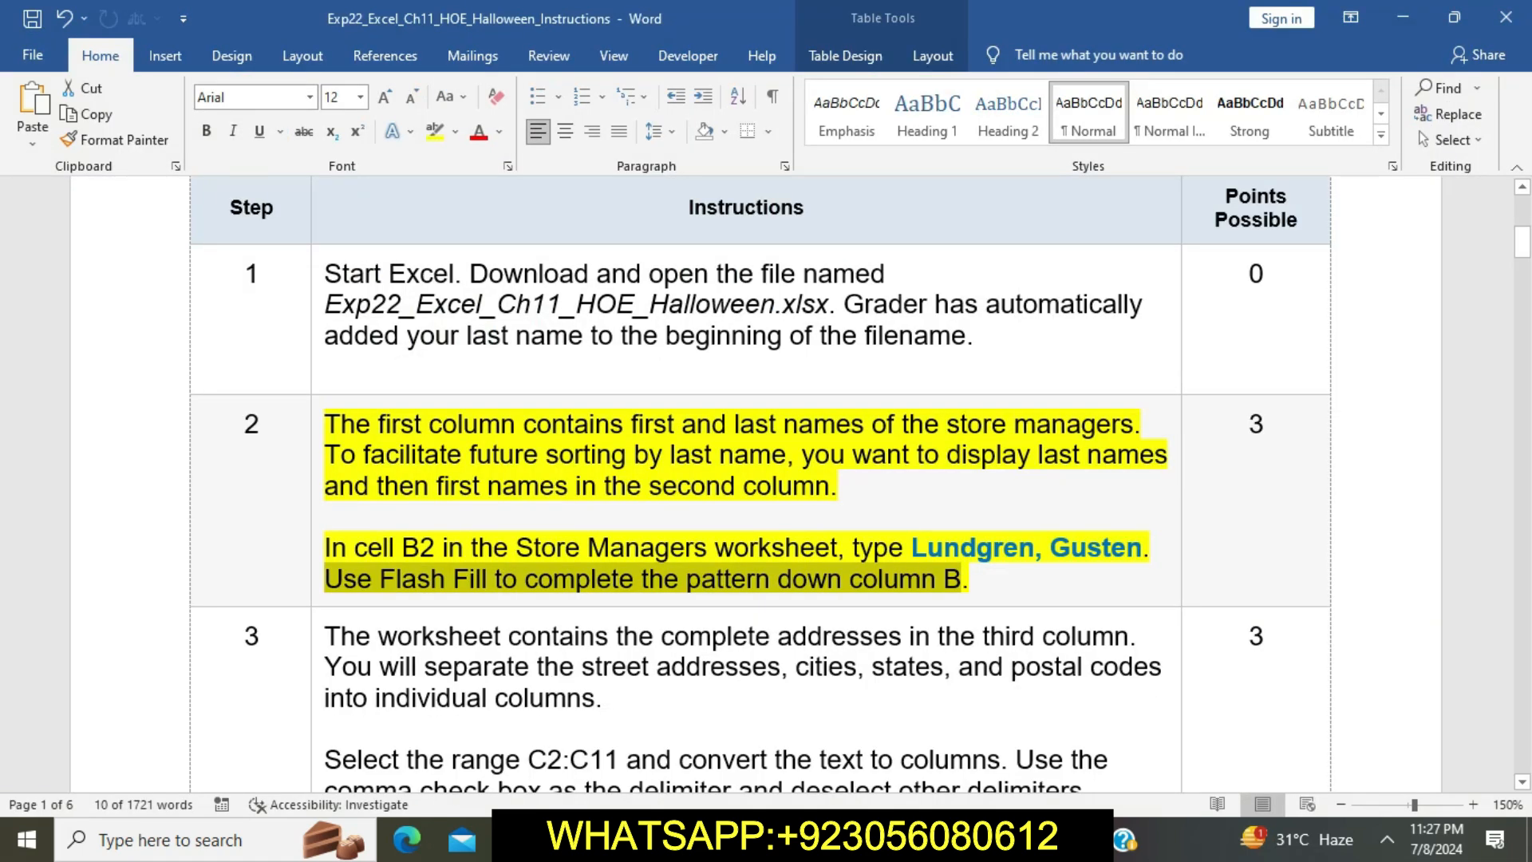
{"action": "left_click", "coordinate": [634, 579]}
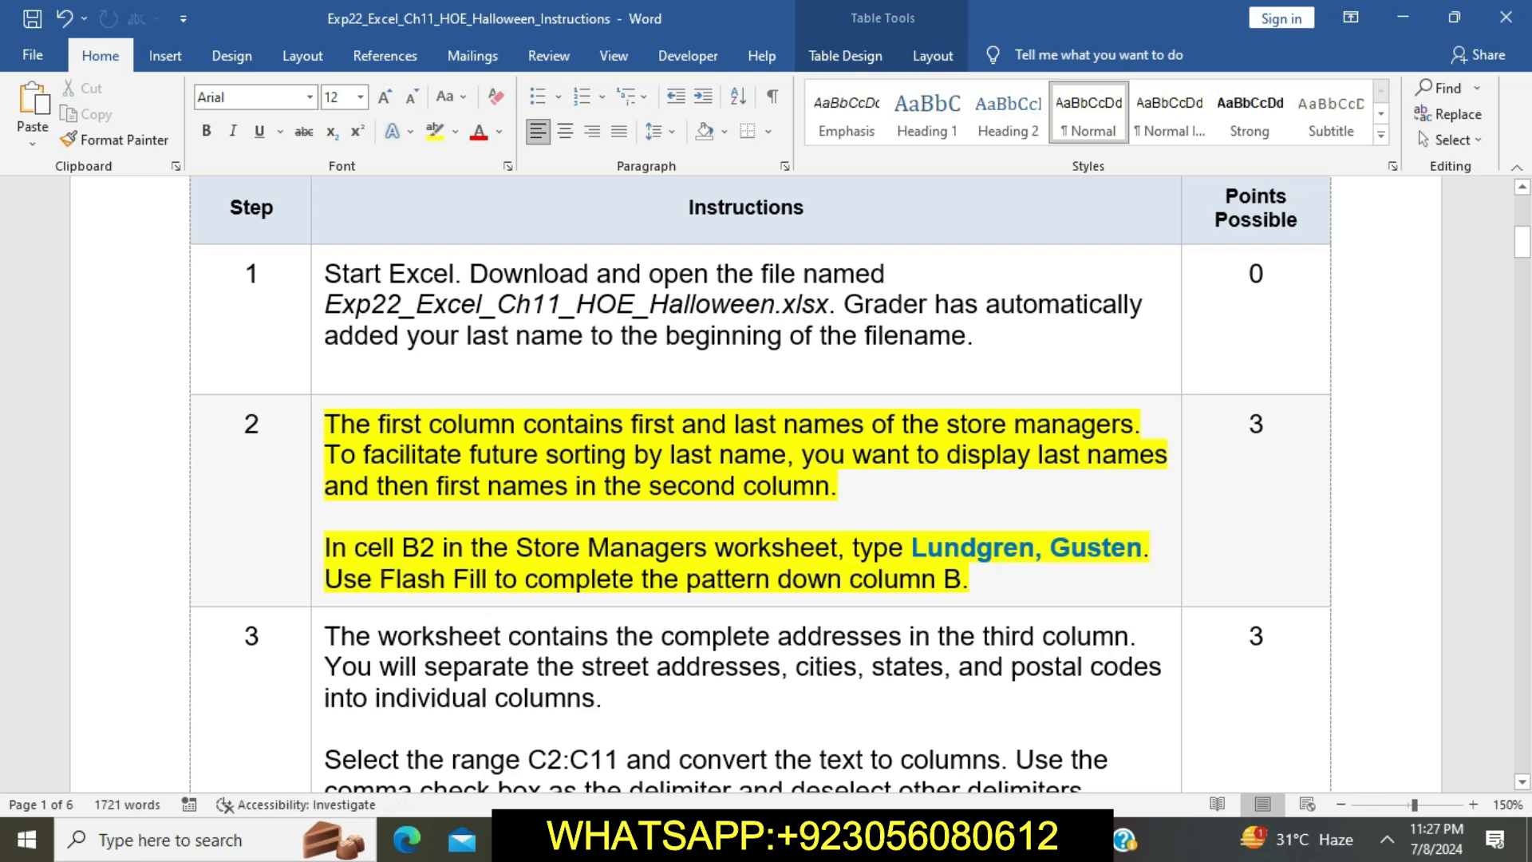
{"action": "left_click", "coordinate": [318, 424]}
{"action": "left_click", "coordinate": [405, 390]}
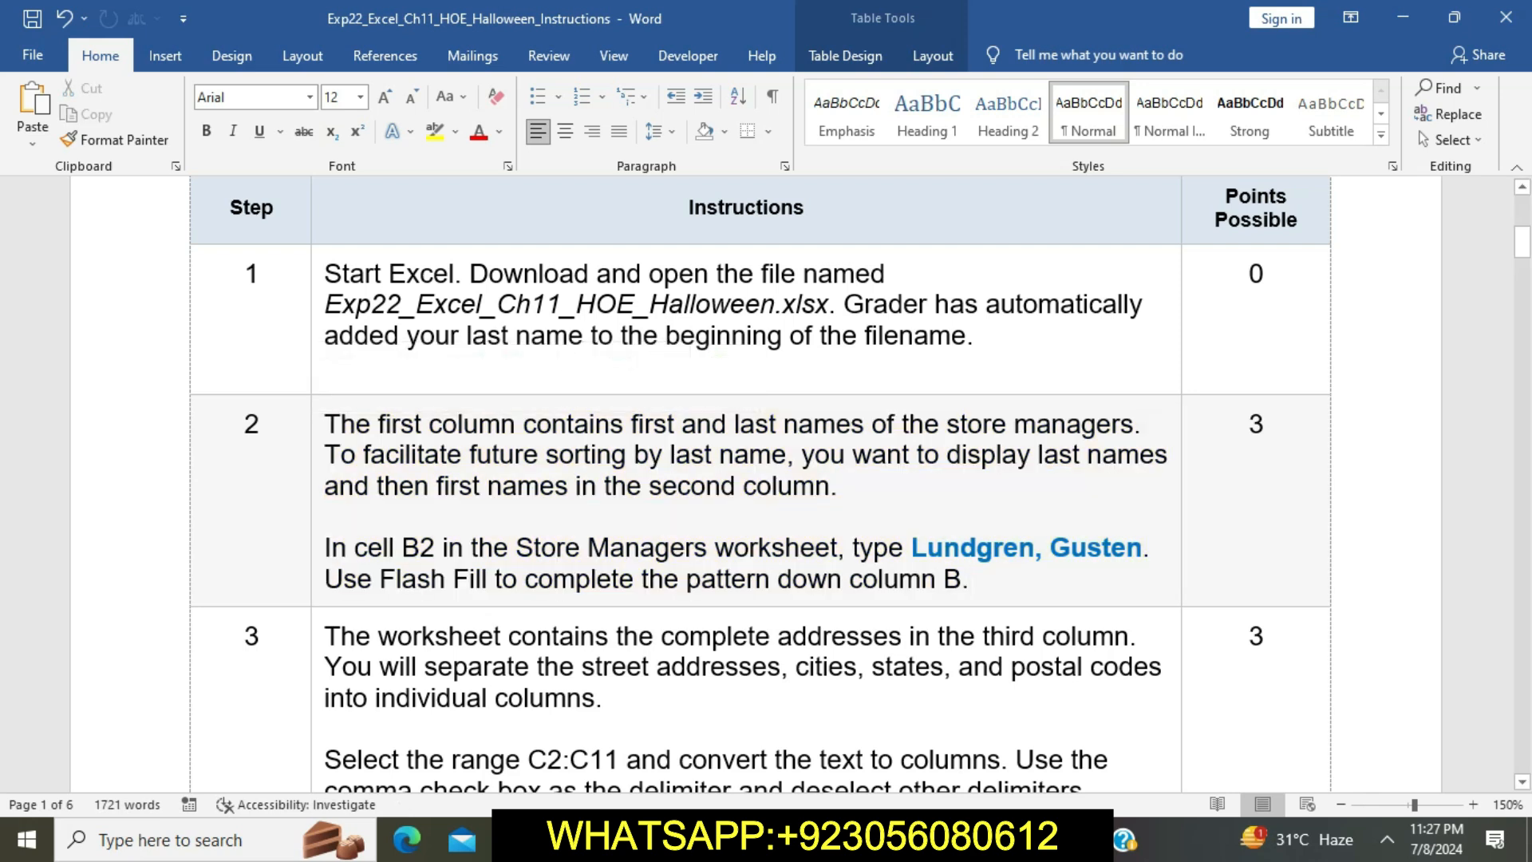
{"action": "scroll", "coordinate": [460, 486], "scroll_direction": "down", "scroll_amount": 3}
{"action": "left_click", "coordinate": [319, 365]}
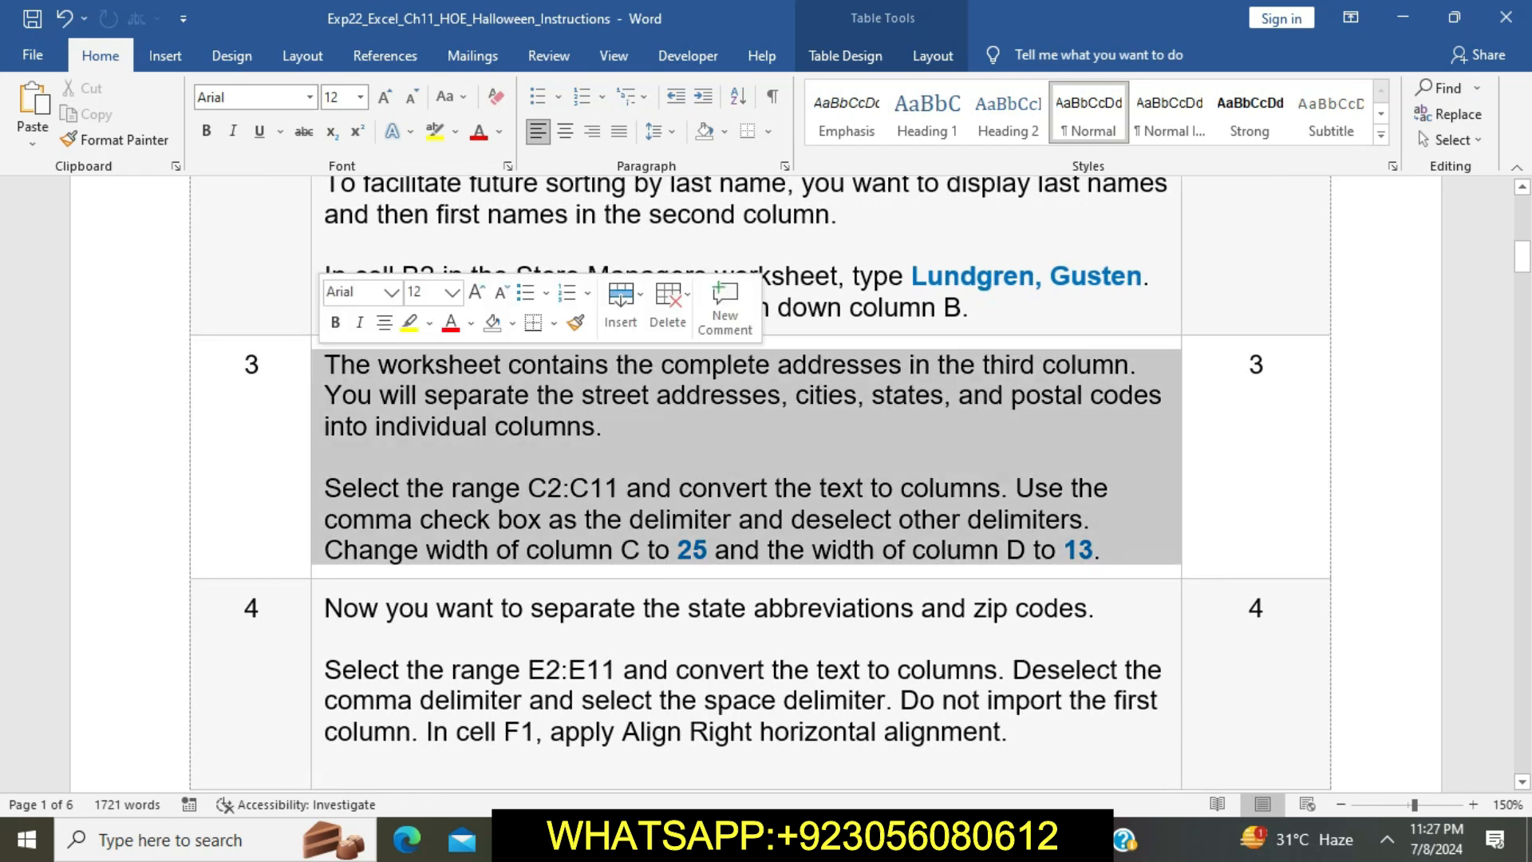
{"action": "left_click", "coordinate": [410, 322]}
{"action": "left_click_drag", "start_coordinate": [524, 488], "coordinate": [424, 397]}
{"action": "left_click", "coordinate": [425, 397]}
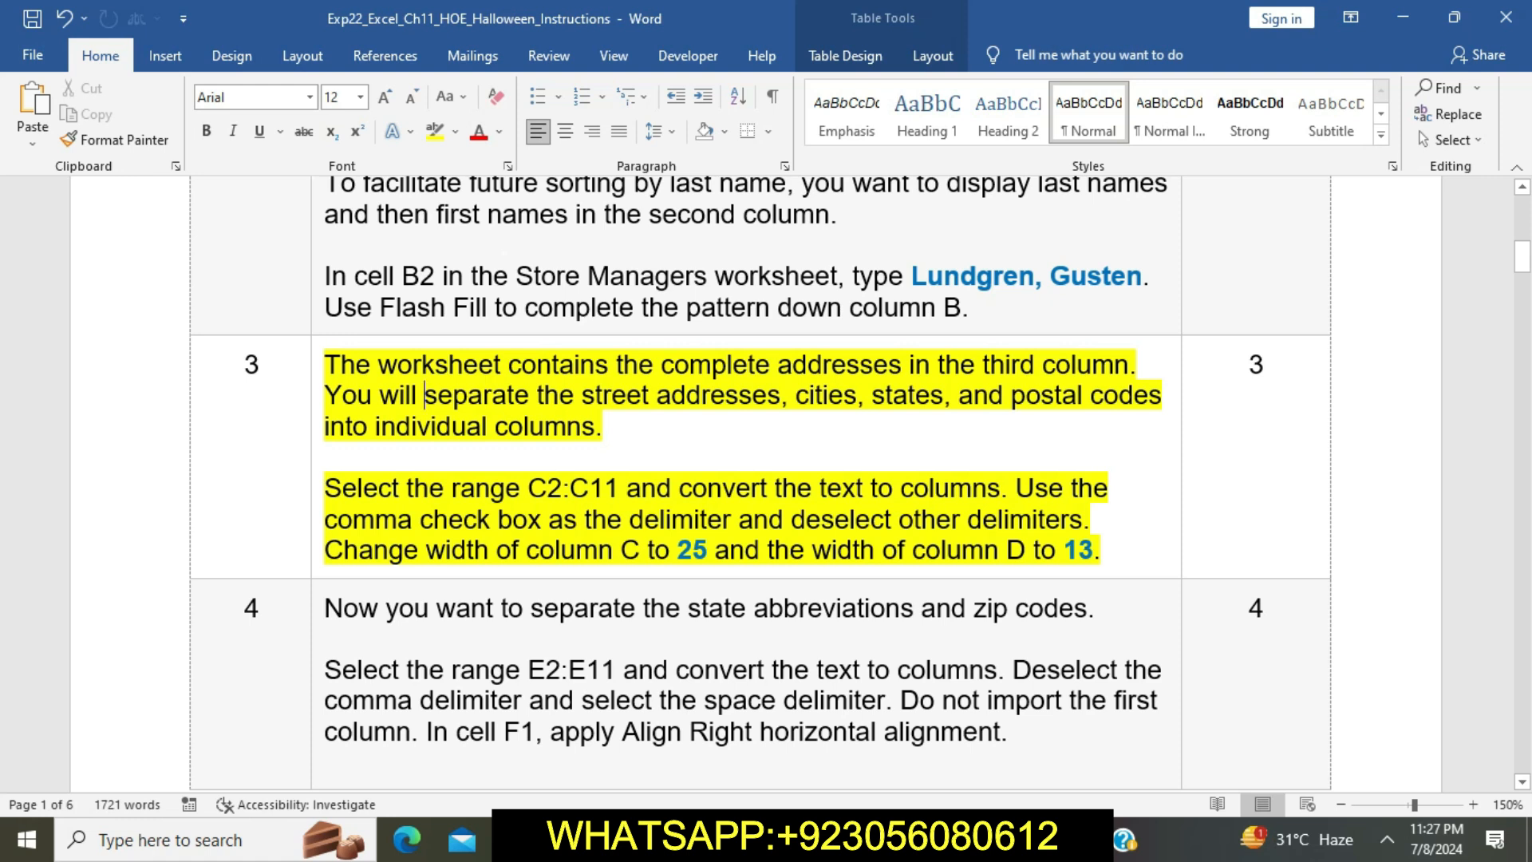
Check the text-to-columns instruction in step 3 in Word, then select the address range C2:C11 on Excel's Store Managers worksheet.
{"action": "left_click_drag", "start_coordinate": [325, 487], "coordinate": [1001, 487]}
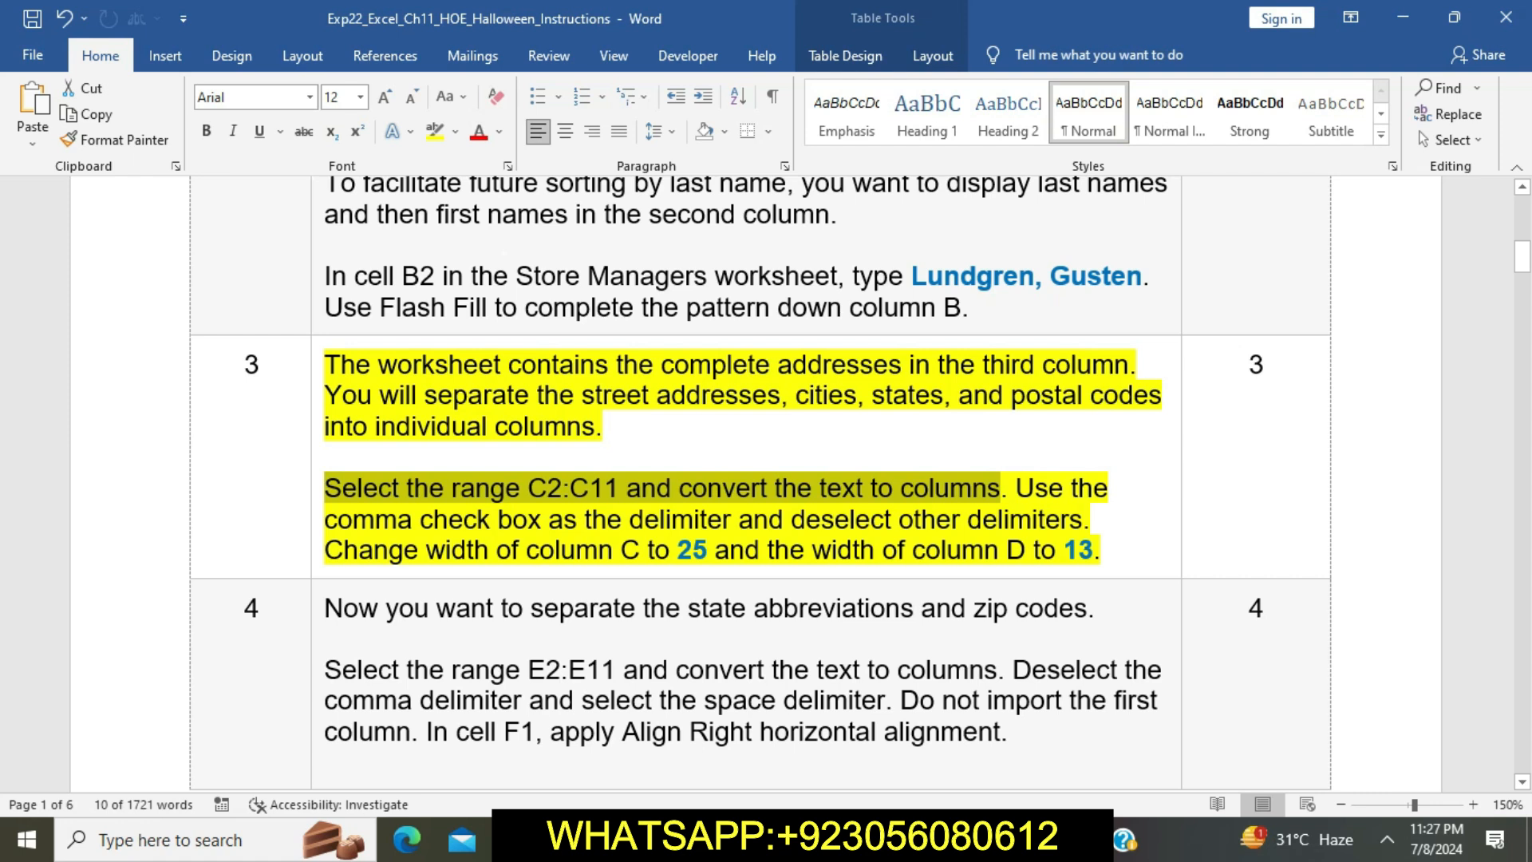
{"action": "key", "text": "alt+Tab"}
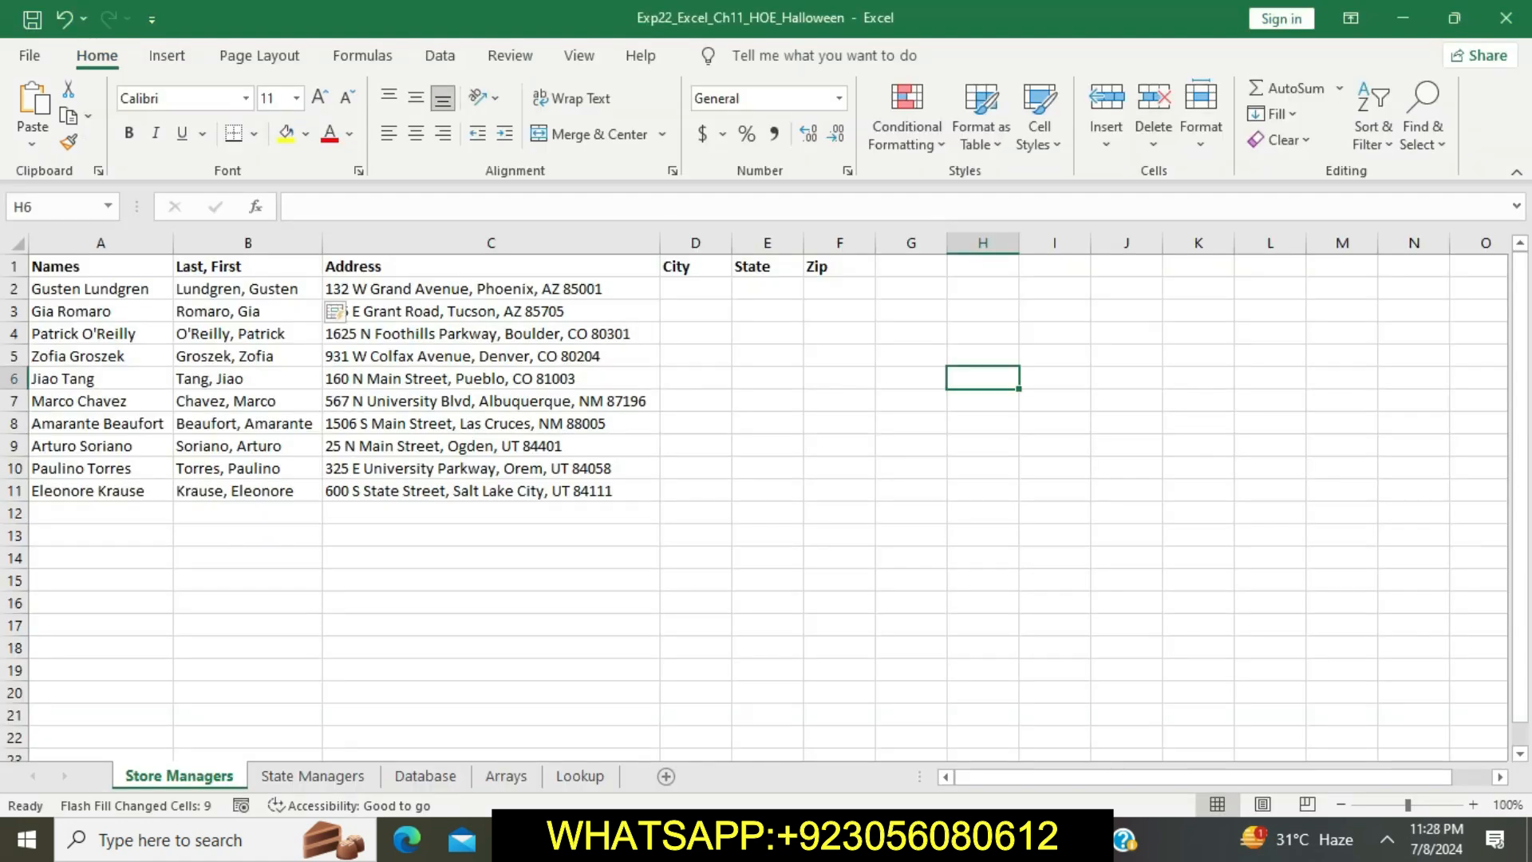
{"action": "left_click_drag", "start_coordinate": [491, 288], "coordinate": [490, 468]}
{"action": "left_click", "coordinate": [491, 557]}
{"action": "left_click_drag", "start_coordinate": [491, 289], "coordinate": [491, 490]}
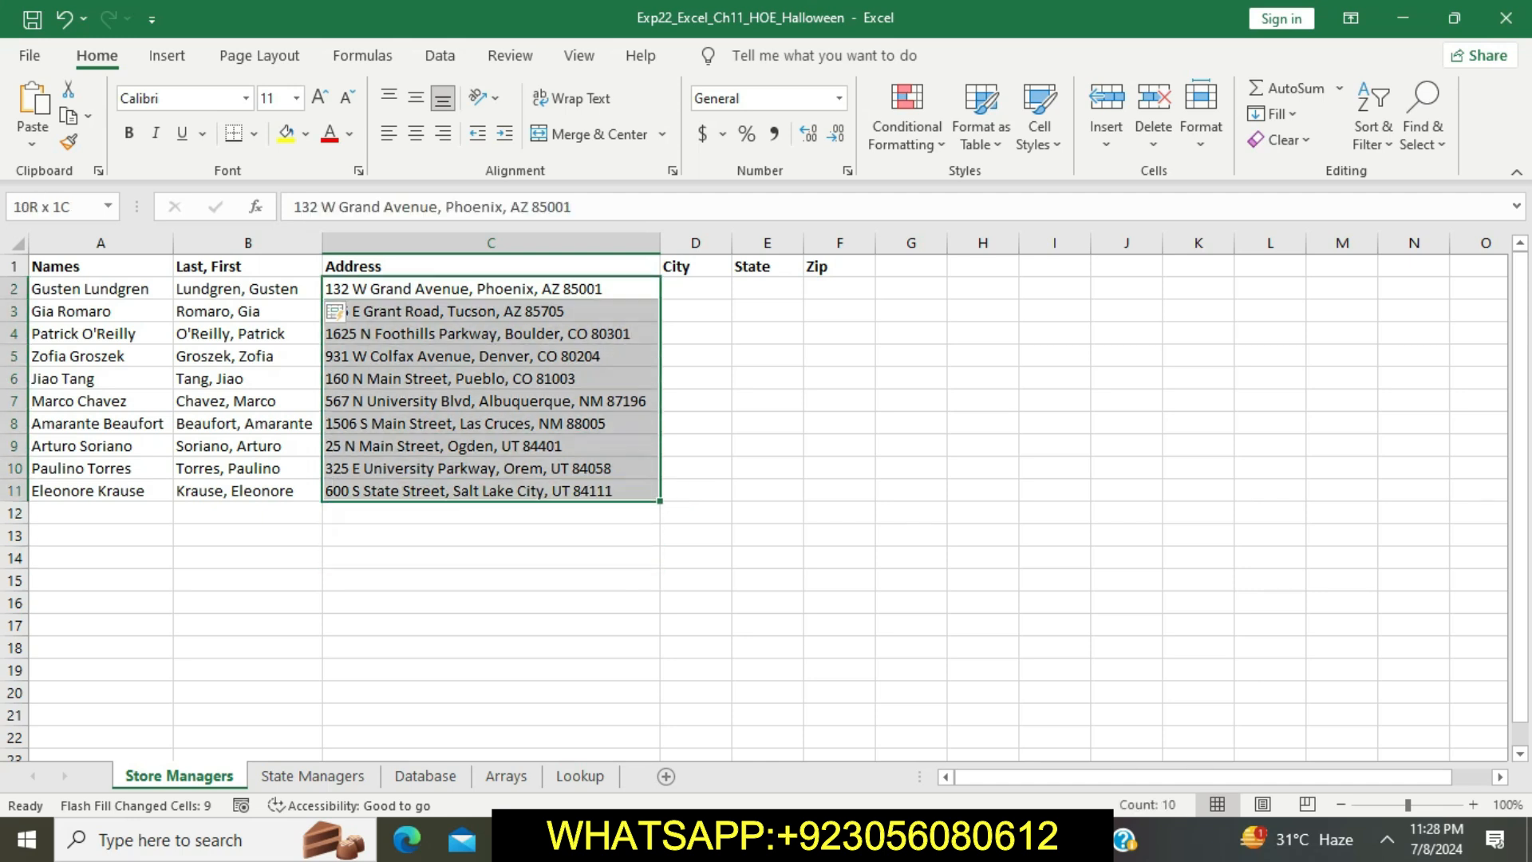
{"action": "key", "text": "alt+Tab"}
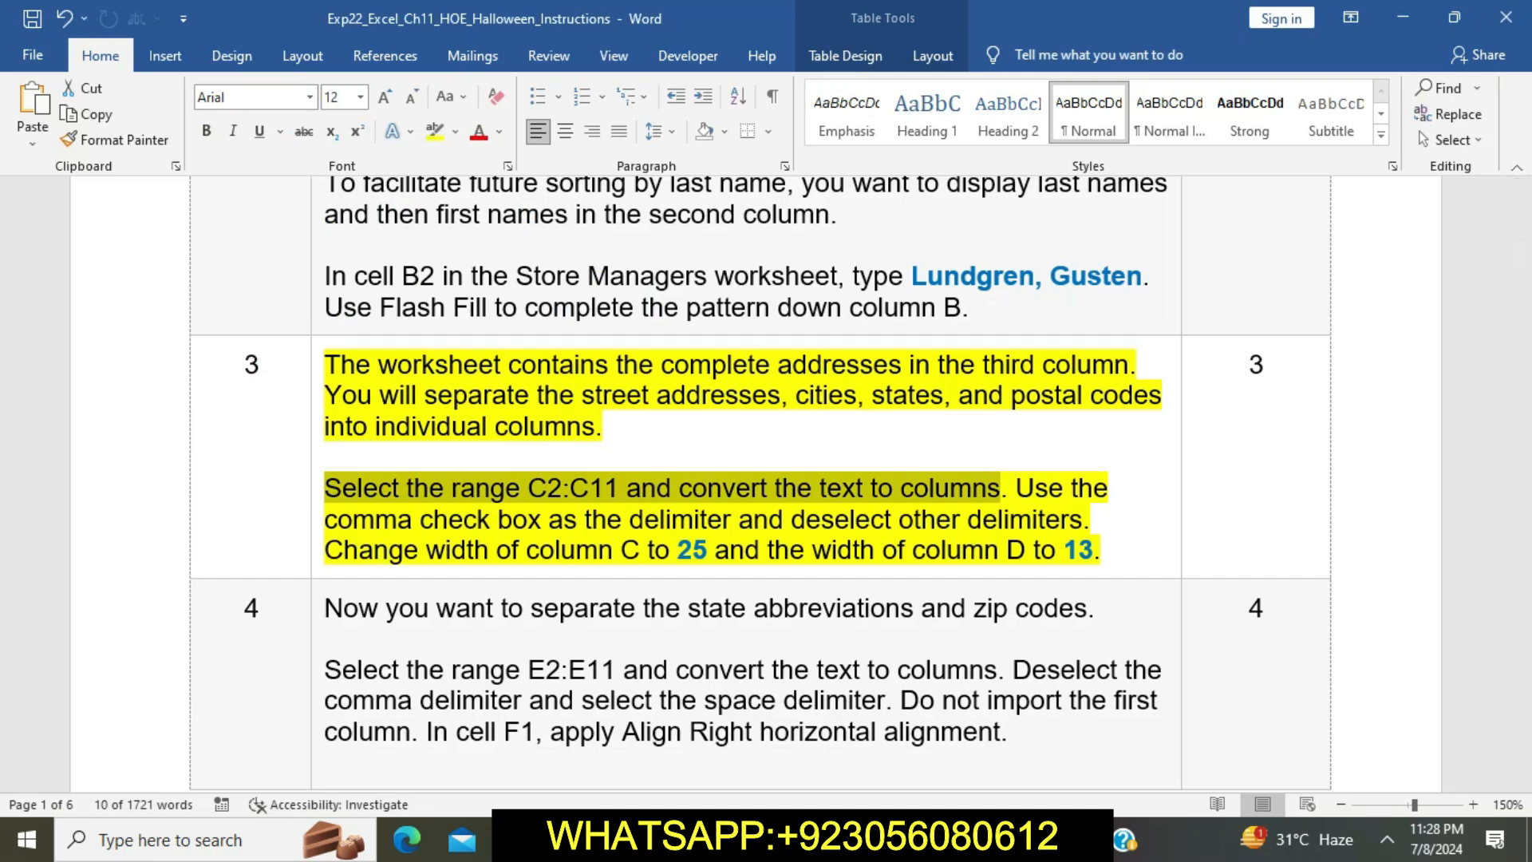
{"action": "key", "text": "alt+Tab"}
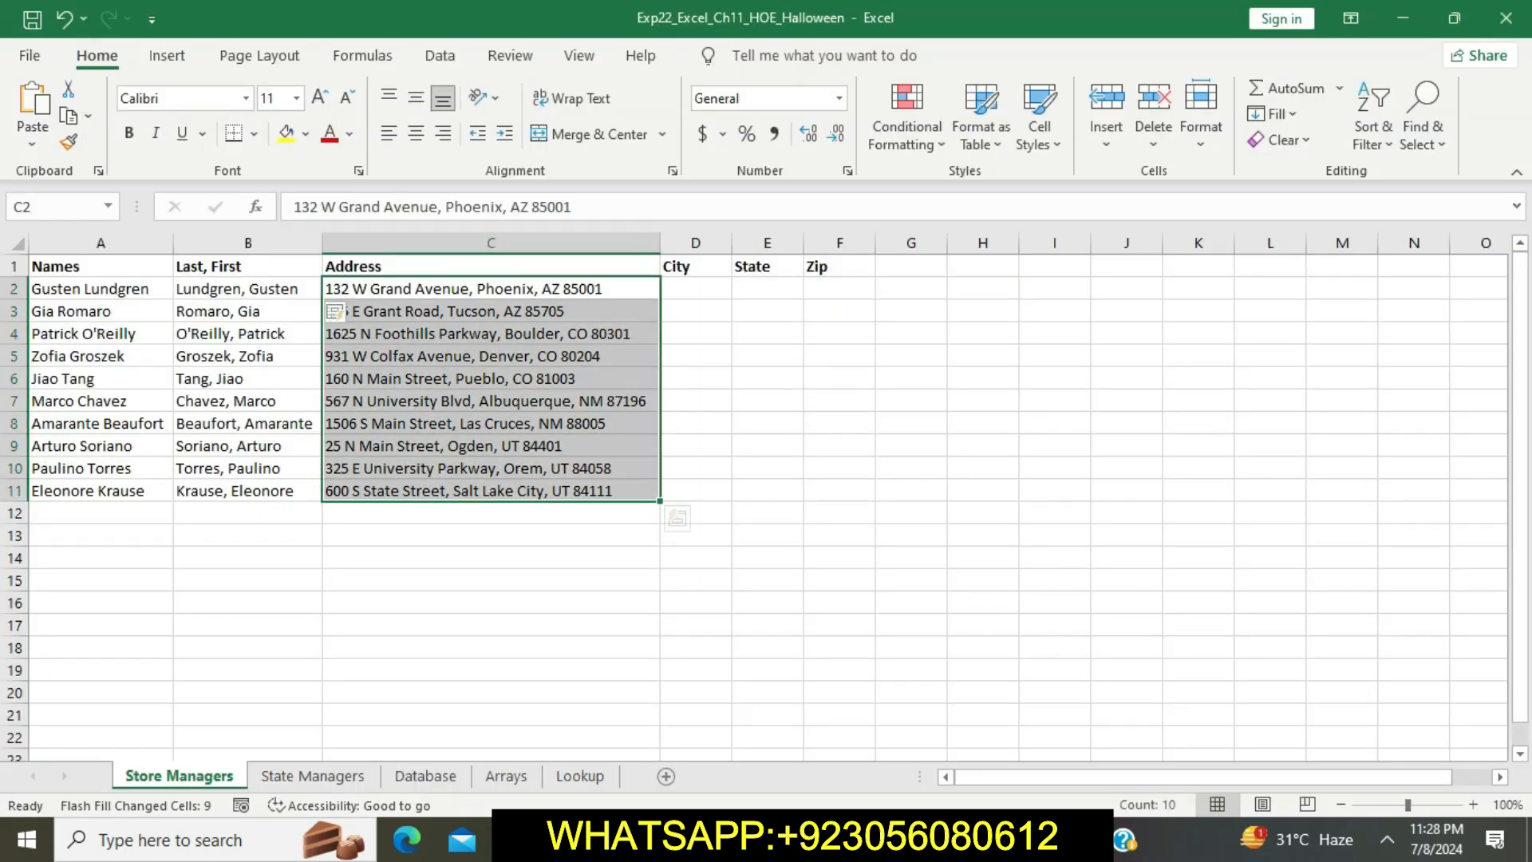
Start the Text to Columns conversion for C2:C11 in Excel, then switch to Word and select the delimiter instruction in step 3.
{"action": "left_click", "coordinate": [440, 56]}
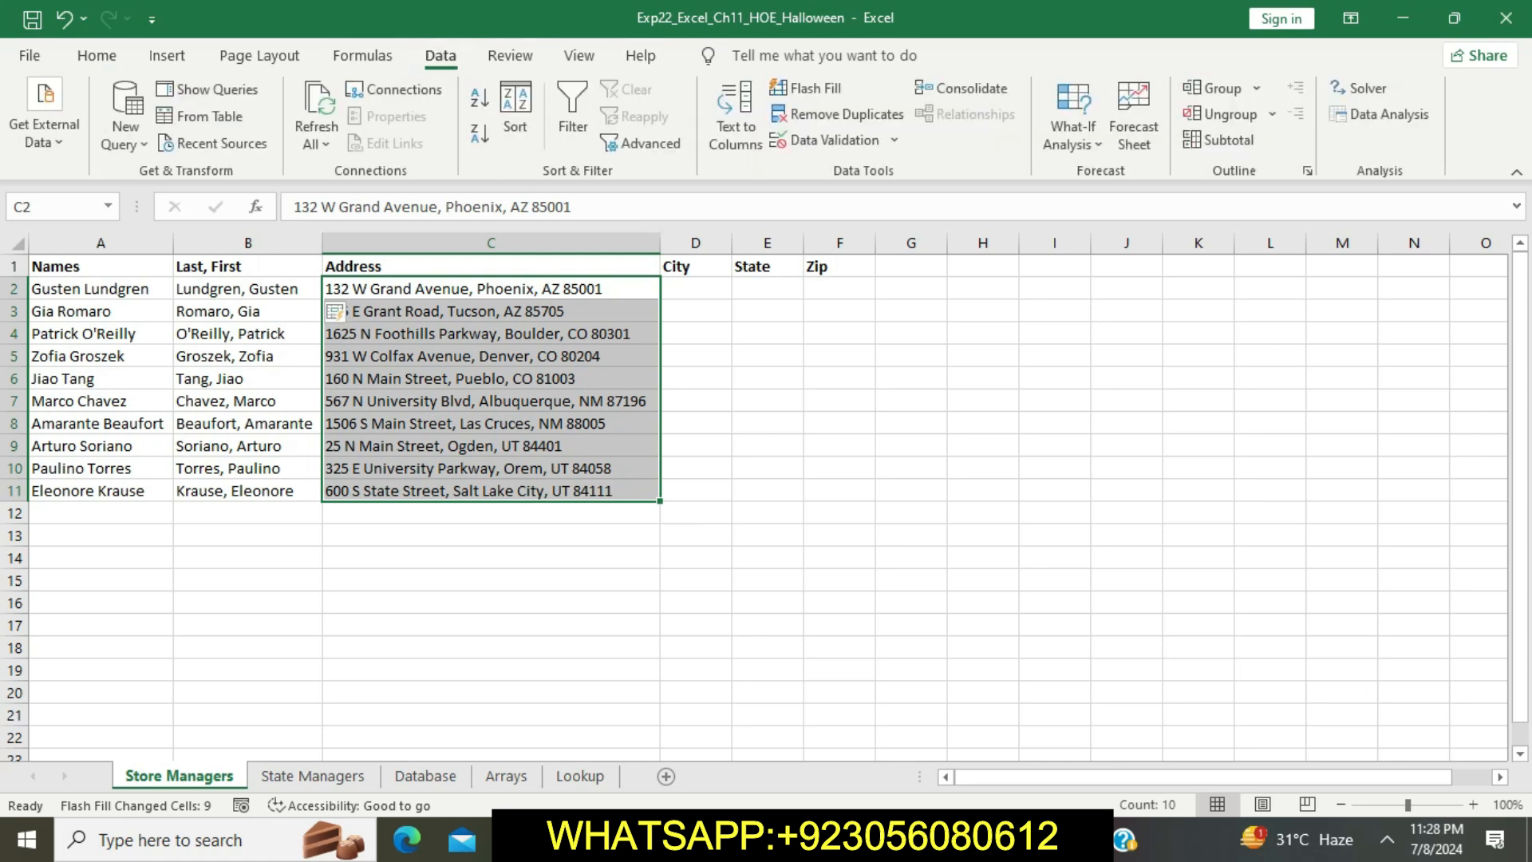
{"action": "left_click", "coordinate": [736, 116]}
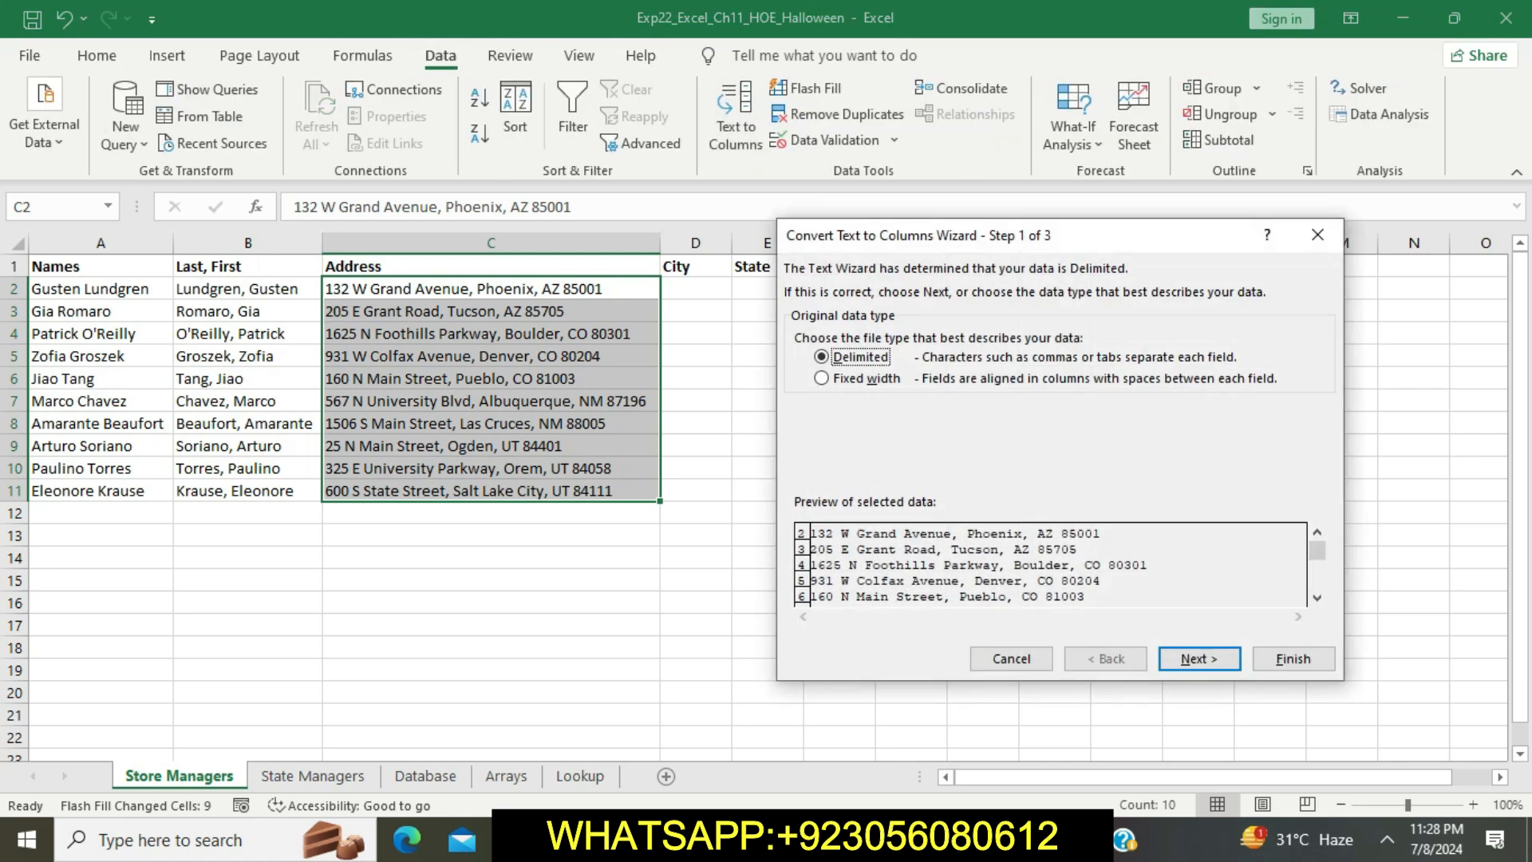
{"action": "key", "text": "alt+Tab"}
{"action": "left_click", "coordinate": [821, 520]}
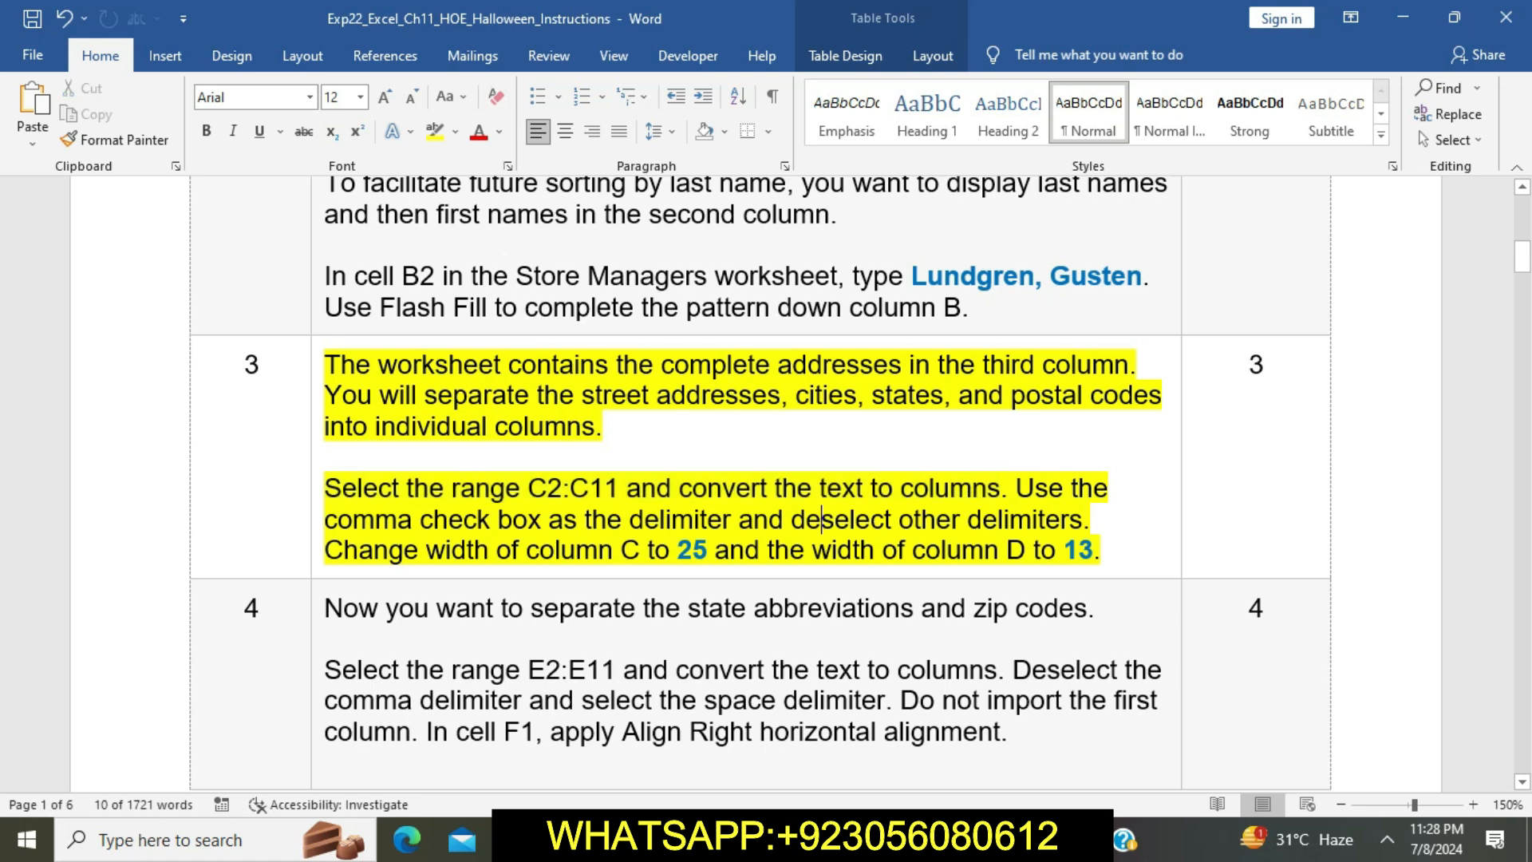
{"action": "left_click_drag", "start_coordinate": [1016, 487], "coordinate": [1098, 519]}
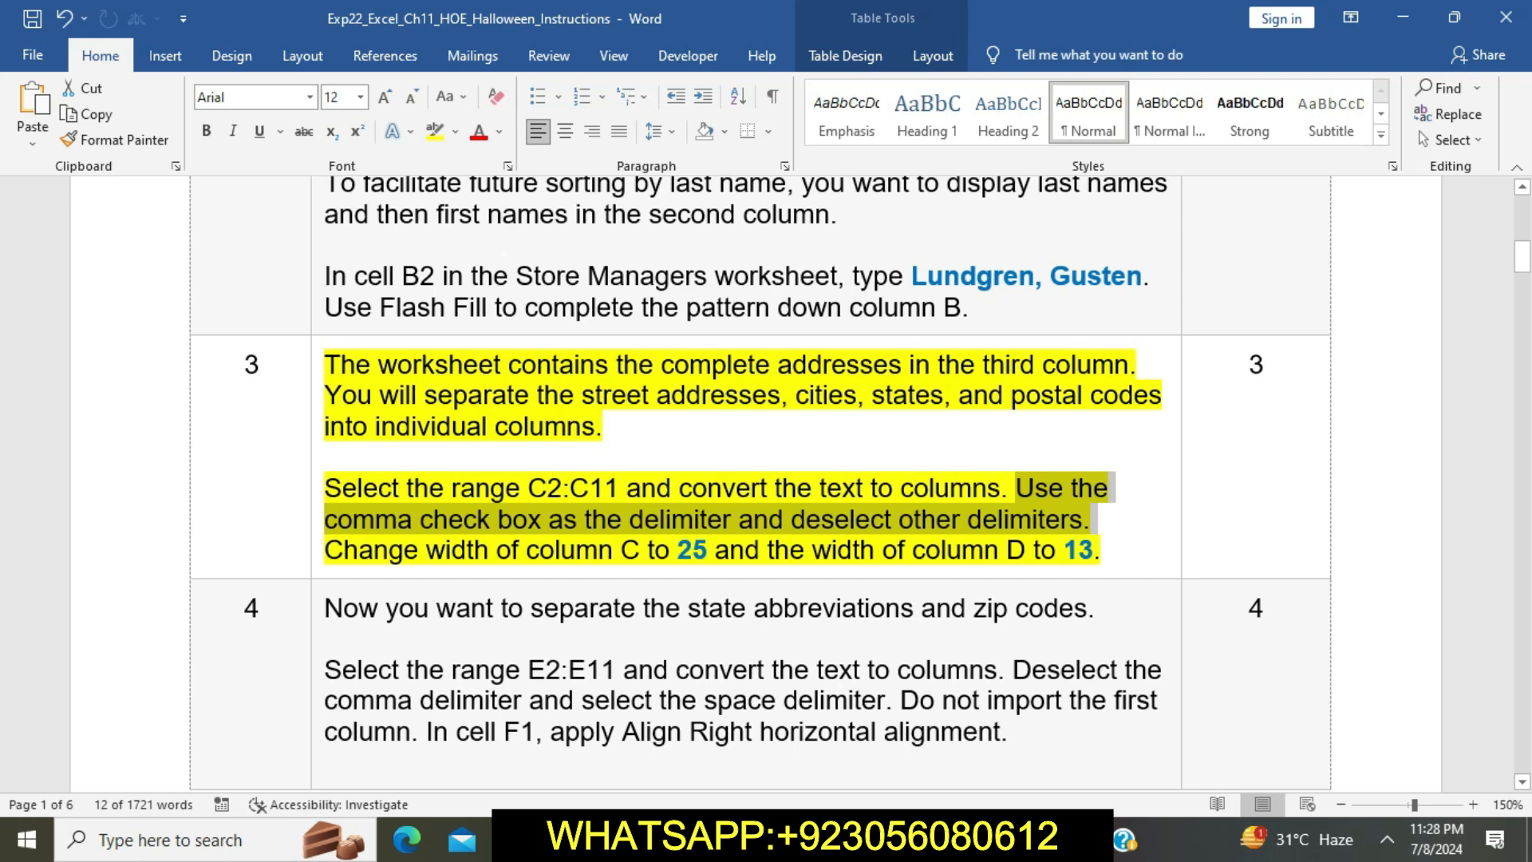
In Excel, split the addresses in C2:C11 into columns as delimited text, using only Comma as the delimiter and deselecting Tab.
{"action": "key", "text": "alt+Tab"}
{"action": "key", "text": "Return"}
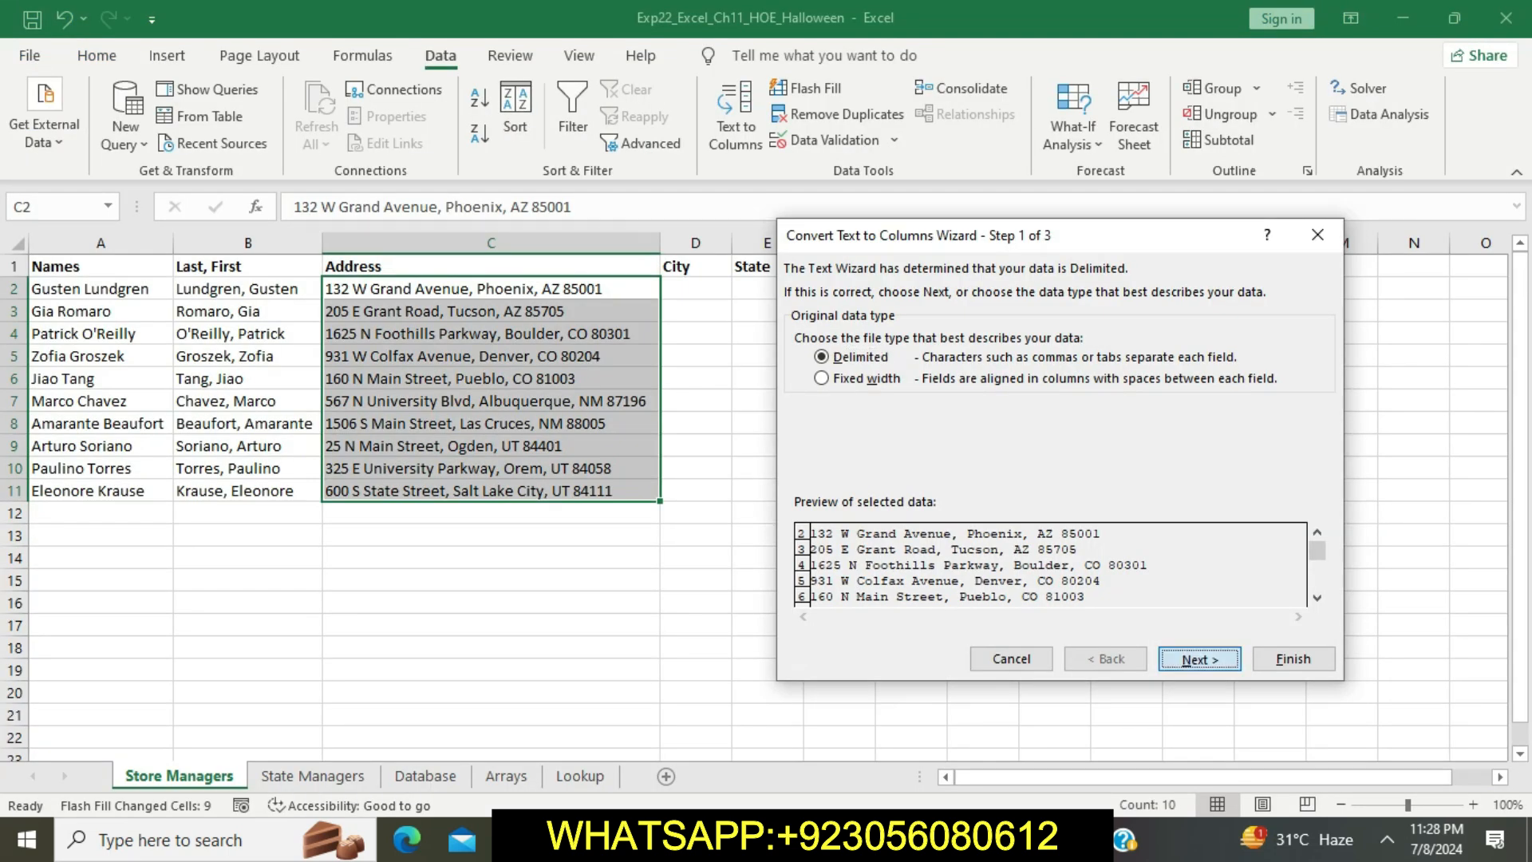
{"action": "key", "text": "alt+c"}
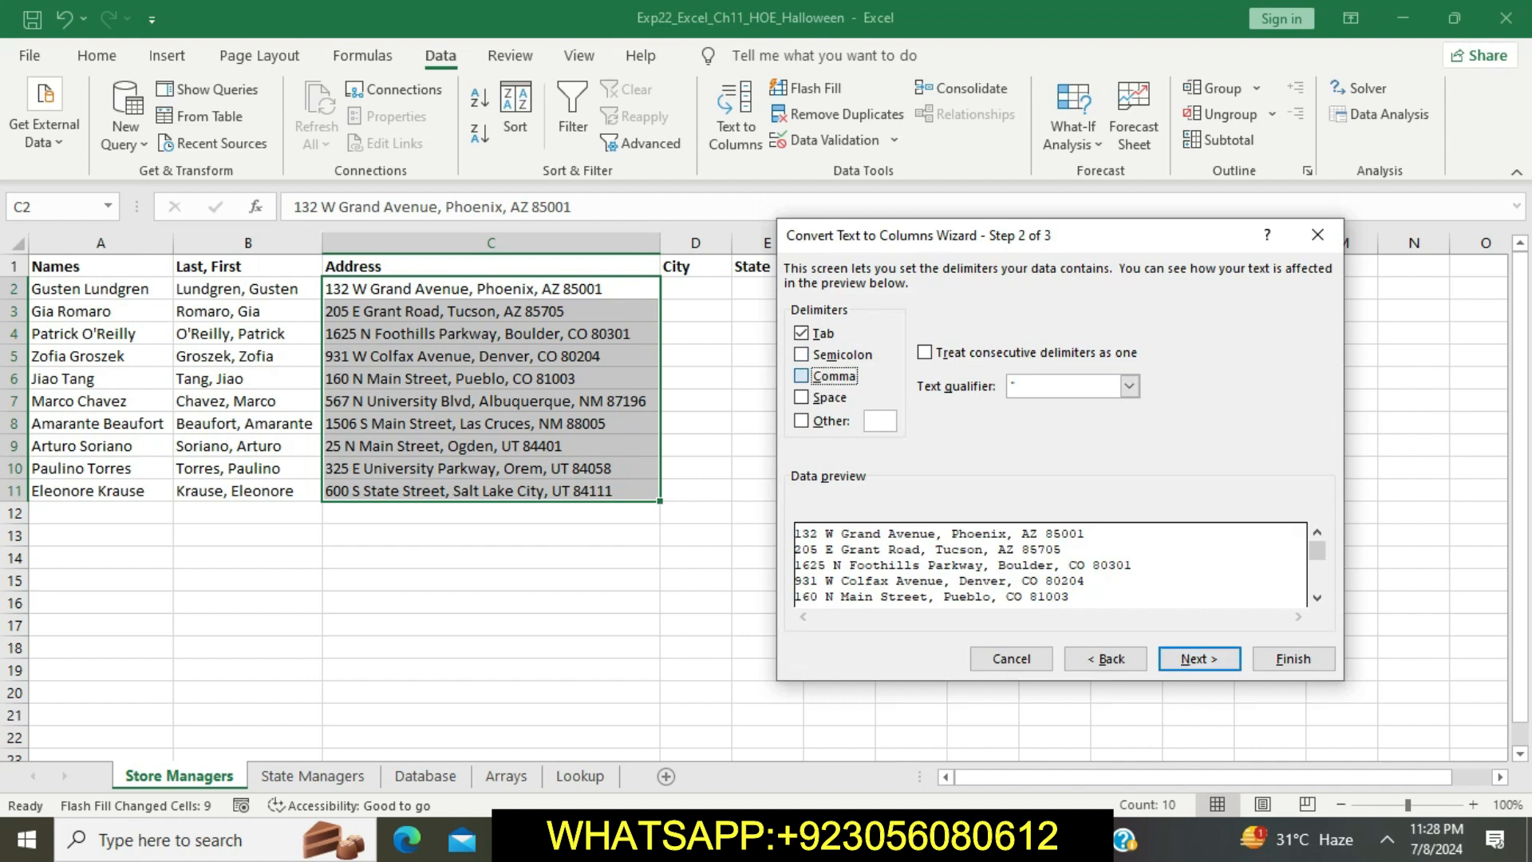
{"action": "key", "text": "alt+t"}
{"action": "key", "text": "alt+Tab"}
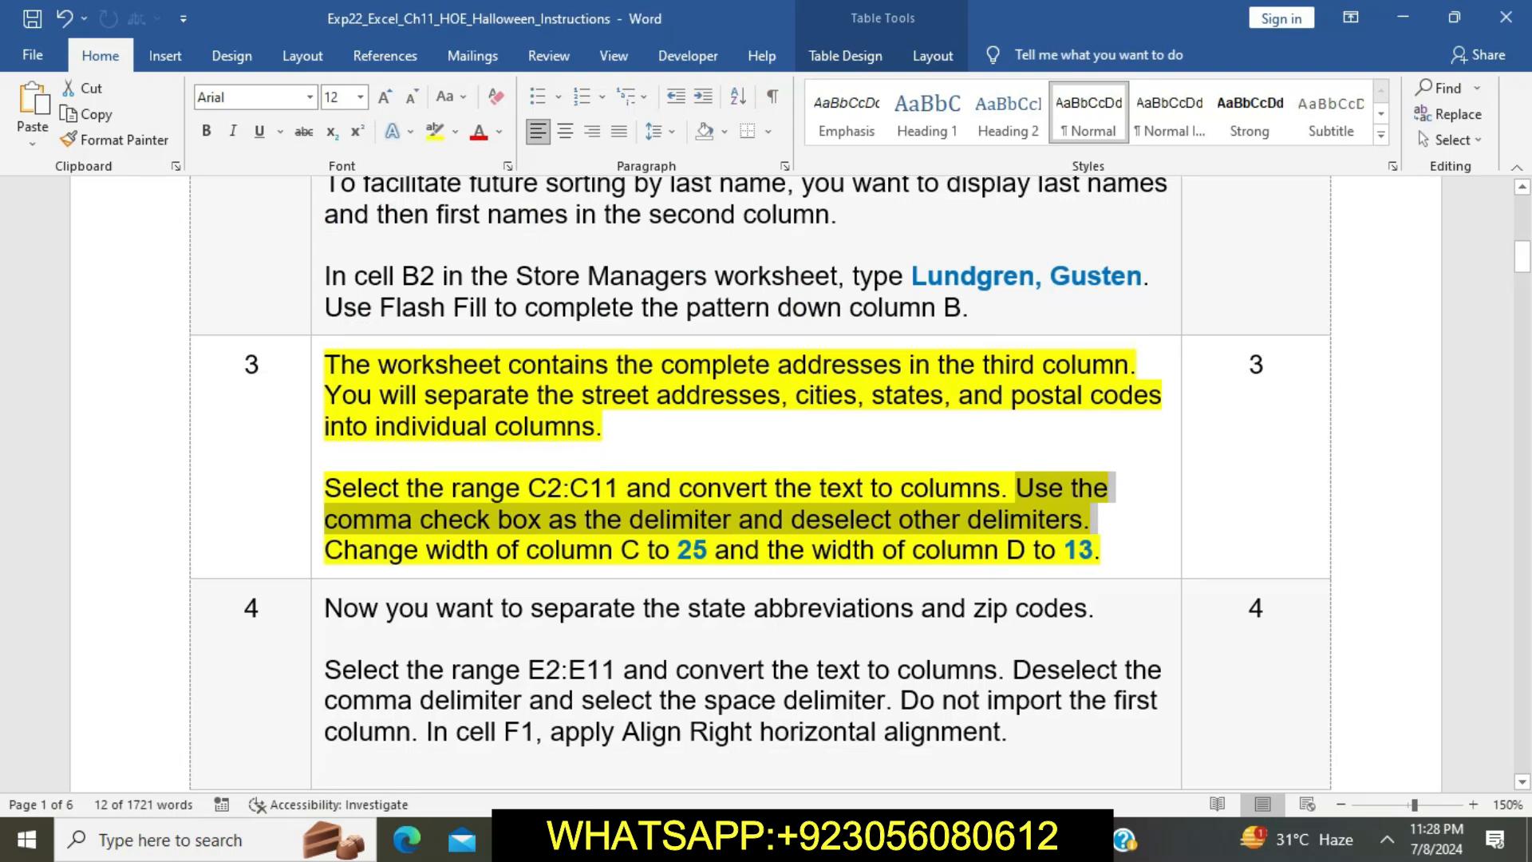
{"action": "left_click_drag", "start_coordinate": [325, 550], "coordinate": [766, 550]}
{"action": "left_click", "coordinate": [912, 550]}
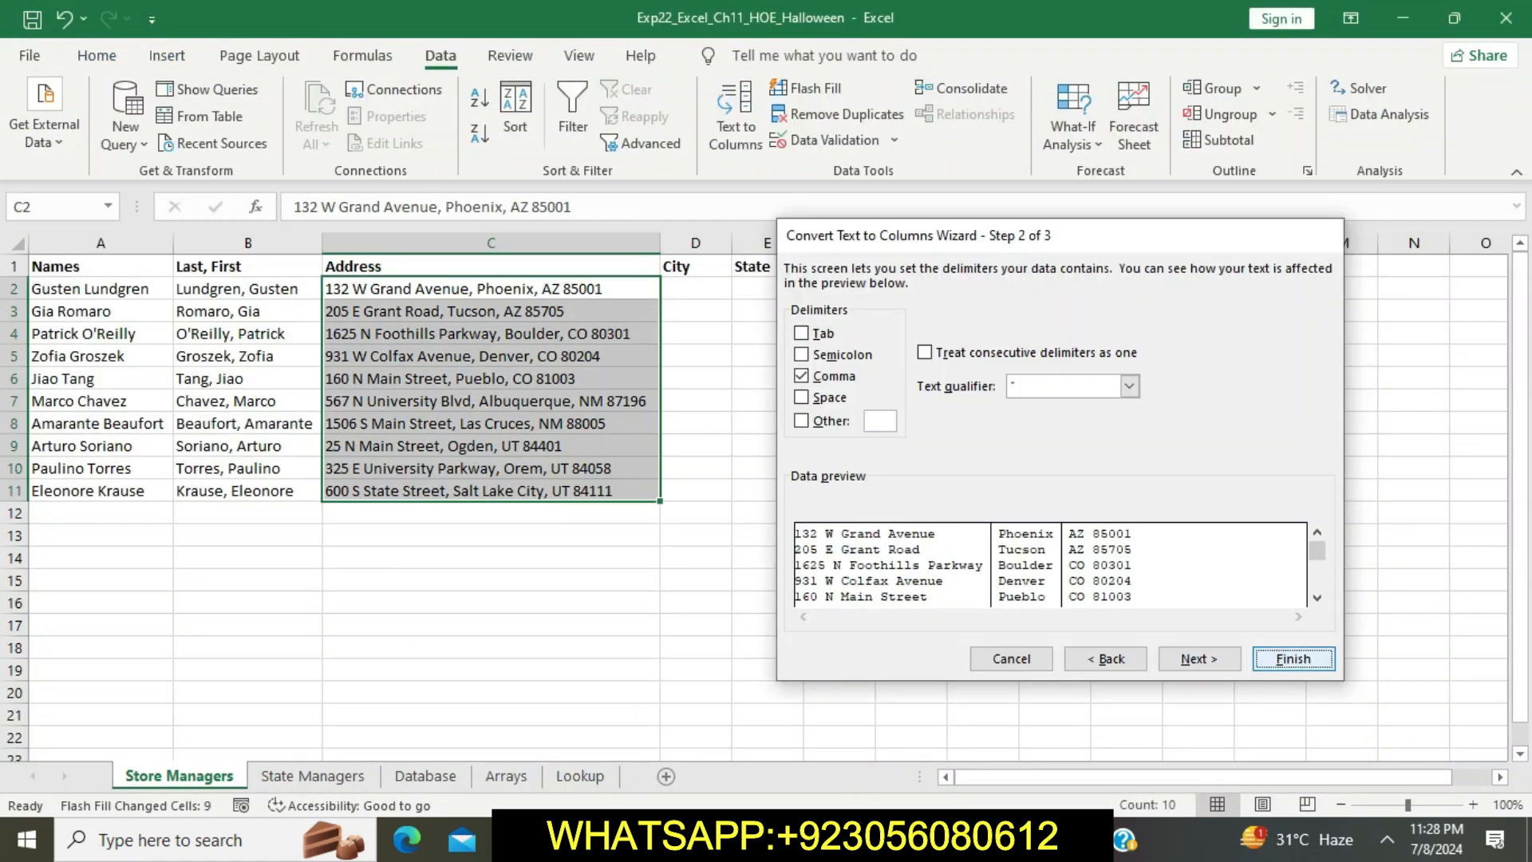
{"action": "left_click", "coordinate": [1292, 658]}
{"action": "left_click", "coordinate": [839, 693]}
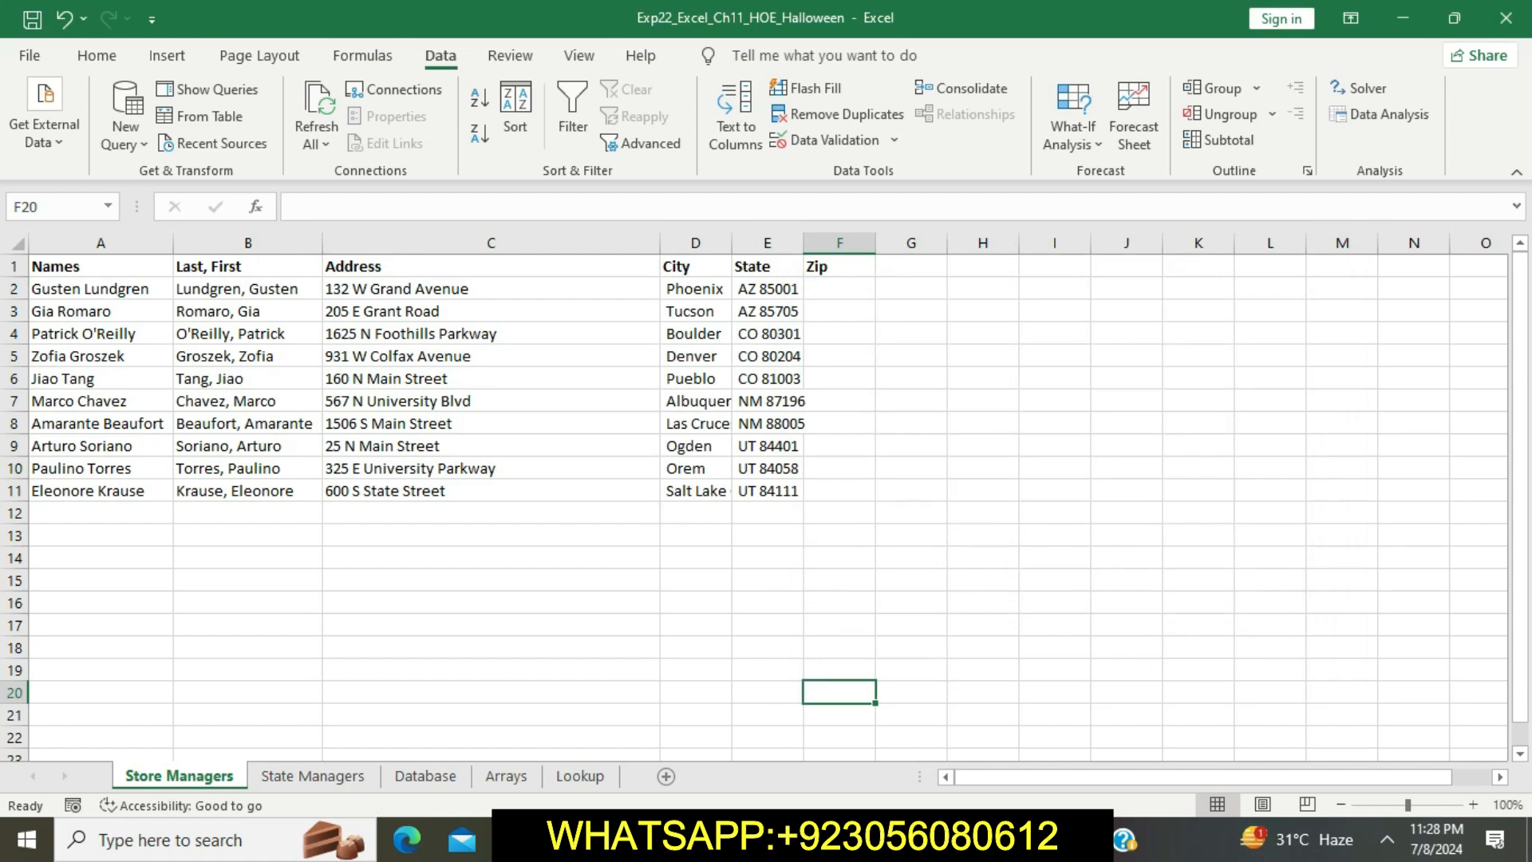
Check the column C width instruction in Word, then set the width of column C in Excel to 25.
{"action": "key", "text": "alt+Tab"}
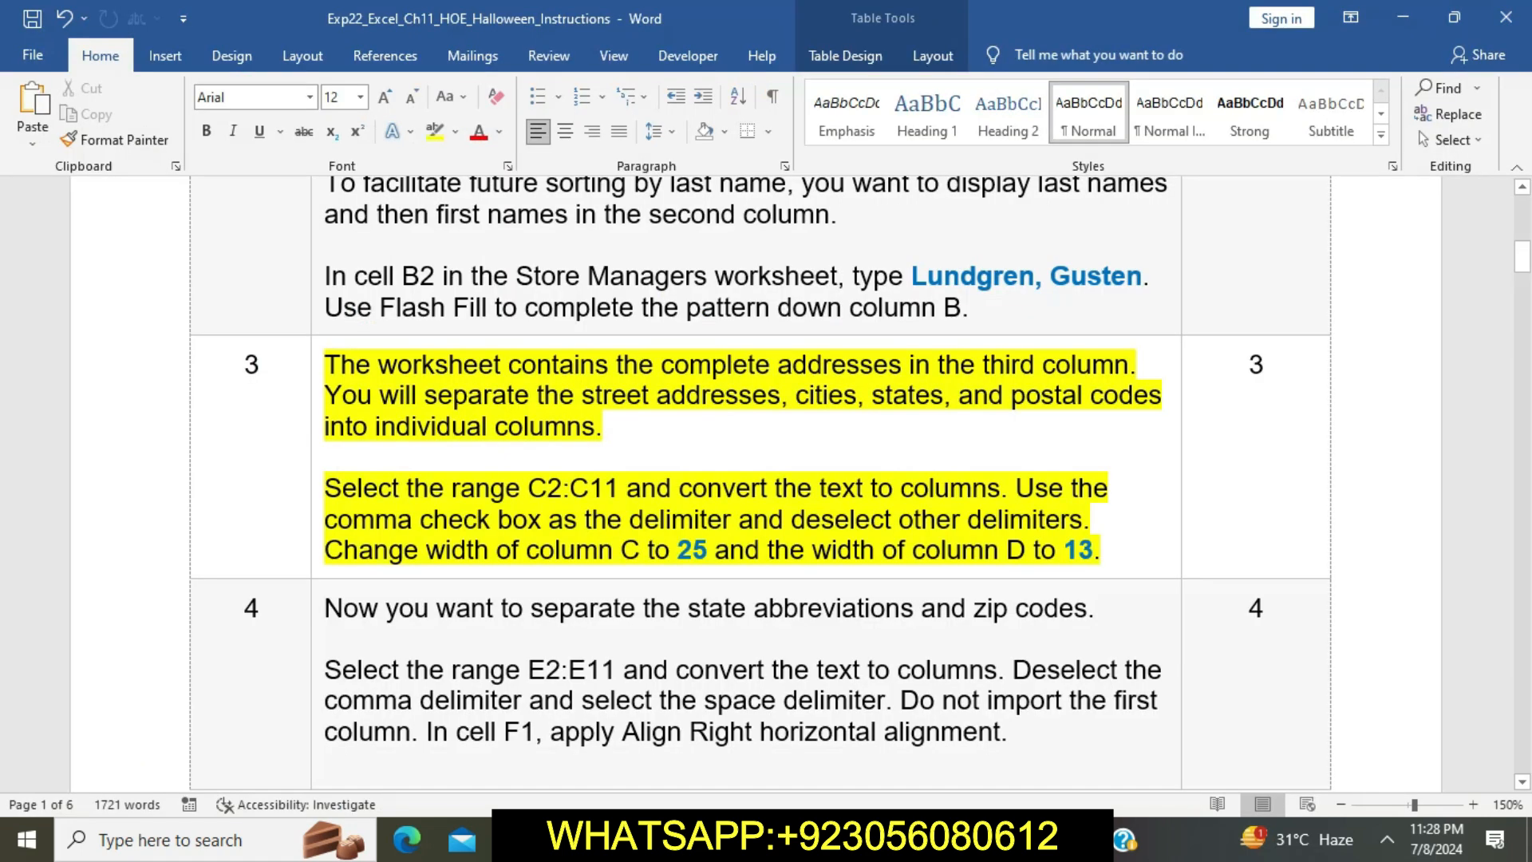
{"action": "left_click_drag", "start_coordinate": [342, 550], "coordinate": [700, 550]}
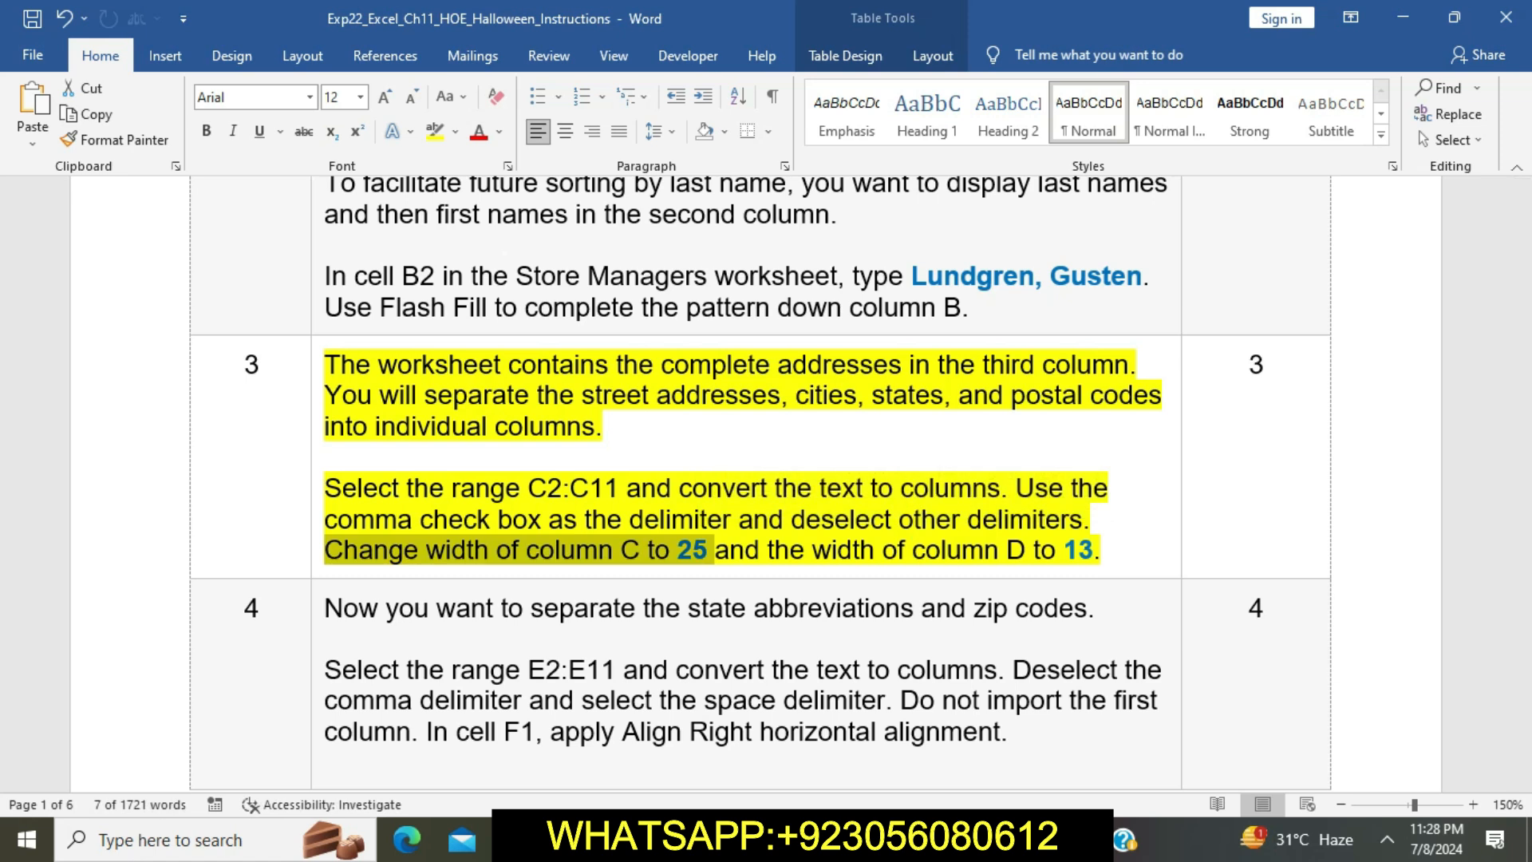
{"action": "key", "text": "alt+Tab"}
{"action": "left_click", "coordinate": [588, 242]}
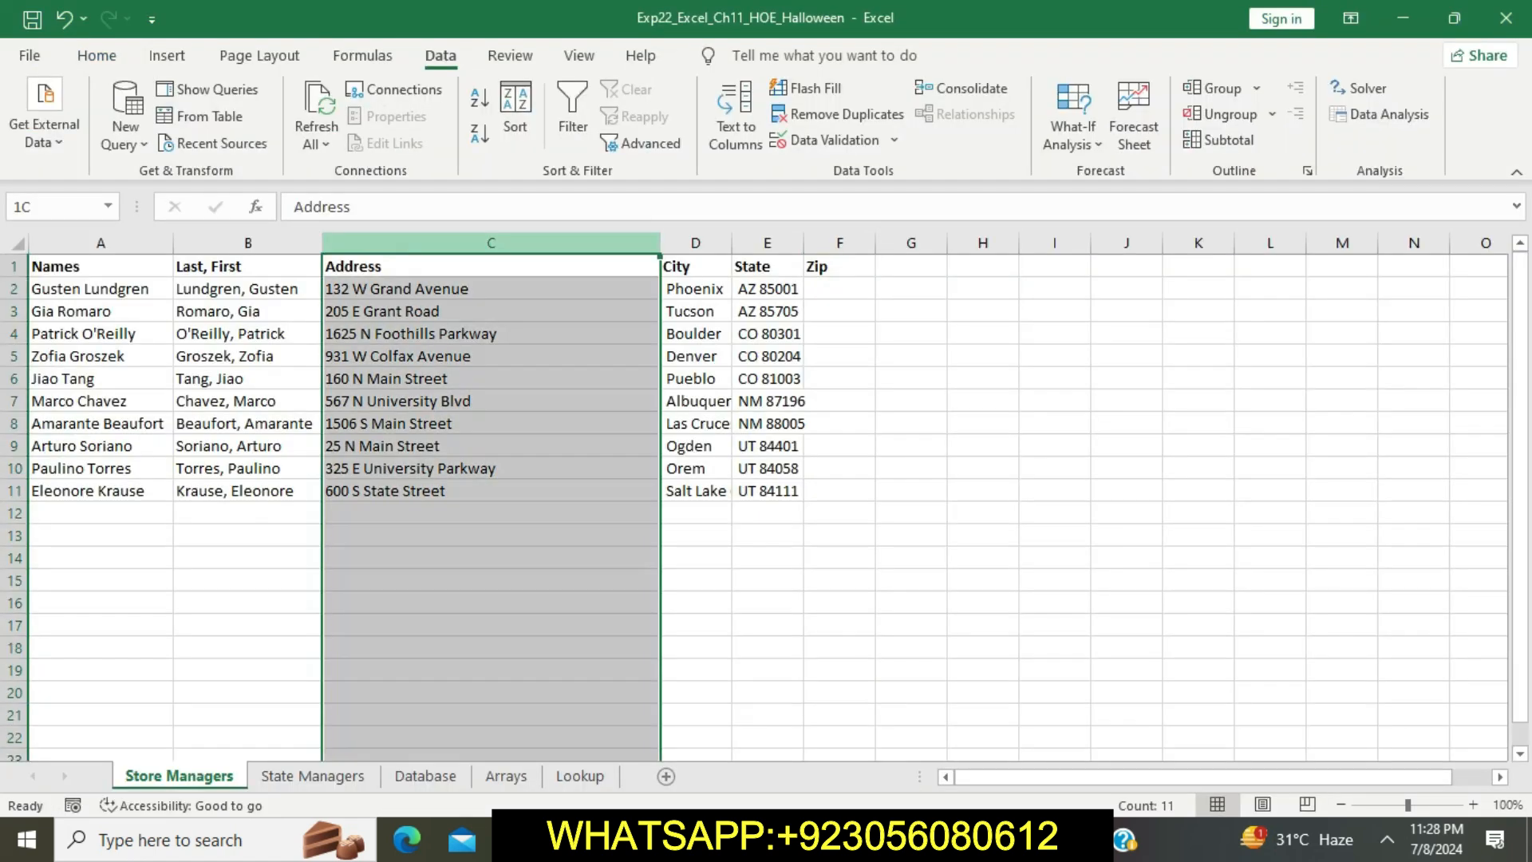
{"action": "right_click", "coordinate": [589, 242]}
{"action": "left_click", "coordinate": [680, 562]}
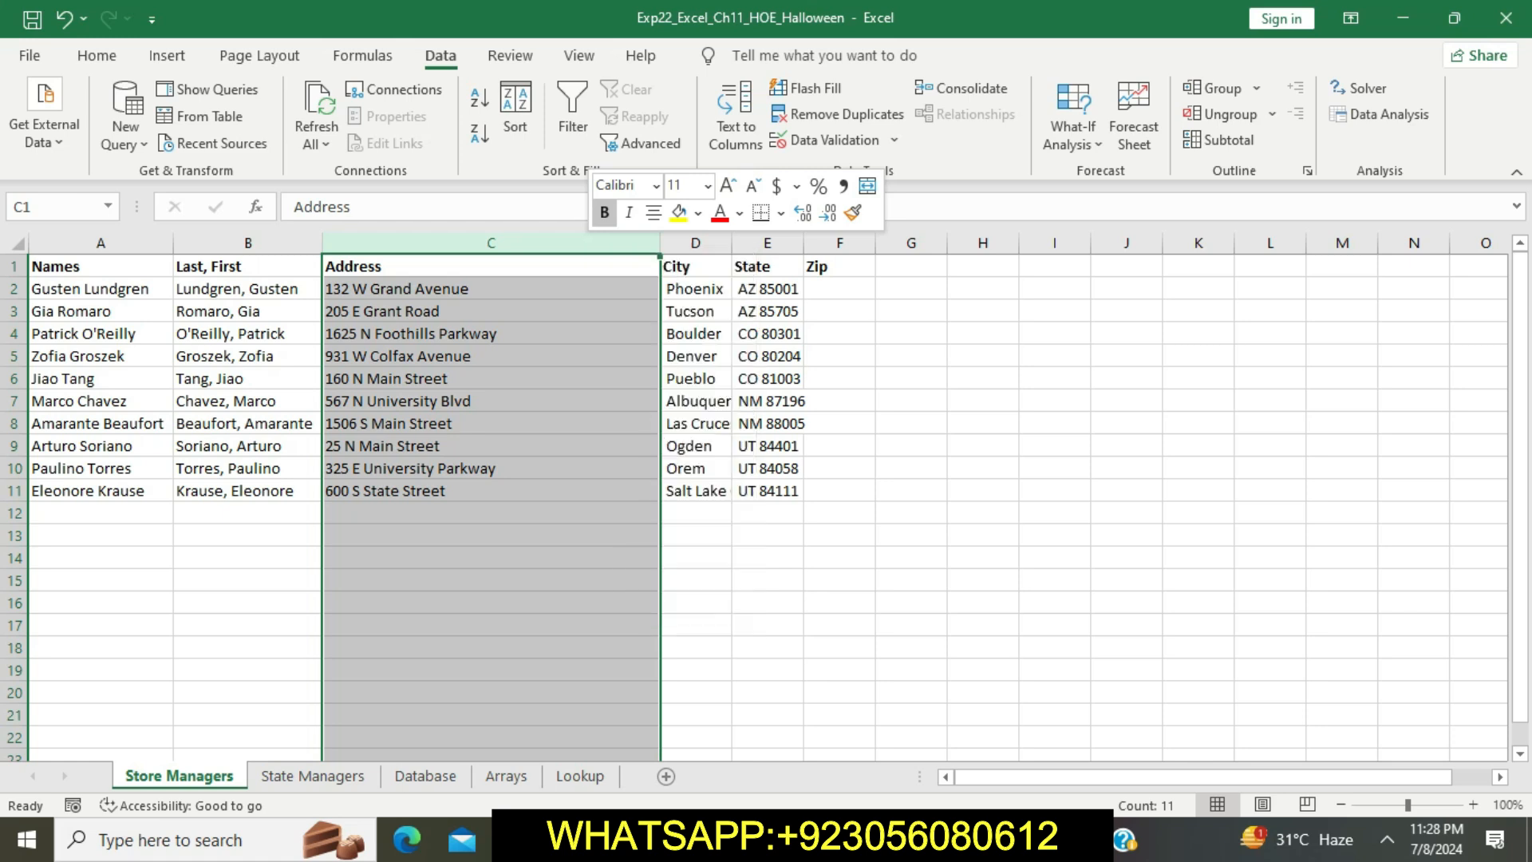
{"action": "key", "text": "BackSpace"}
{"action": "type", "text": "3"}
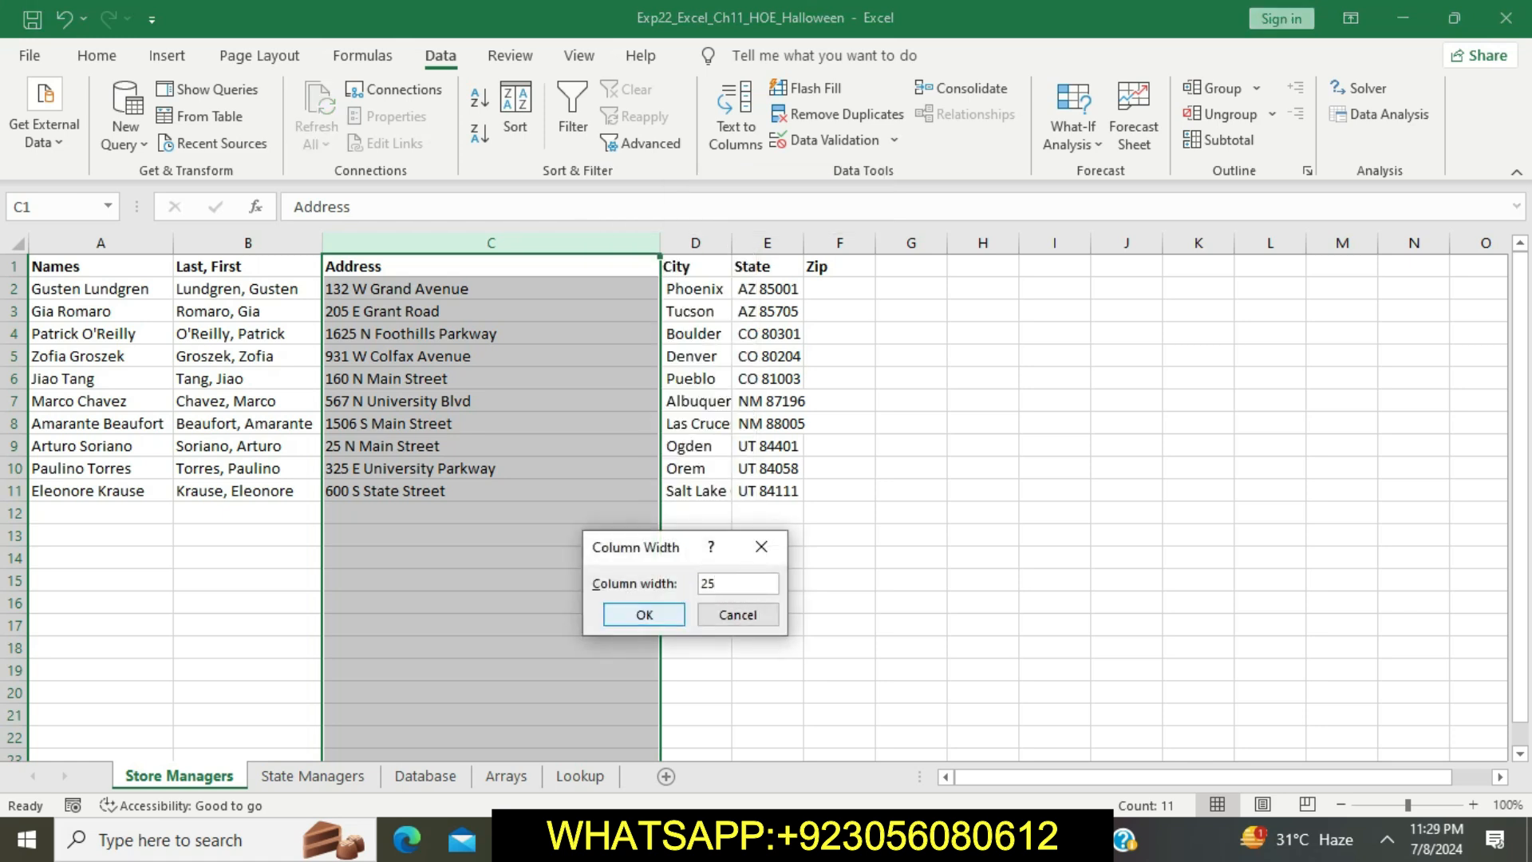
{"action": "left_click", "coordinate": [644, 615]}
Check the column D width instruction in Word, then set the width of column D in Excel to 13.
{"action": "key", "text": "alt+Tab"}
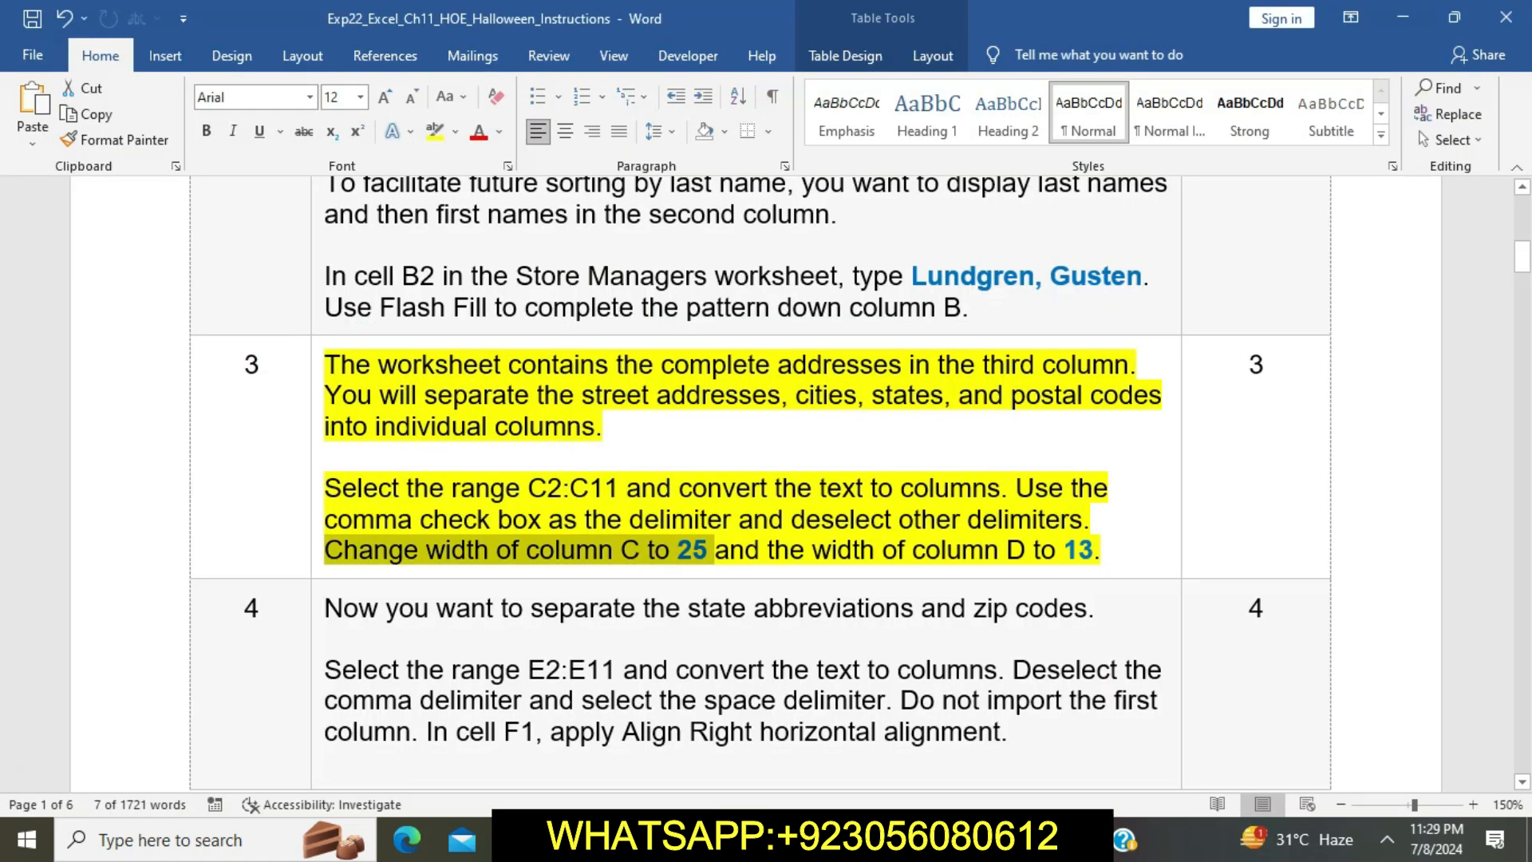
{"action": "left_click_drag", "start_coordinate": [715, 550], "coordinate": [1094, 550]}
{"action": "key", "text": "alt+Tab"}
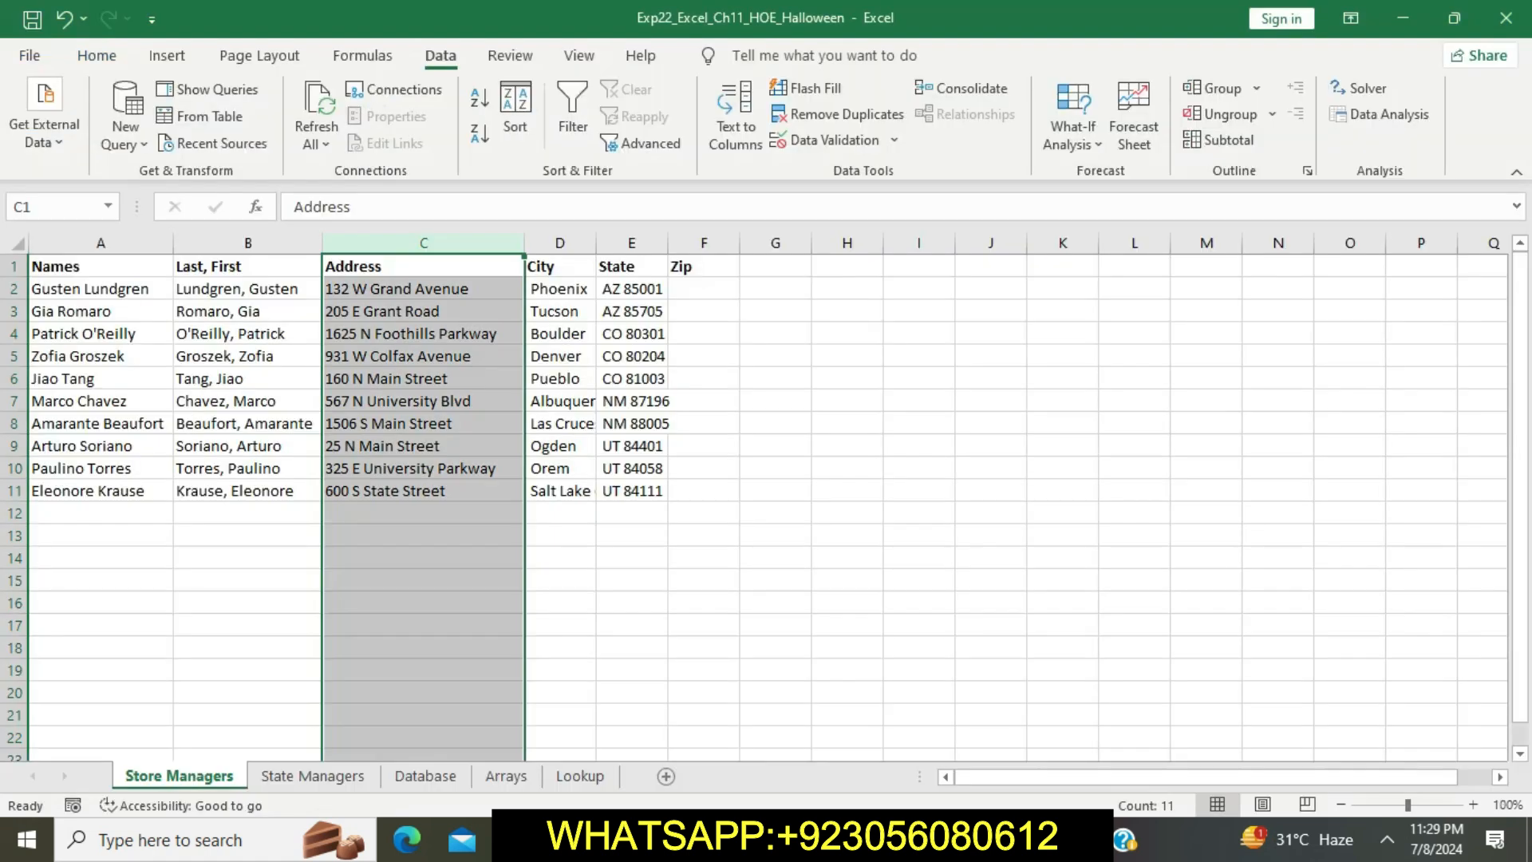
{"action": "left_click", "coordinate": [560, 242]}
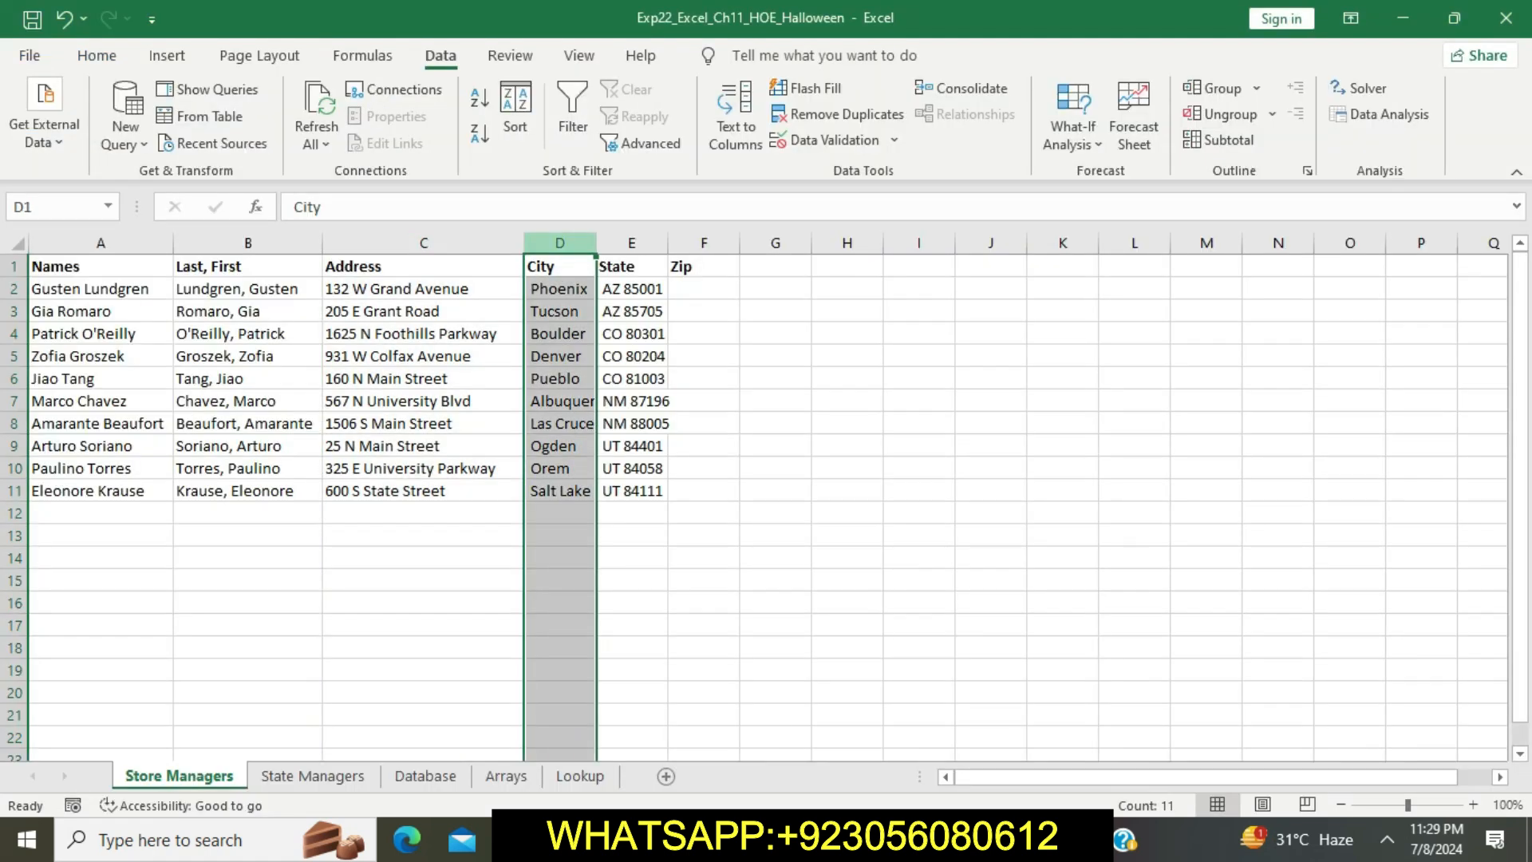
{"action": "right_click", "coordinate": [560, 243]}
{"action": "left_click", "coordinate": [647, 556]}
{"action": "type", "text": "1"}
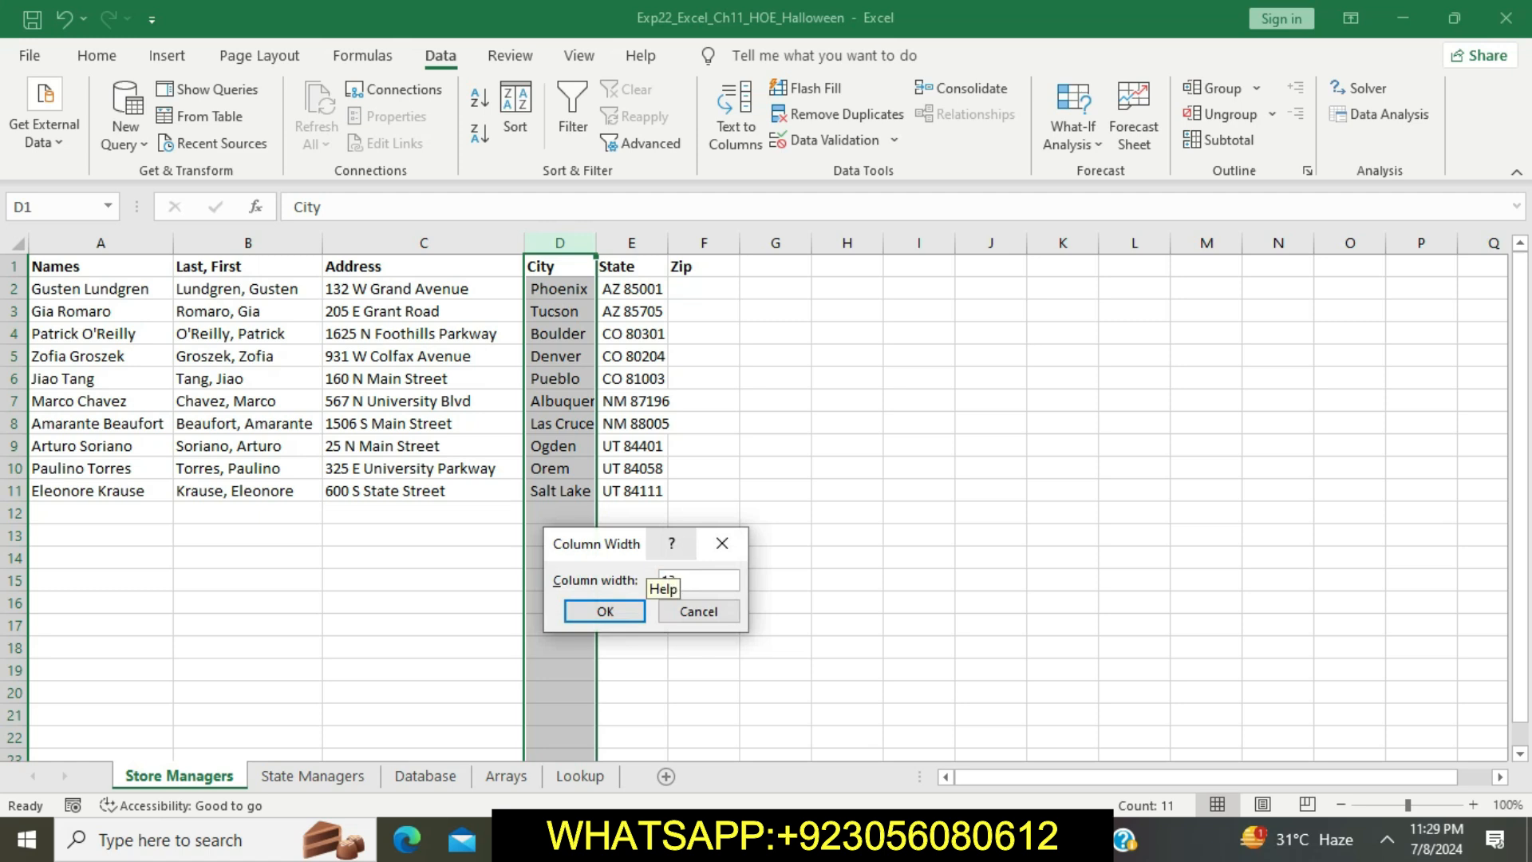
{"action": "type", "text": "3"}
{"action": "left_click", "coordinate": [605, 611]}
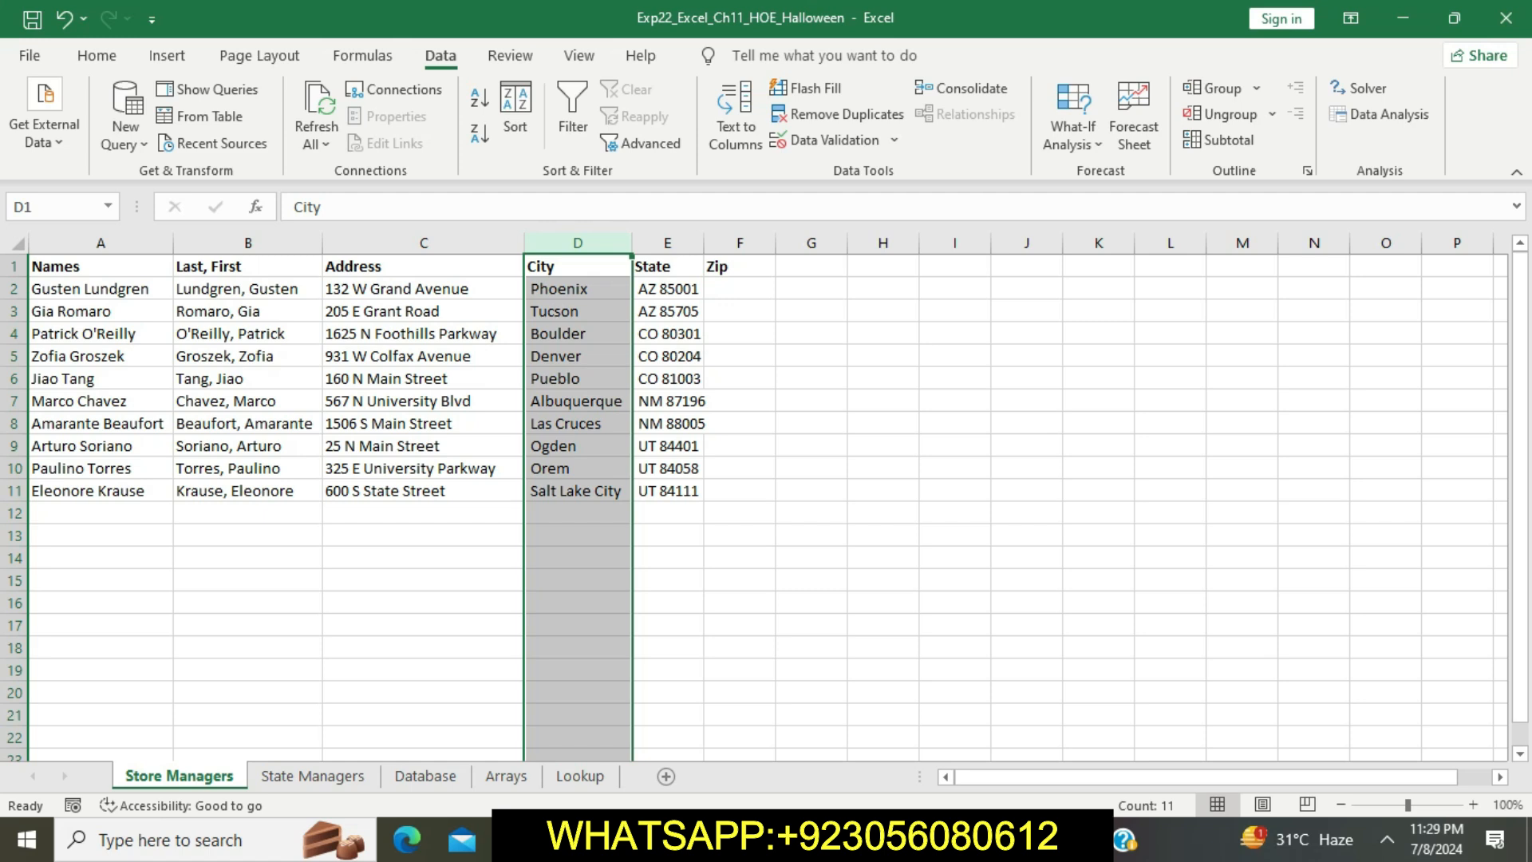
{"action": "left_click", "coordinate": [810, 647]}
Switch to the Word instructions, clear the highlight from step 3 and highlight the step 4 instructions in yellow.
{"action": "key", "text": "alt+Tab"}
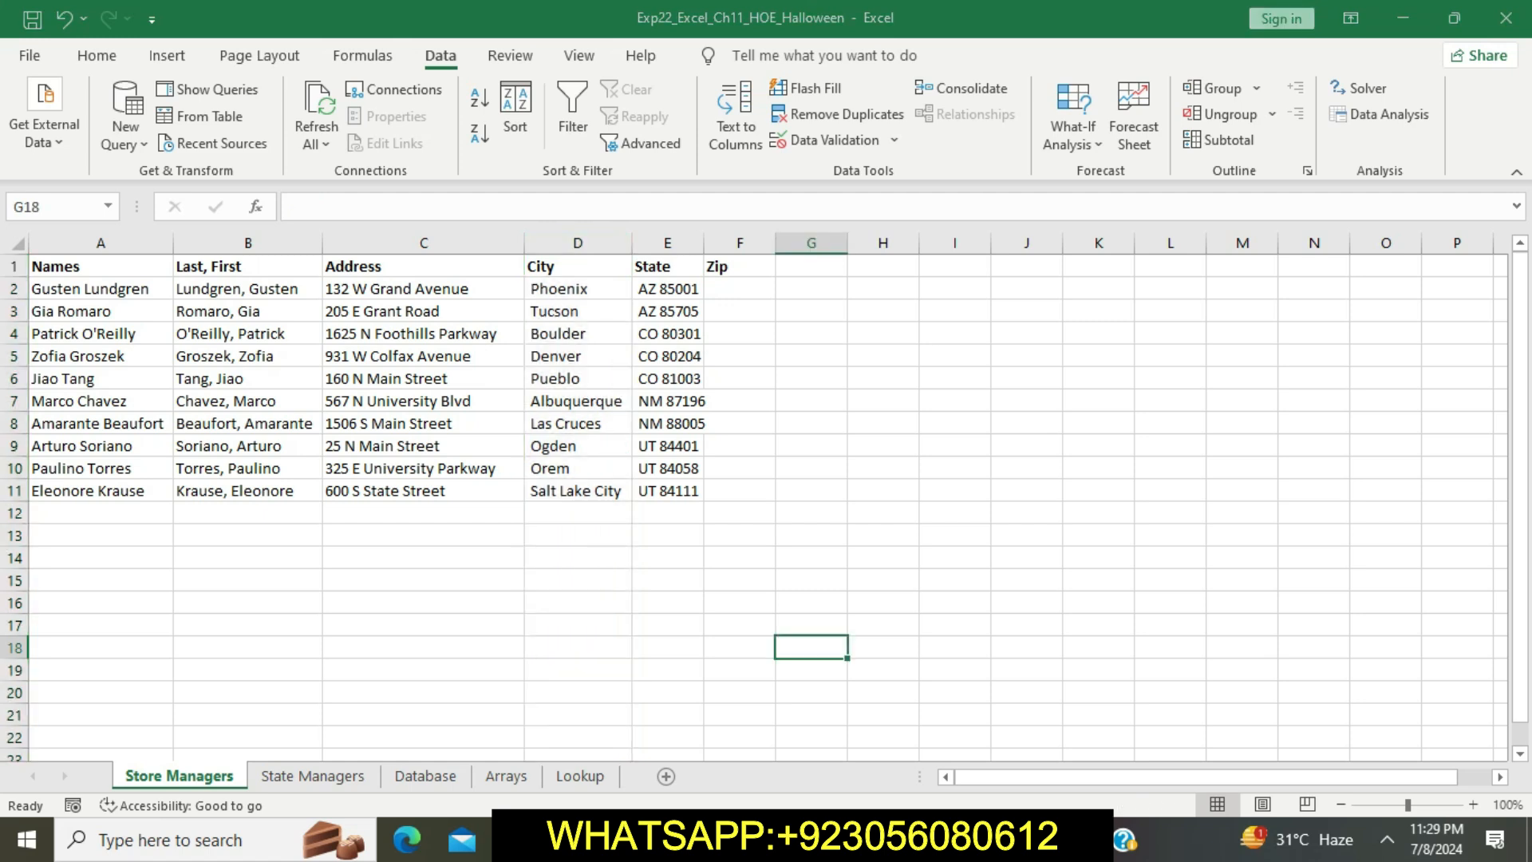
{"action": "left_click", "coordinate": [693, 550]}
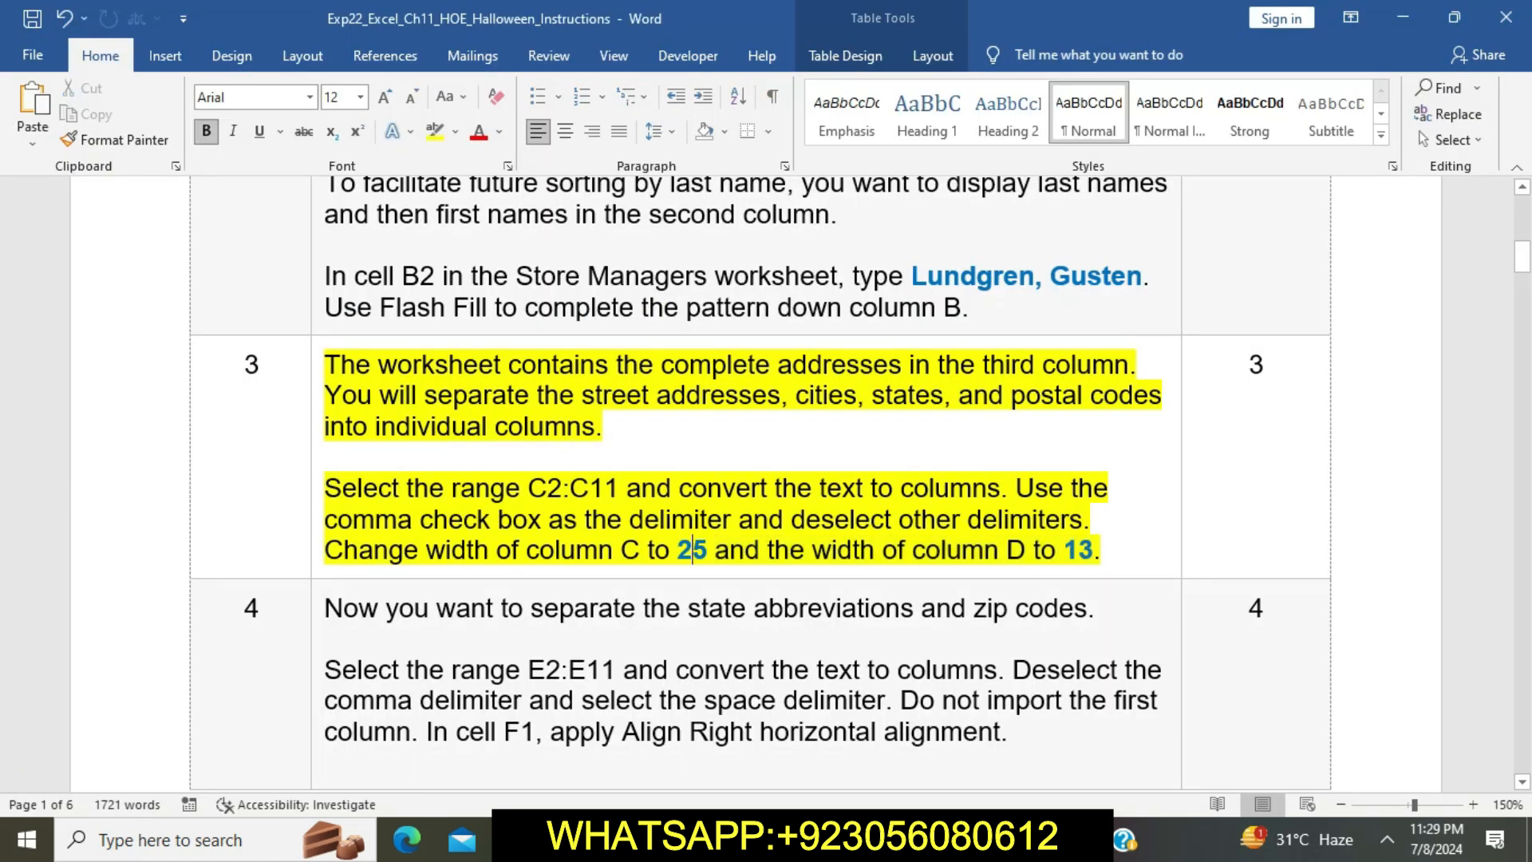
{"action": "left_click", "coordinate": [316, 375]}
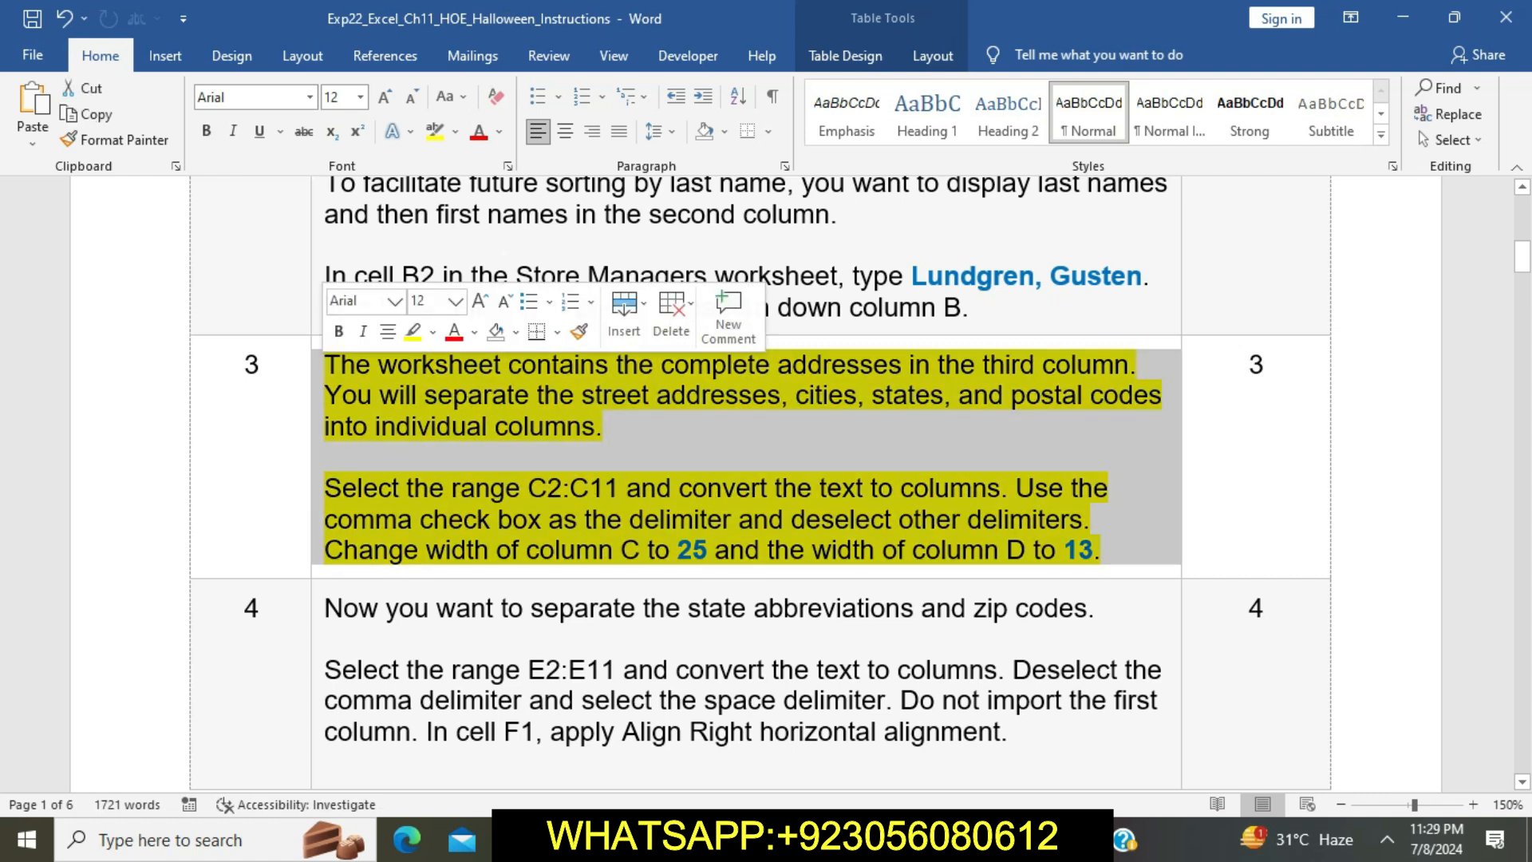
{"action": "left_click", "coordinate": [412, 332]}
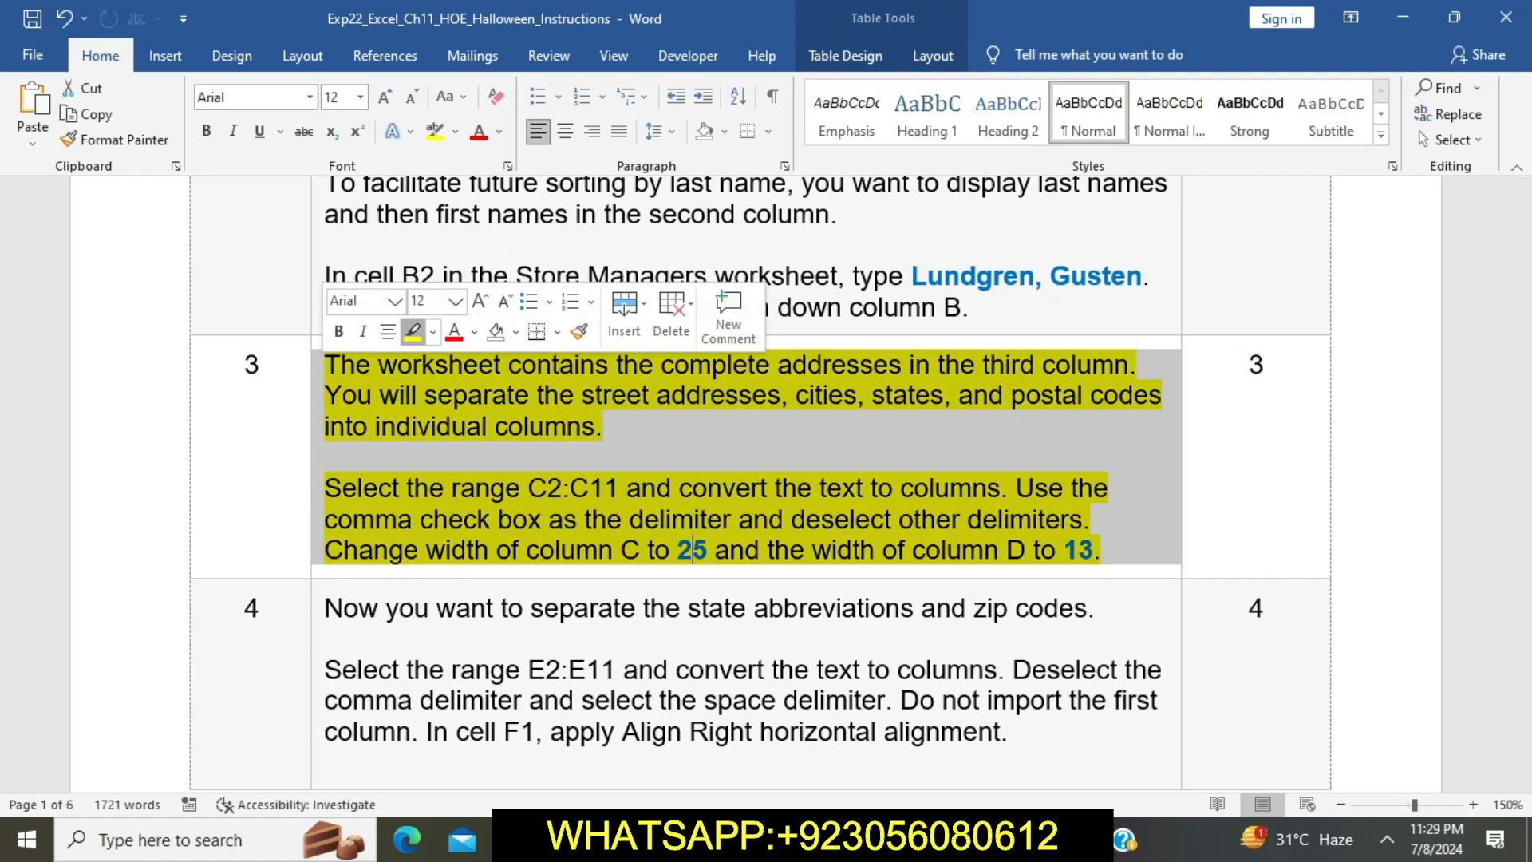
{"action": "scroll", "coordinate": [759, 479], "scroll_direction": "down", "scroll_amount": 3}
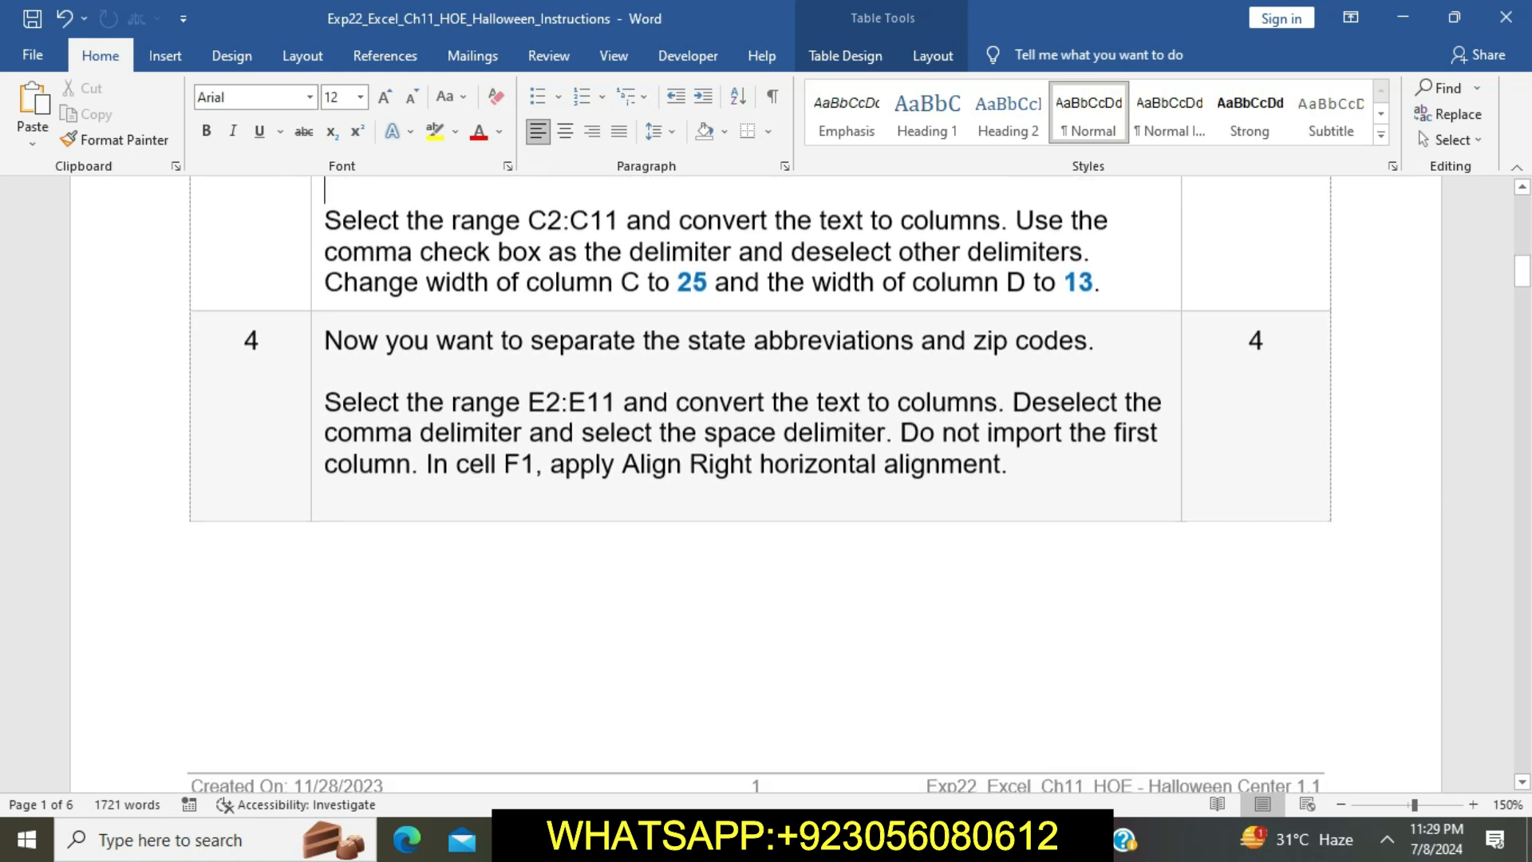
{"action": "left_click", "coordinate": [317, 350]}
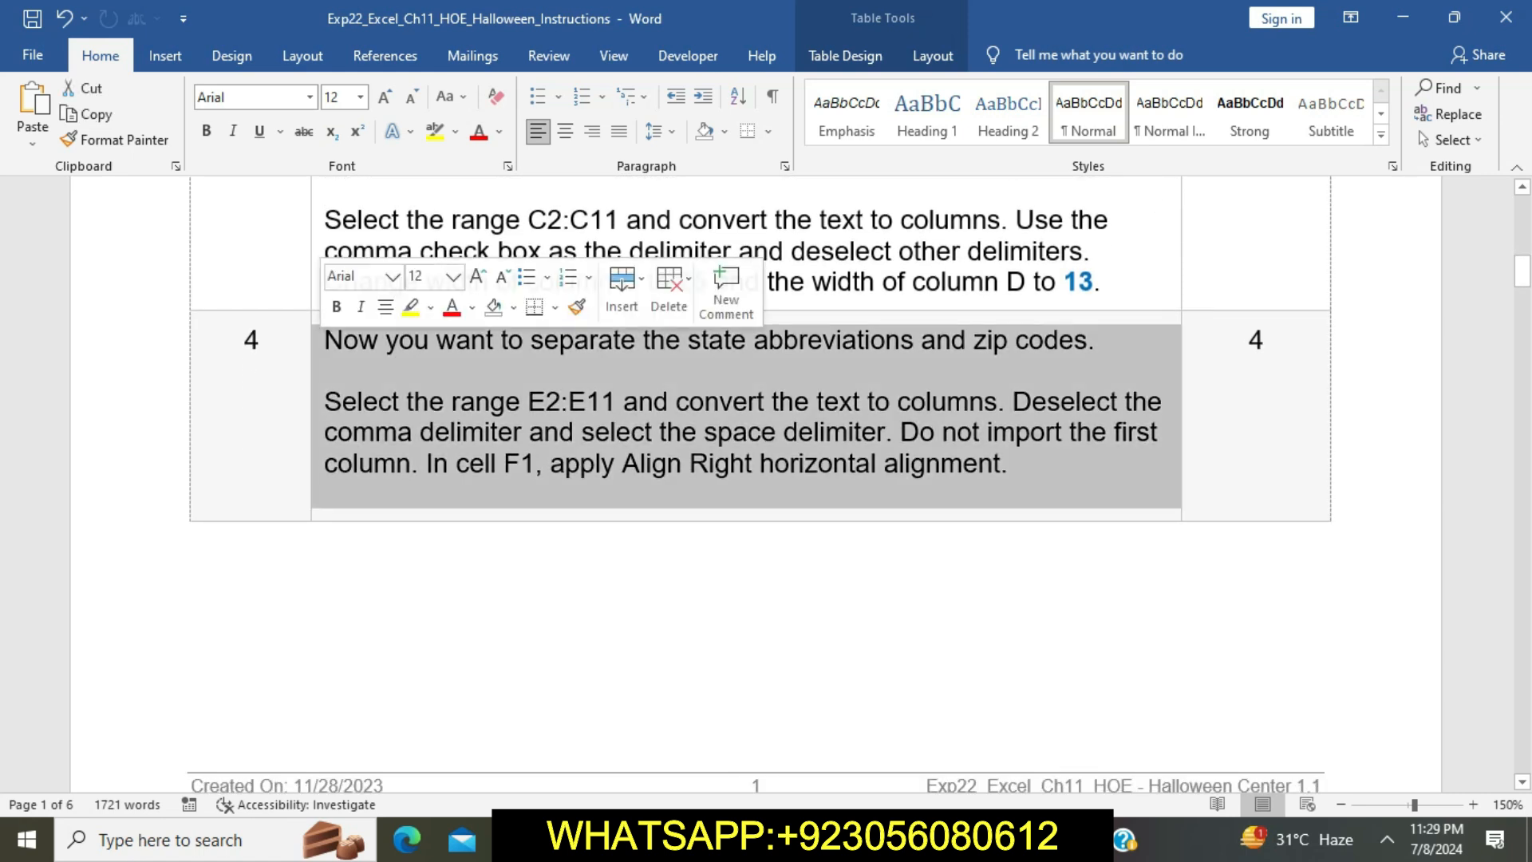
{"action": "left_click", "coordinate": [411, 307]}
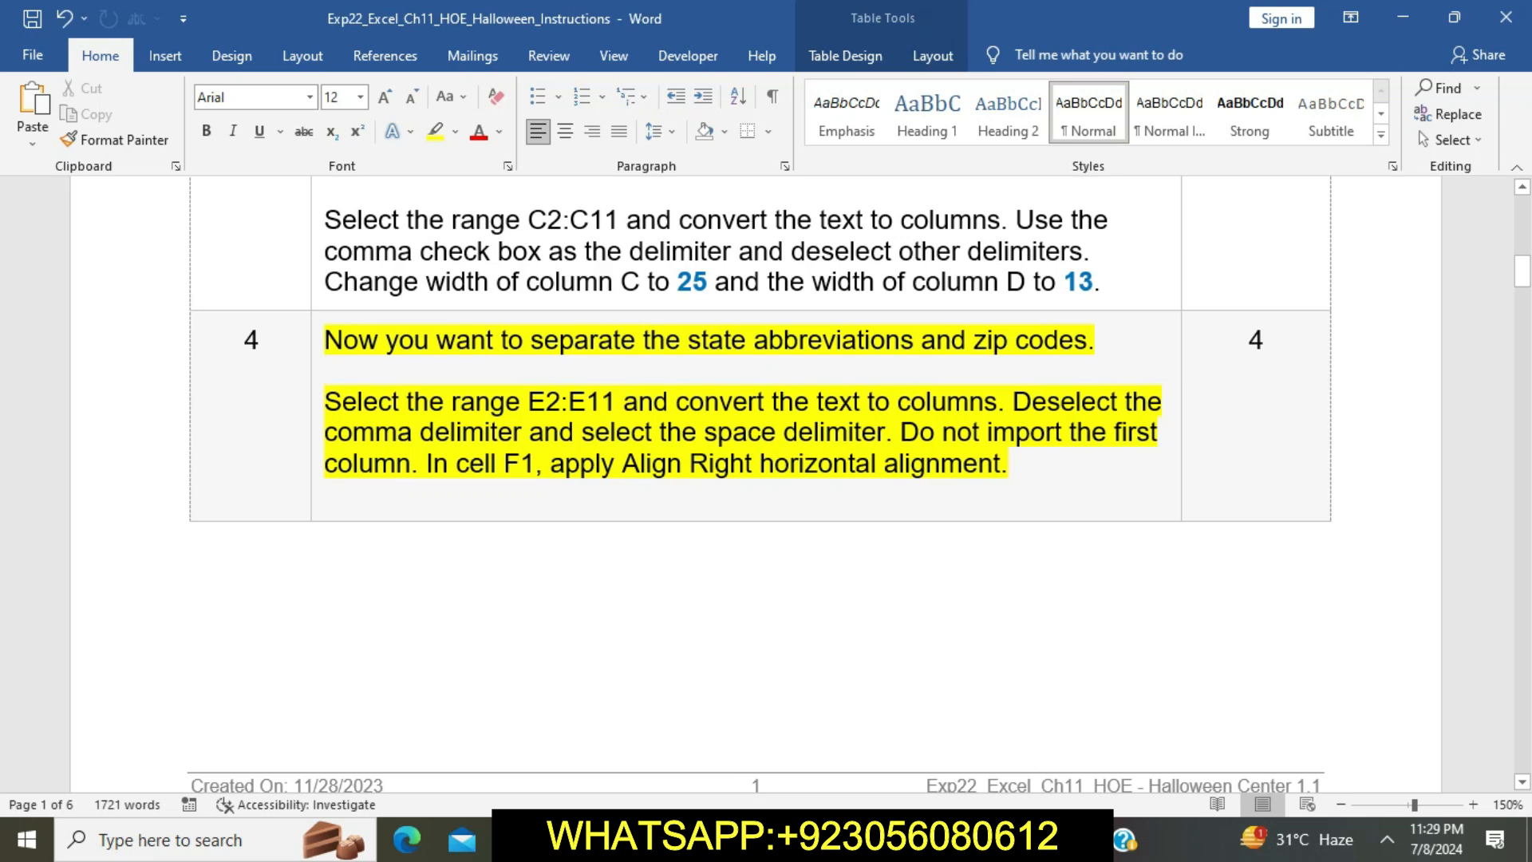
Follow the step 4 instructions in Word to start splitting E2:E11 in Excel as delimited text, deselecting Comma and using only the Space delimiter.
{"action": "left_click_drag", "start_coordinate": [324, 402], "coordinate": [997, 401]}
{"action": "key", "text": "alt+Tab"}
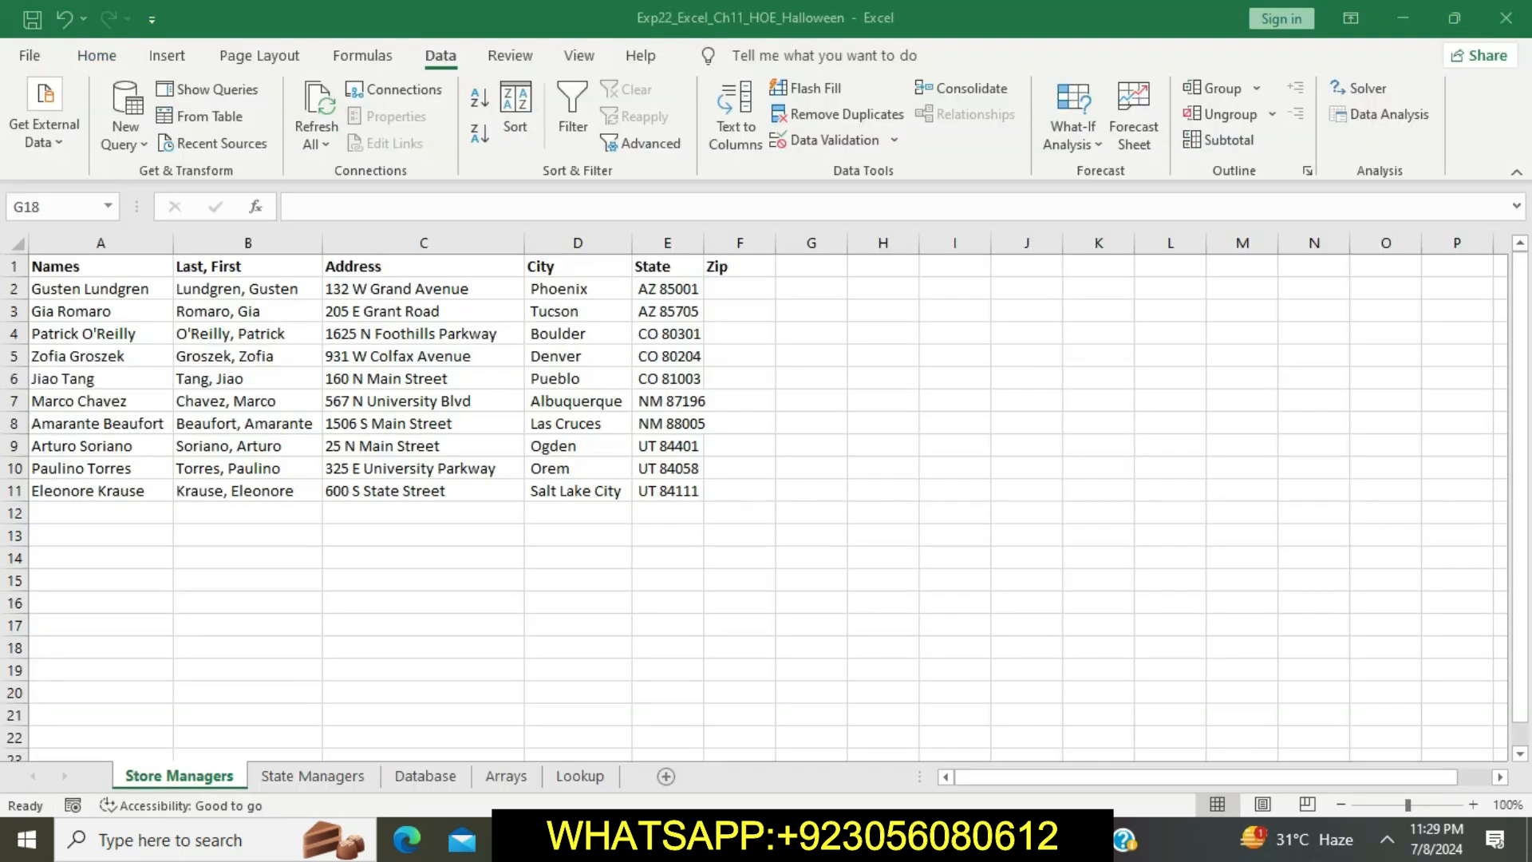
{"action": "left_click_drag", "start_coordinate": [668, 288], "coordinate": [667, 491]}
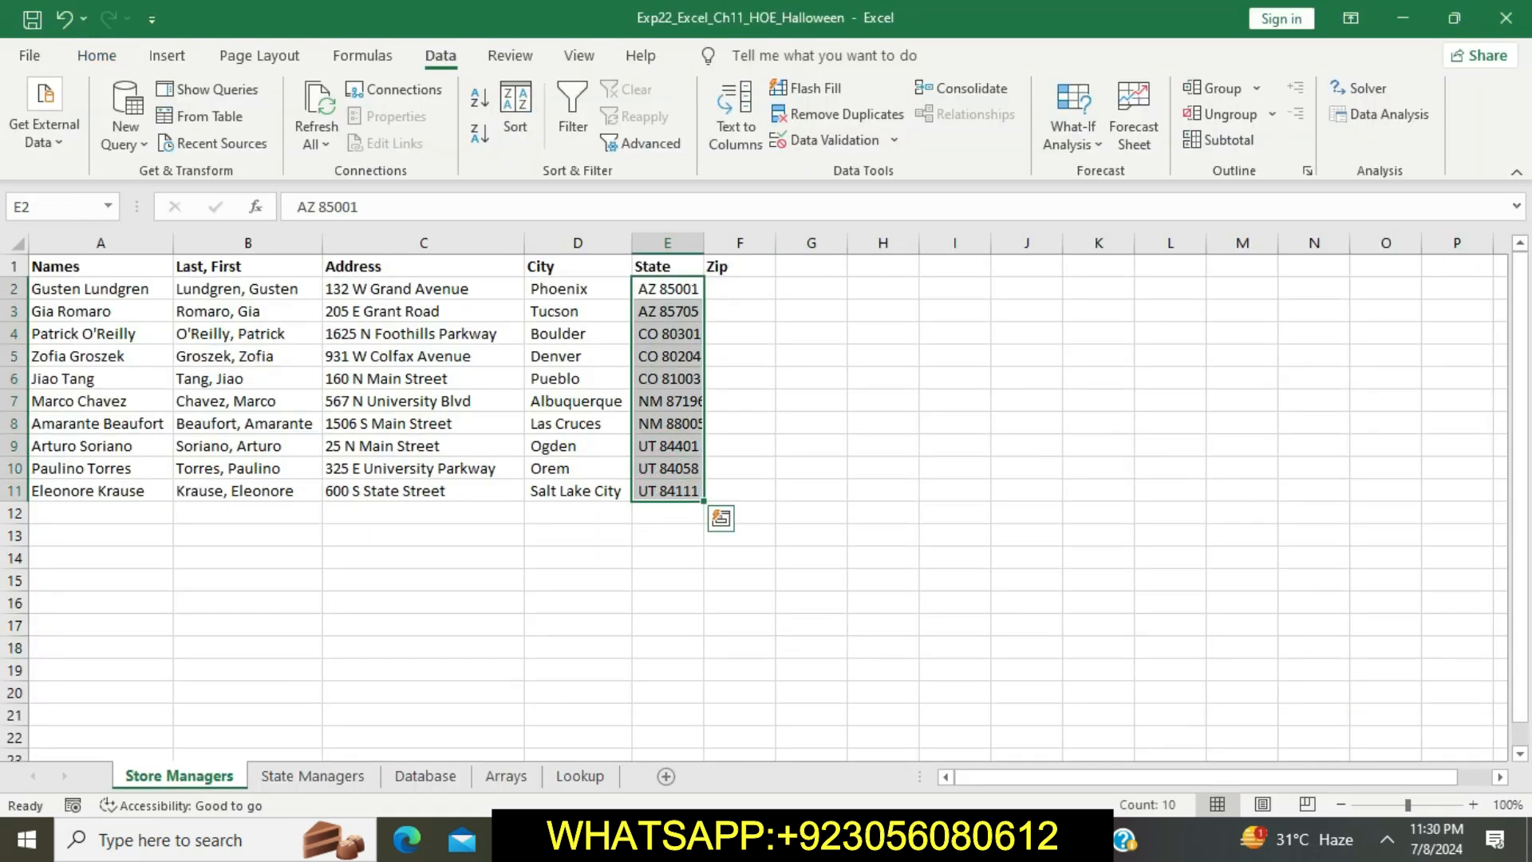
{"action": "left_click", "coordinate": [735, 127]}
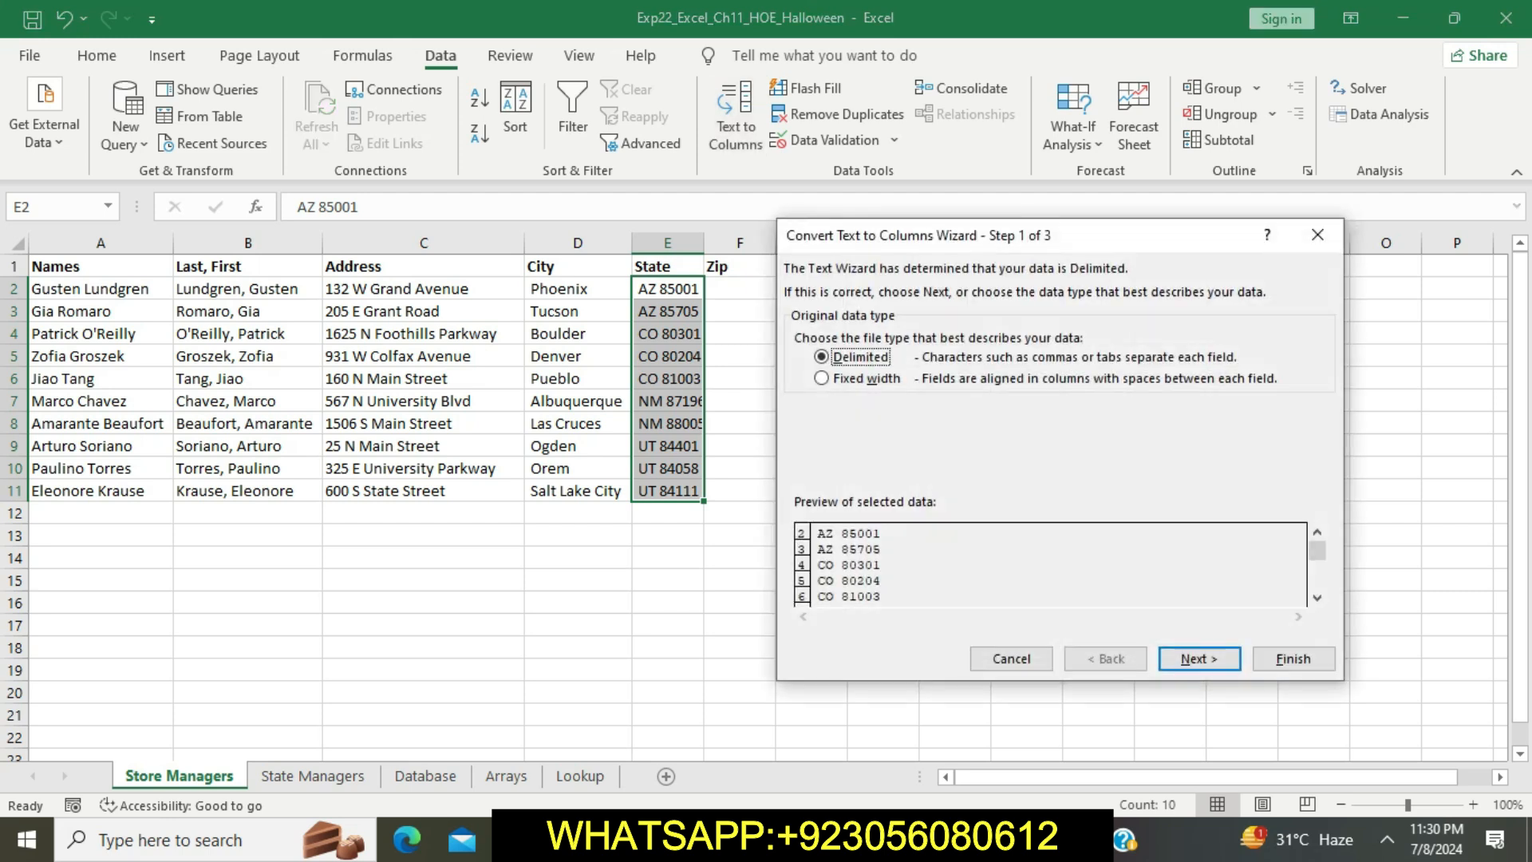
{"action": "key", "text": "alt+Tab"}
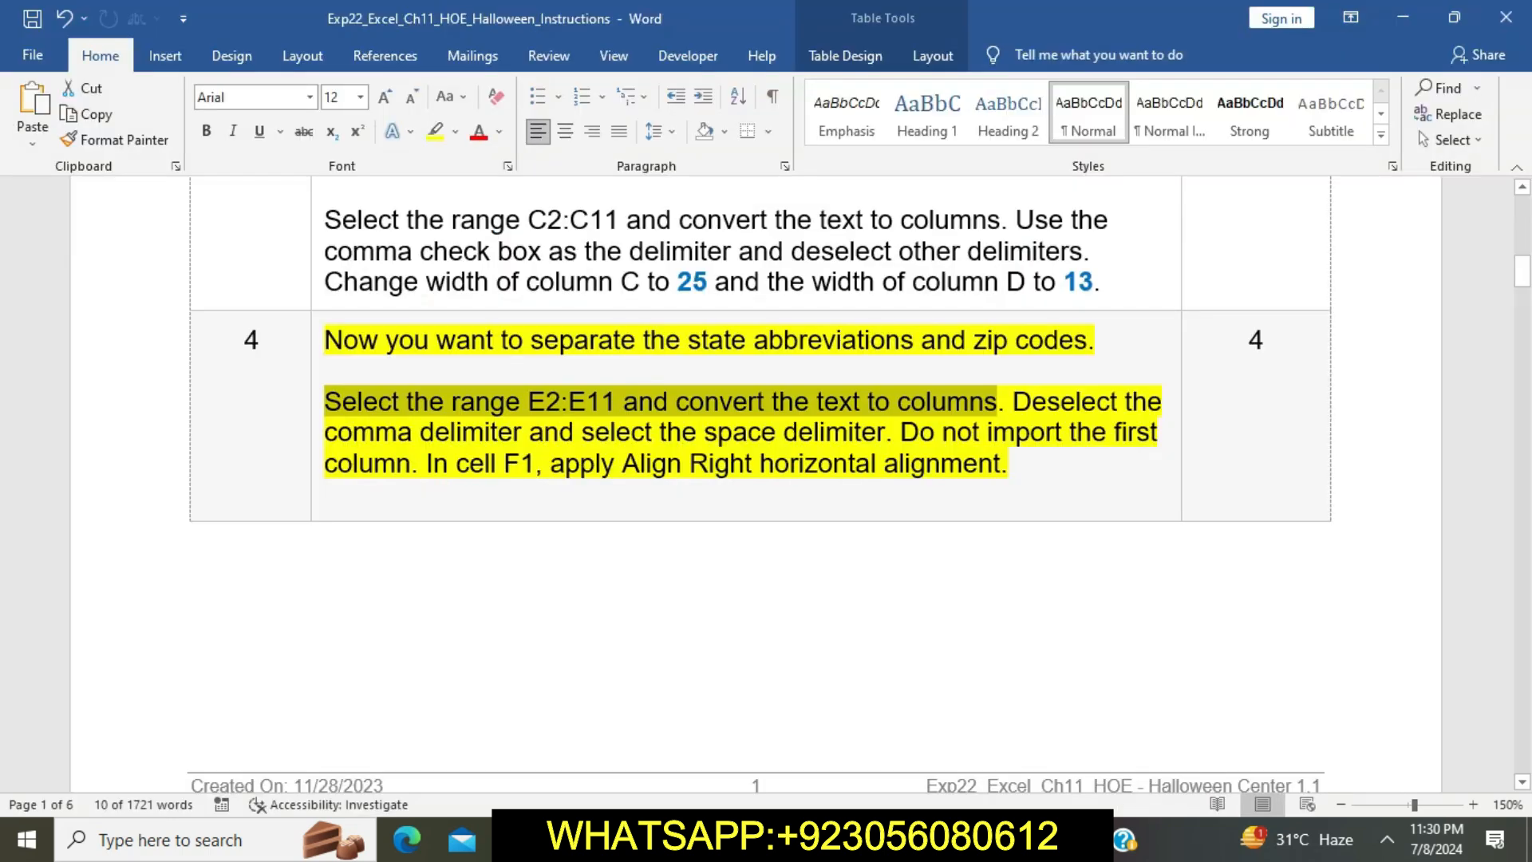
{"action": "left_click_drag", "start_coordinate": [1013, 401], "coordinate": [891, 431]}
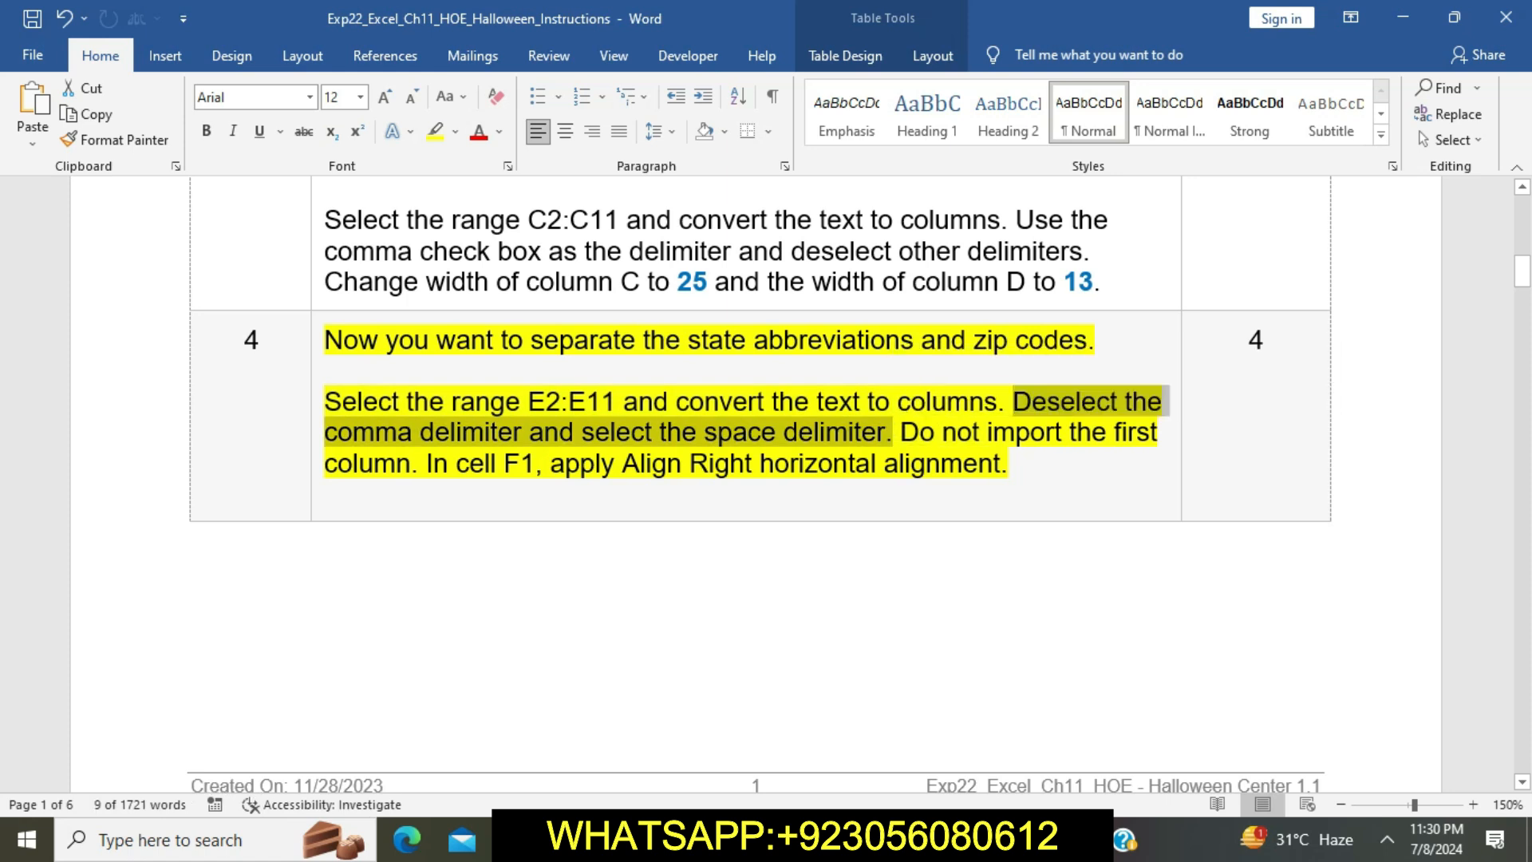
{"action": "key", "text": "alt+Tab"}
{"action": "key", "text": "Return"}
{"action": "left_click", "coordinate": [802, 375]}
{"action": "left_click", "coordinate": [802, 397]}
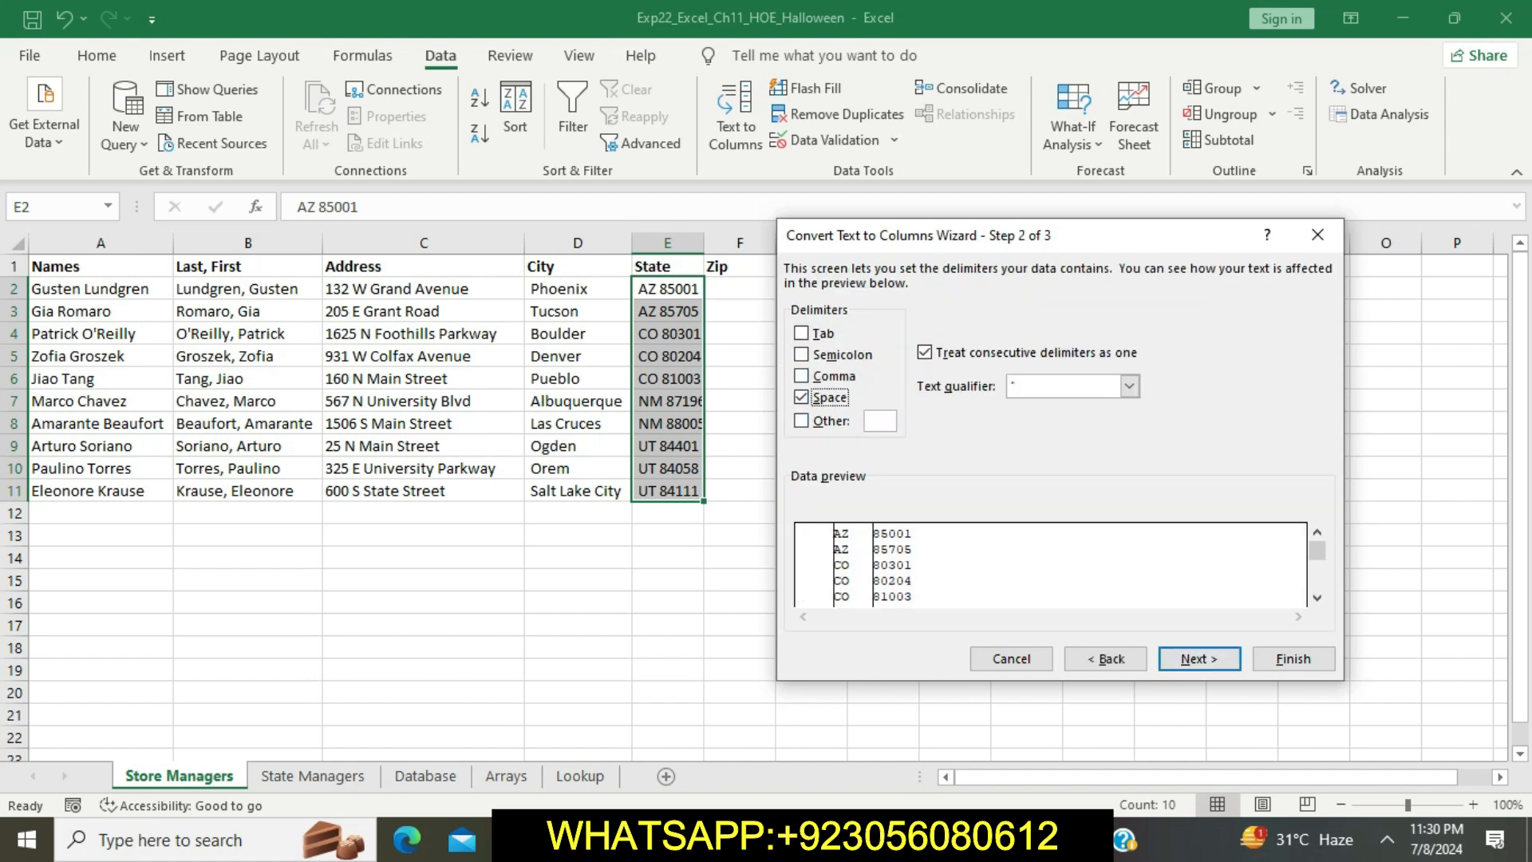
Check the column import instruction in Word, then skip importing the first column in Excel and finish the text-to-columns conversion.
{"action": "key", "text": "alt+Tab"}
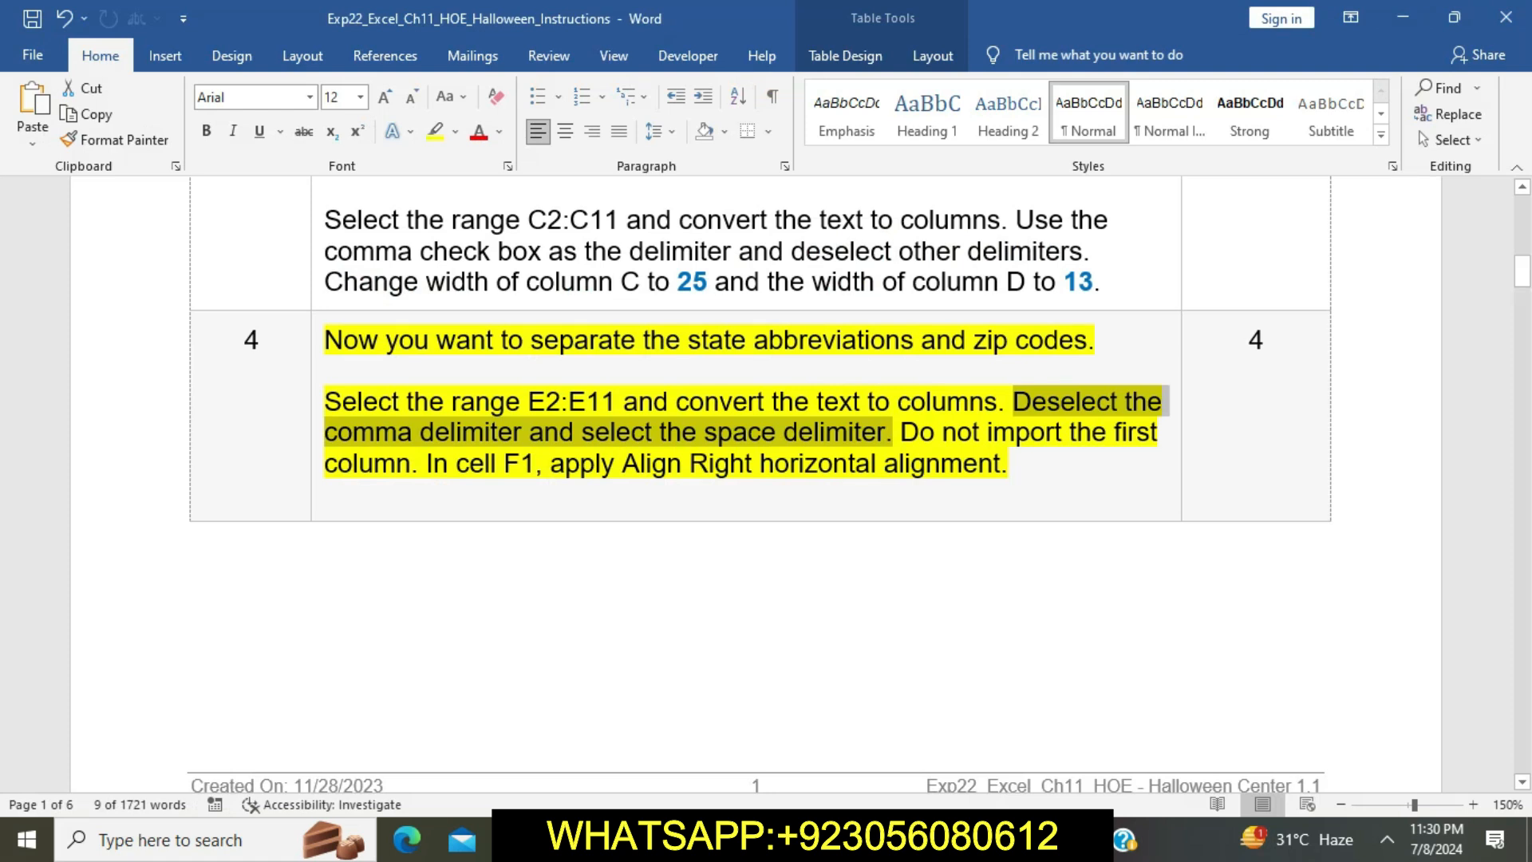
{"action": "left_click_drag", "start_coordinate": [900, 434], "coordinate": [425, 465]}
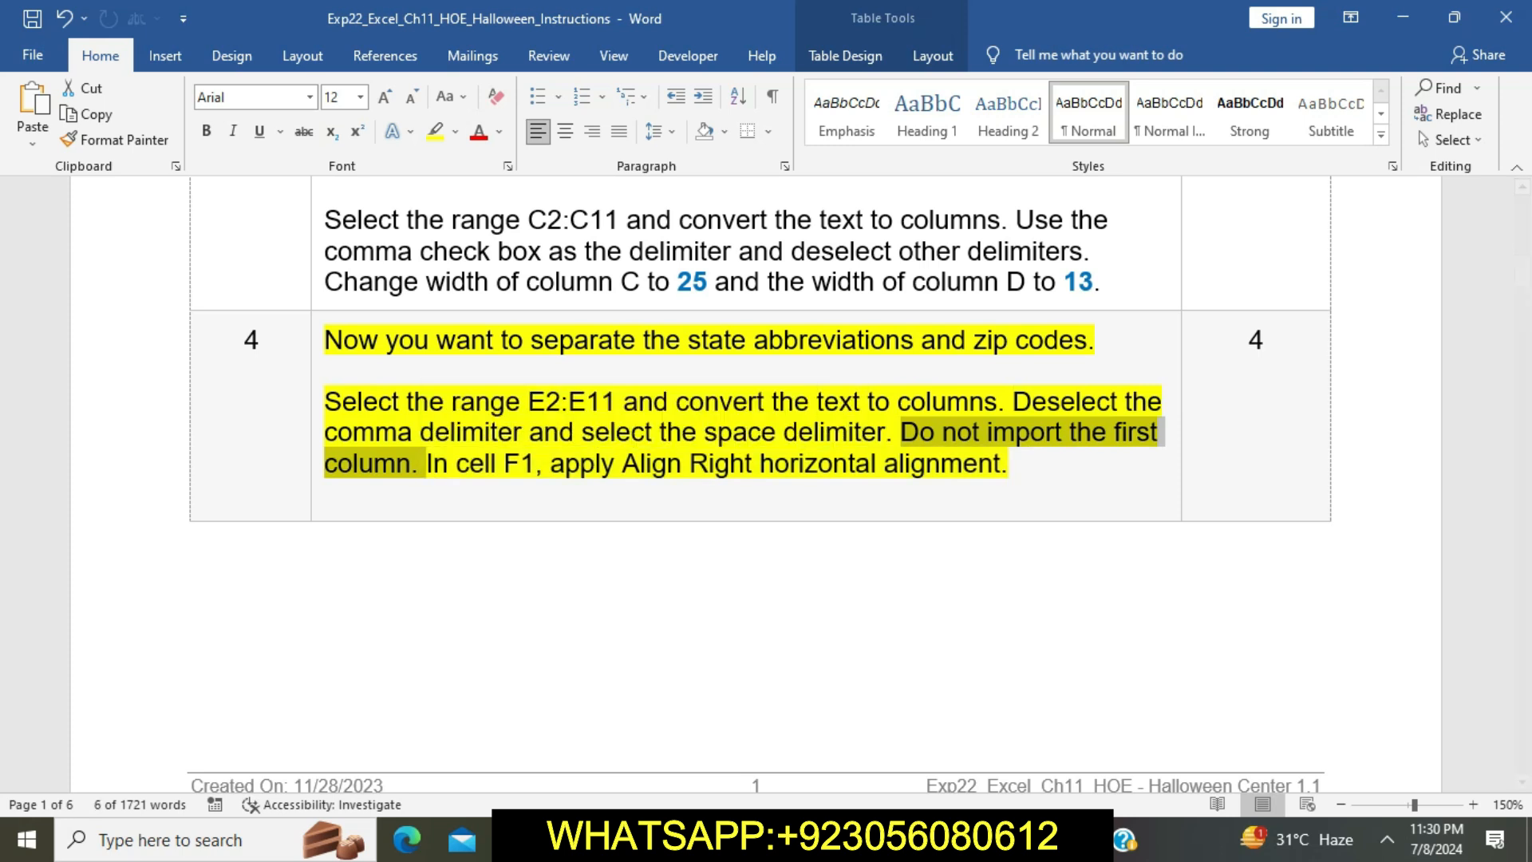
{"action": "key", "text": "alt+Tab"}
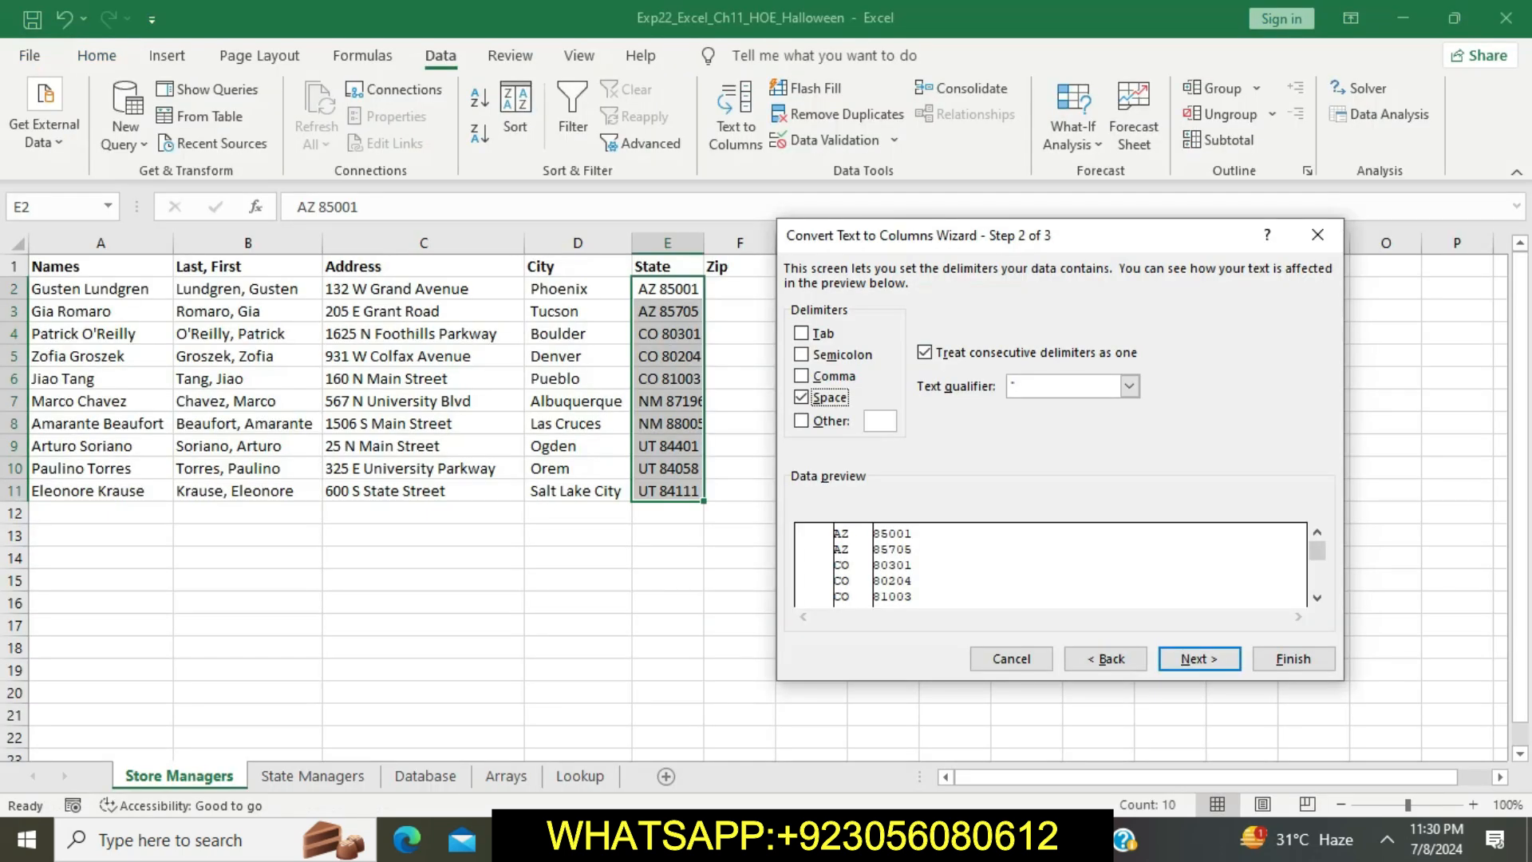
{"action": "left_click", "coordinate": [1199, 658]}
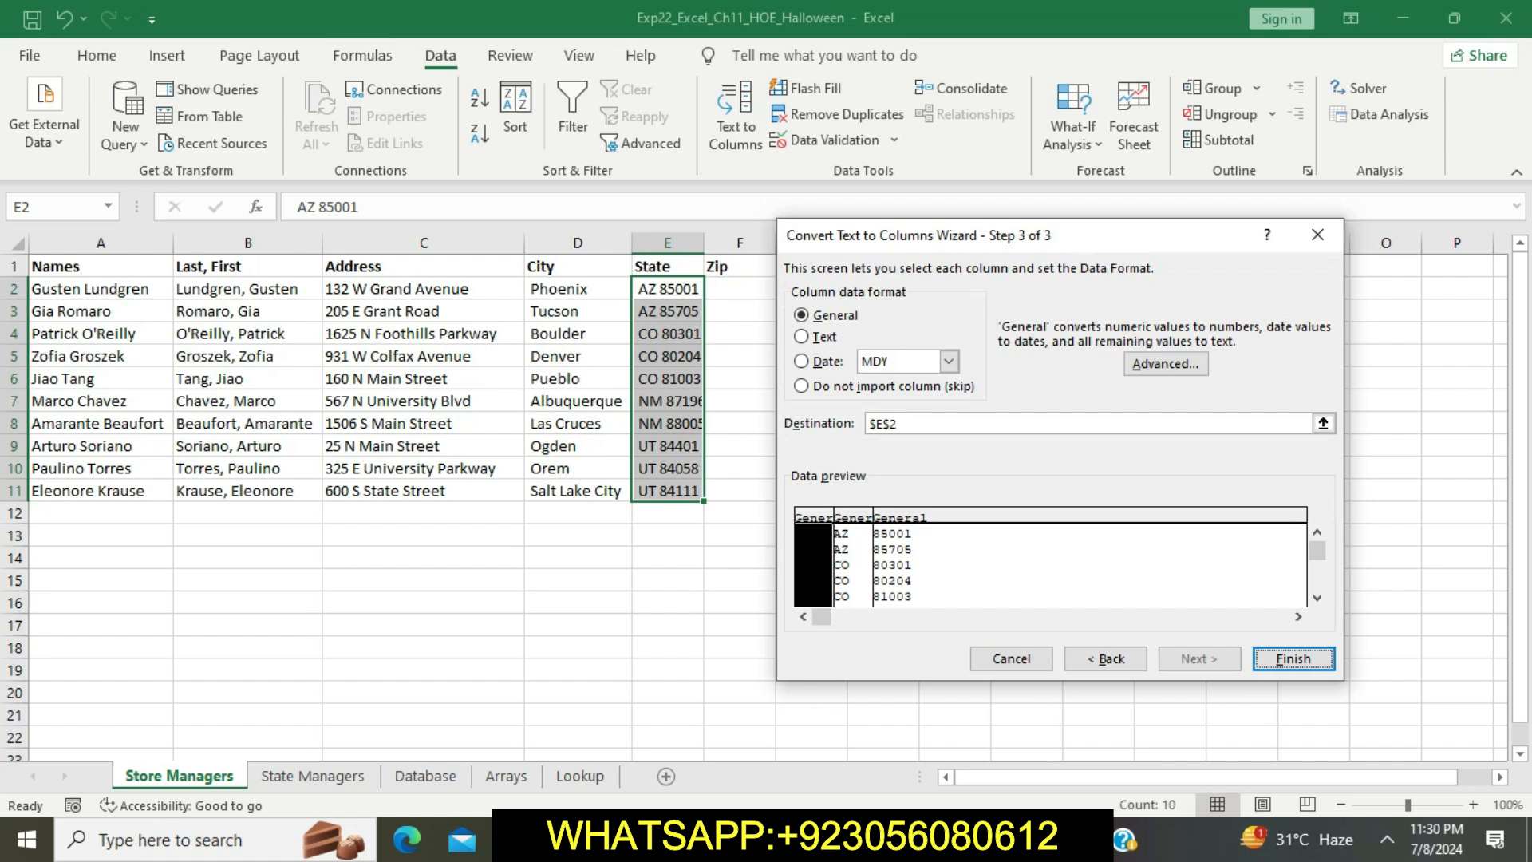
{"action": "left_click", "coordinate": [802, 386]}
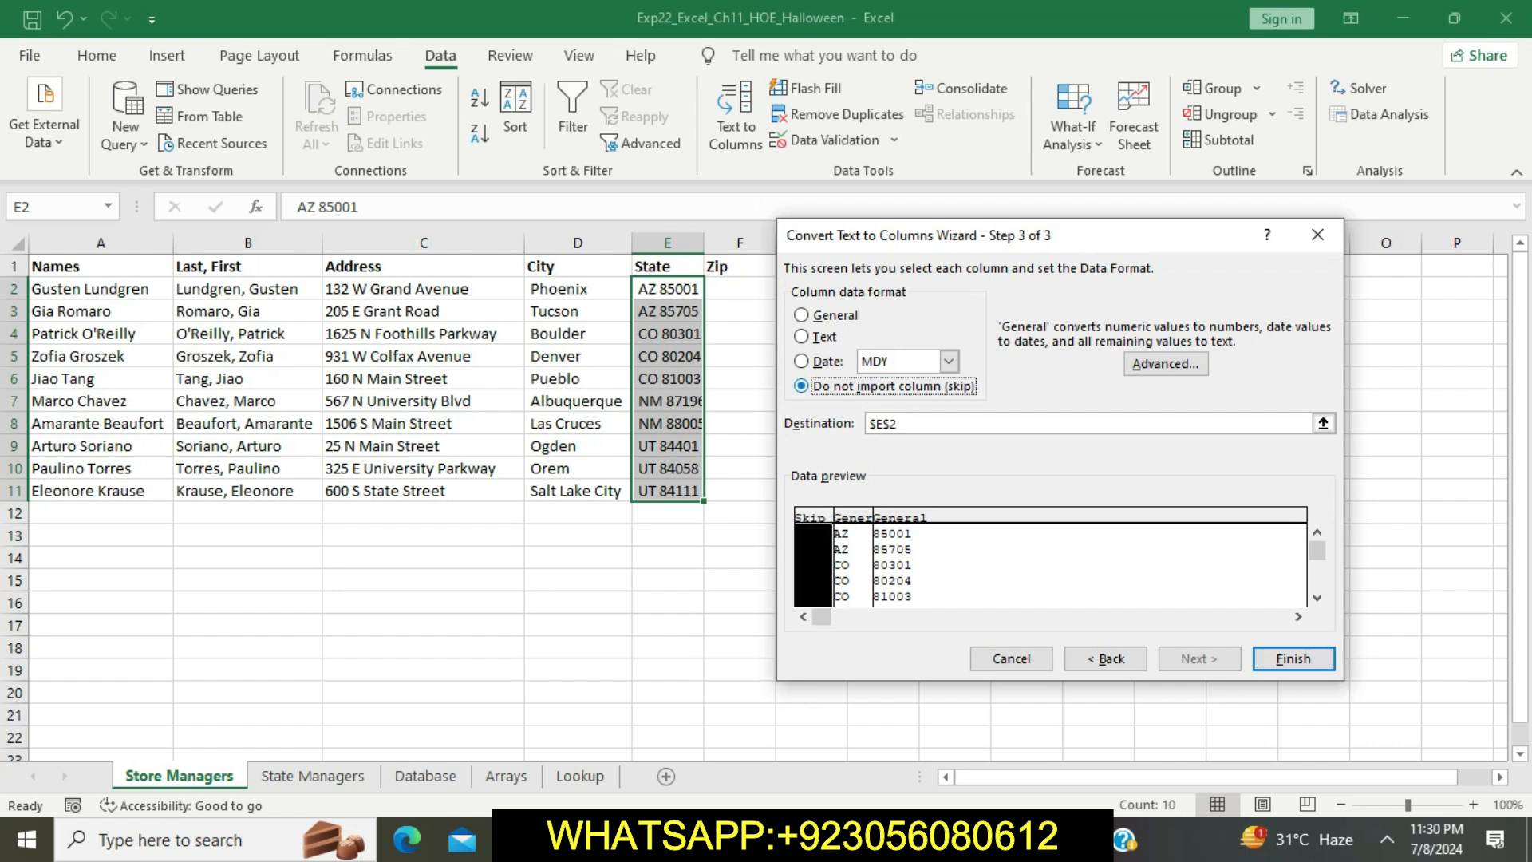
{"action": "left_click", "coordinate": [1293, 658]}
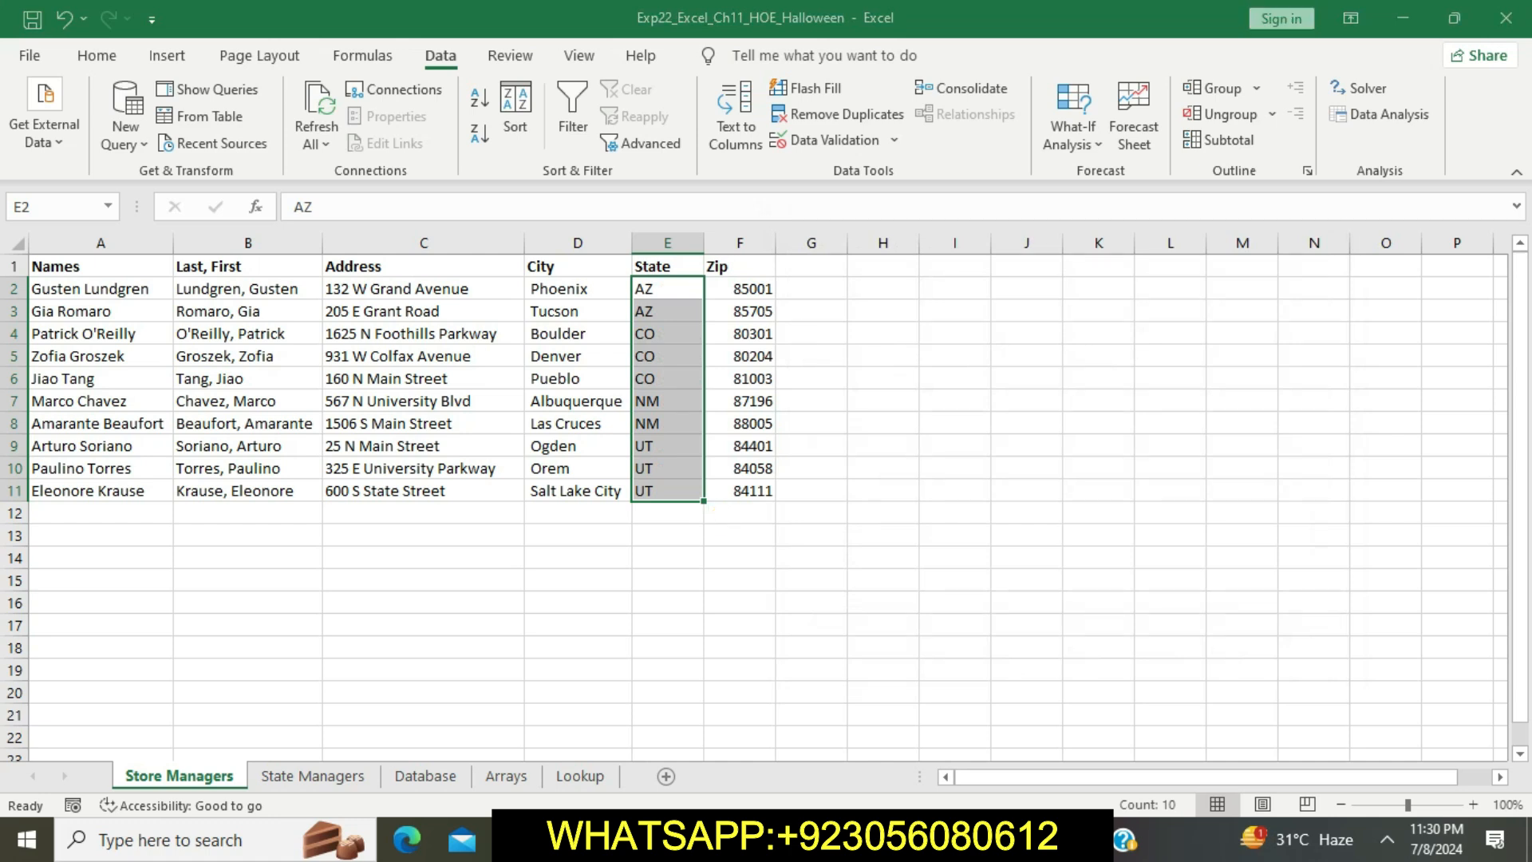
Check the horizontal alignment instruction in Word, then apply Align Right to cell F2 in Excel.
{"action": "key", "text": "alt+Tab"}
{"action": "left_click_drag", "start_coordinate": [428, 462], "coordinate": [1000, 463]}
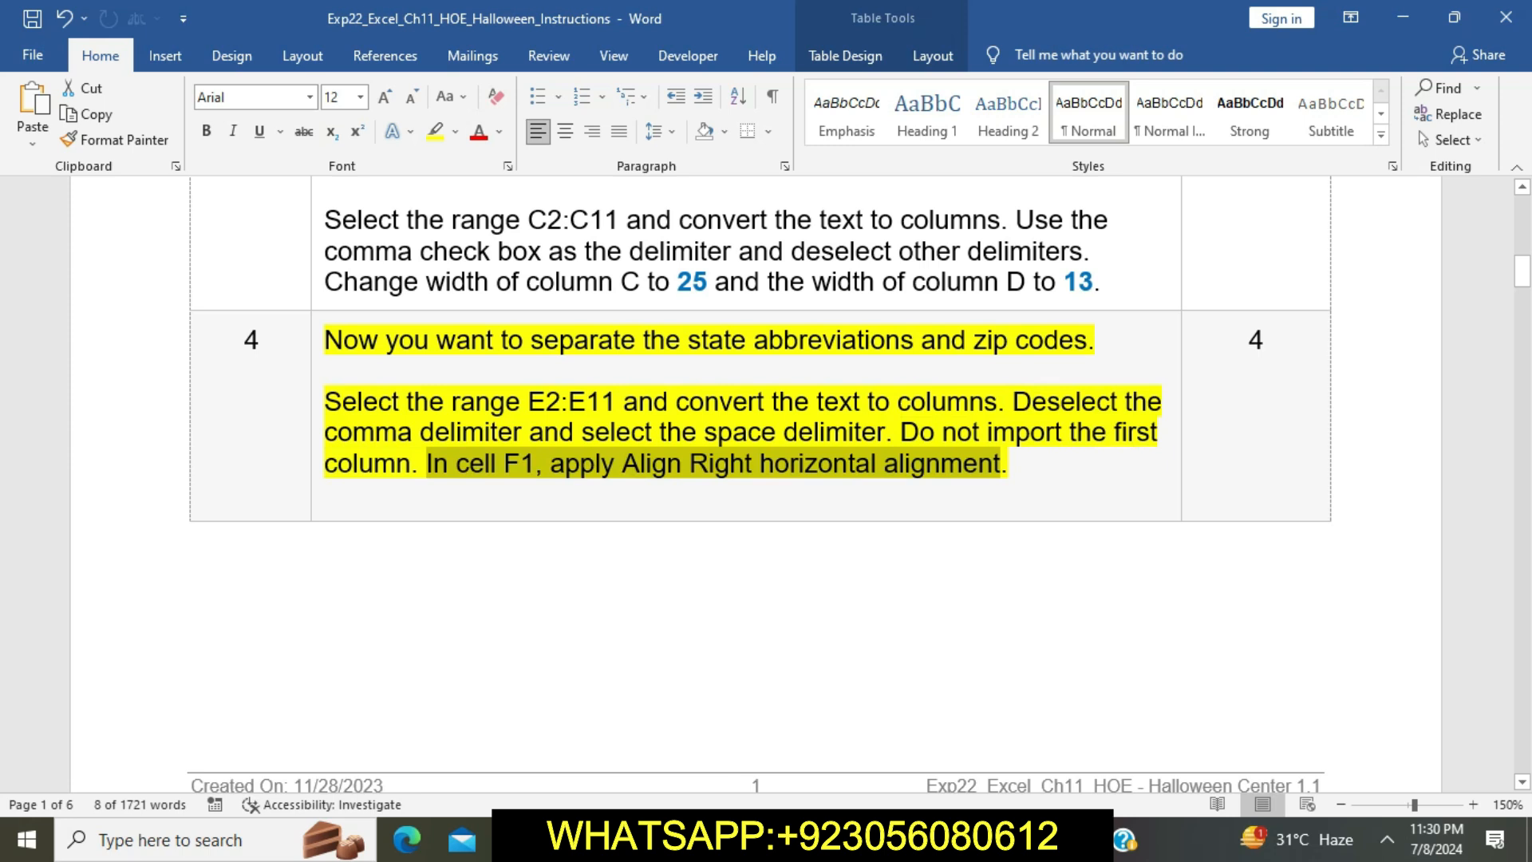
{"action": "key", "text": "alt+Tab"}
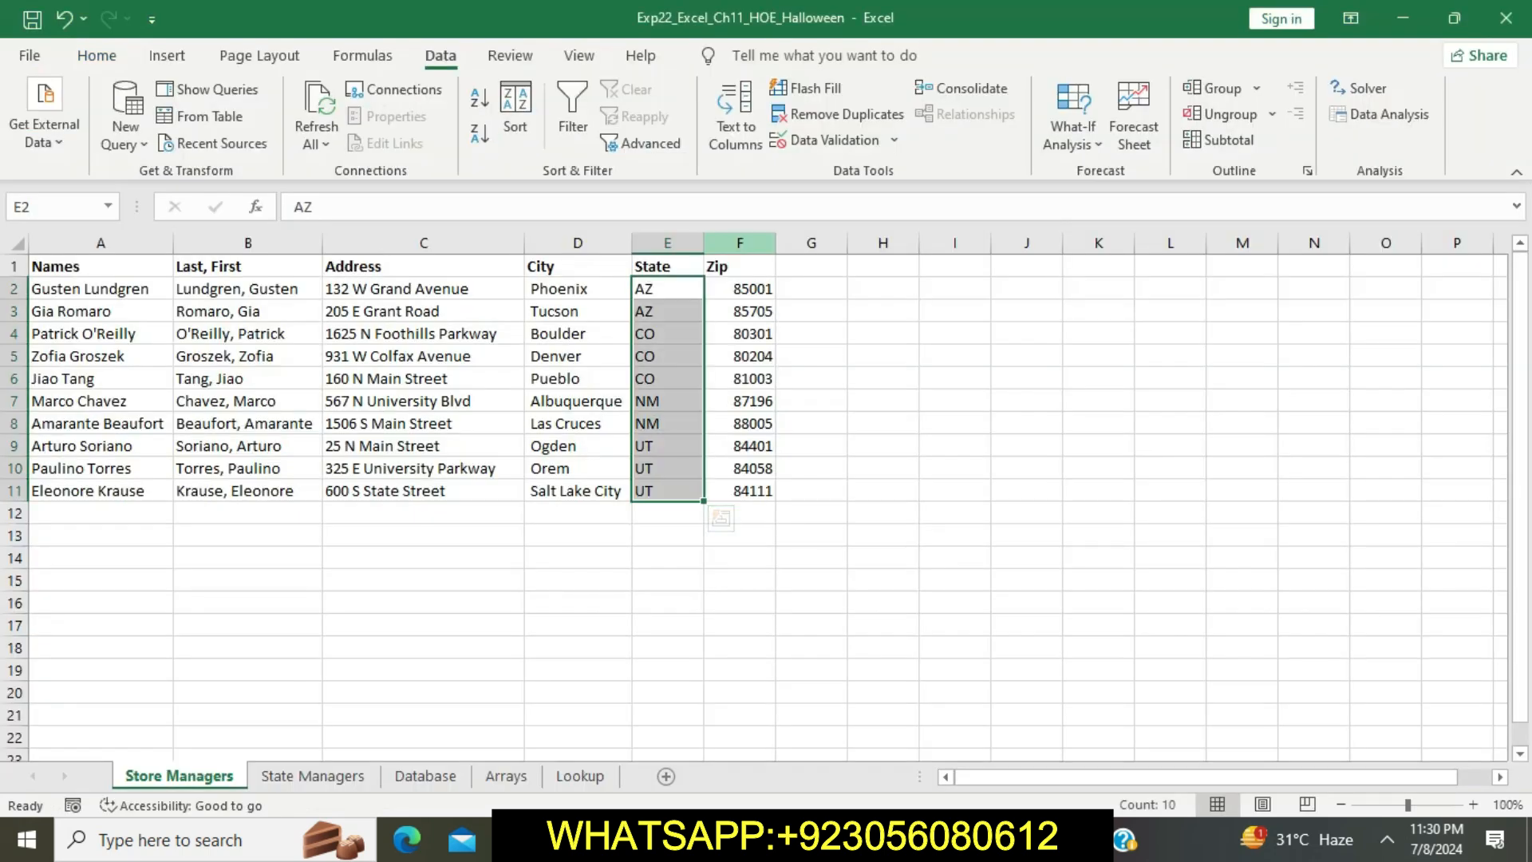
{"action": "left_click", "coordinate": [740, 288]}
{"action": "left_click", "coordinate": [97, 55]}
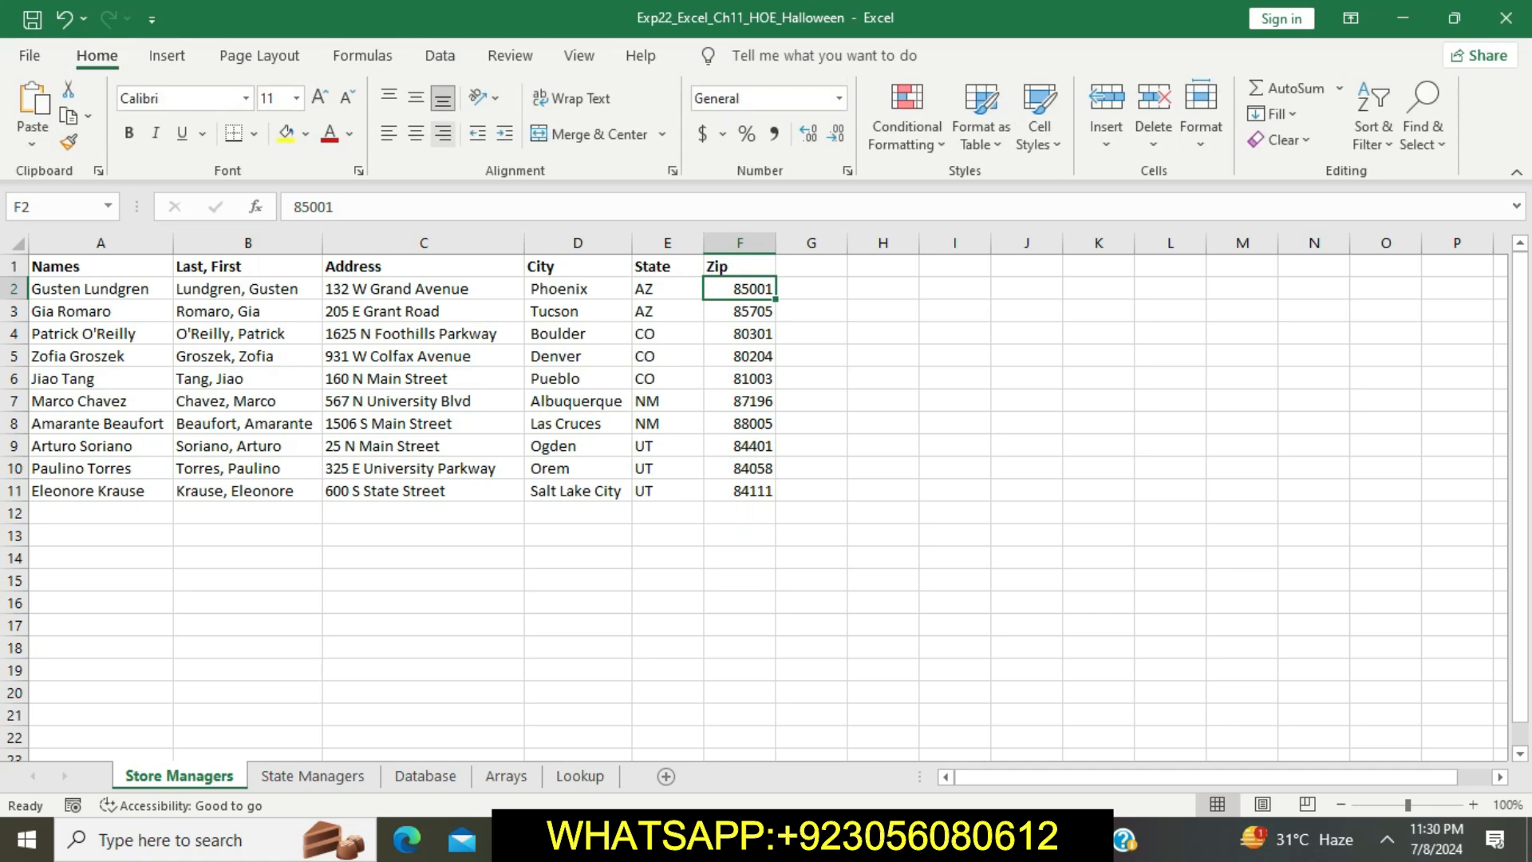
{"action": "left_click", "coordinate": [443, 134]}
{"action": "left_click", "coordinate": [667, 602]}
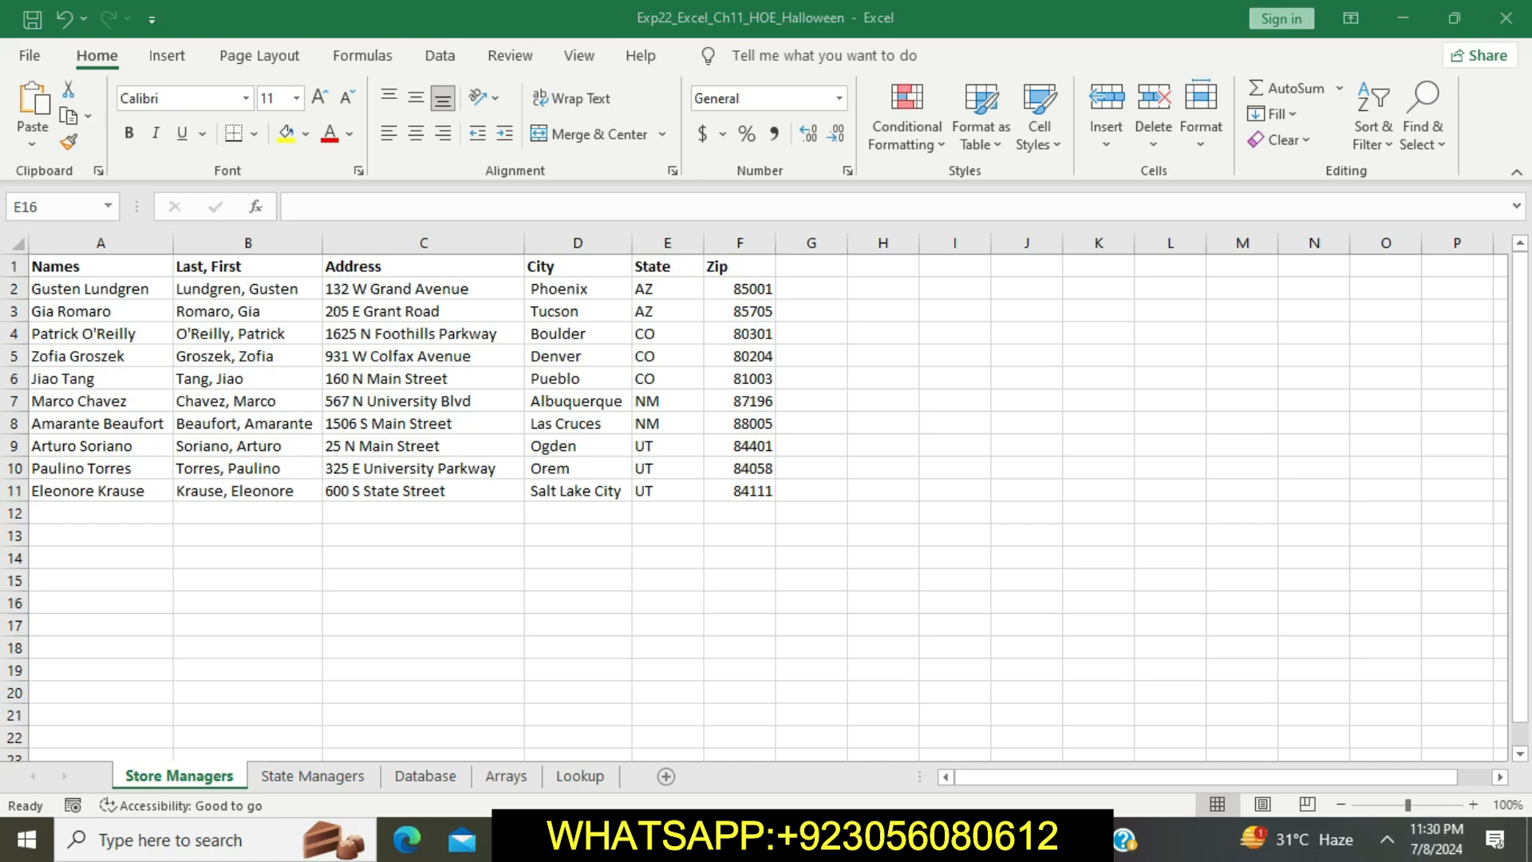
Switch to the Word instructions, clear the highlight from step 4 and highlight the step 5 instructions in yellow.
{"action": "key", "text": "alt+Tab"}
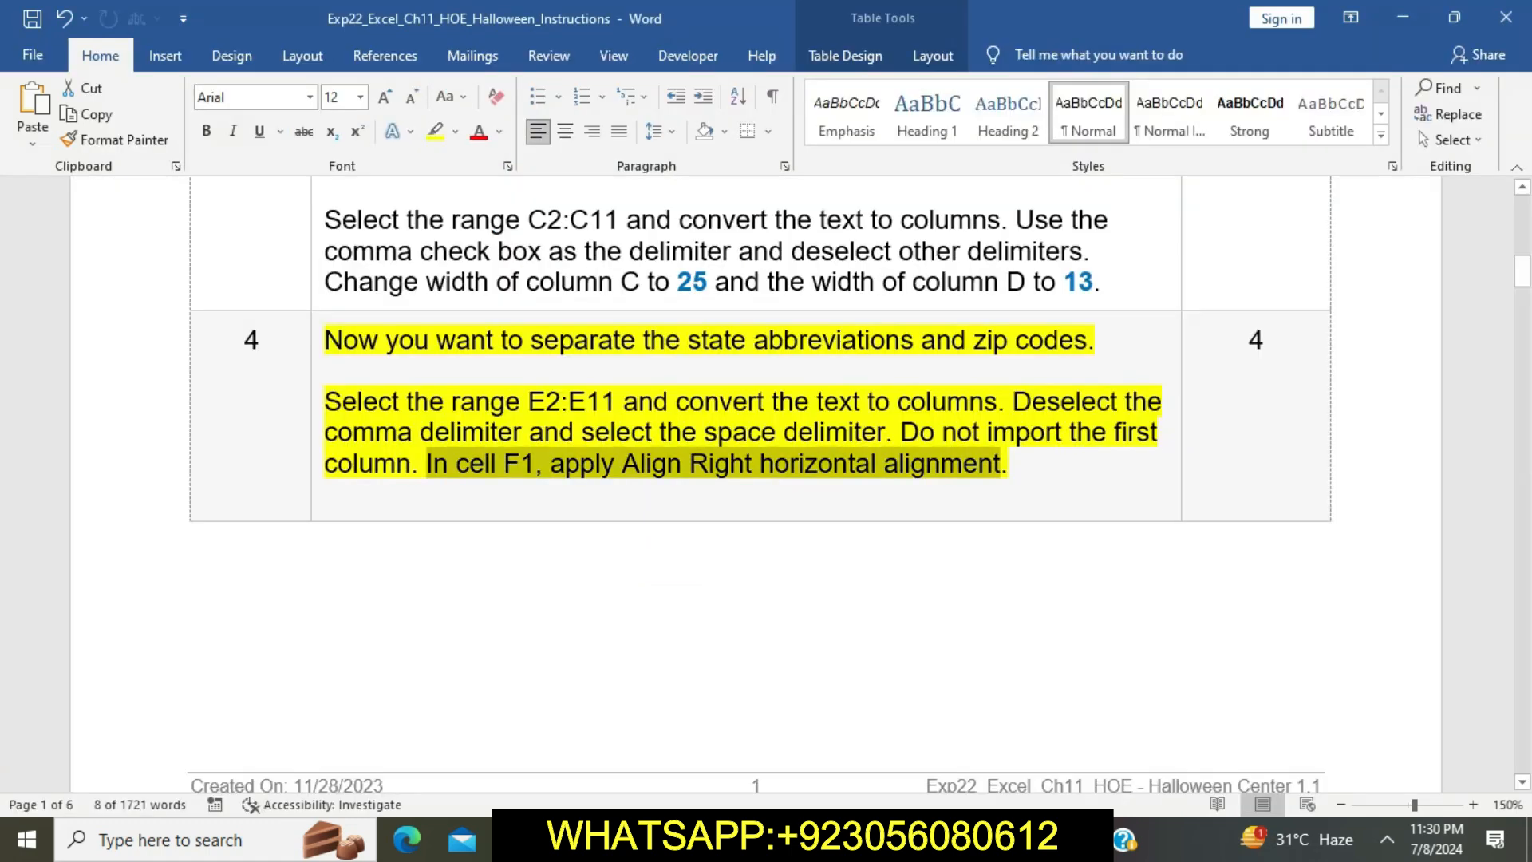
{"action": "left_click", "coordinate": [785, 433]}
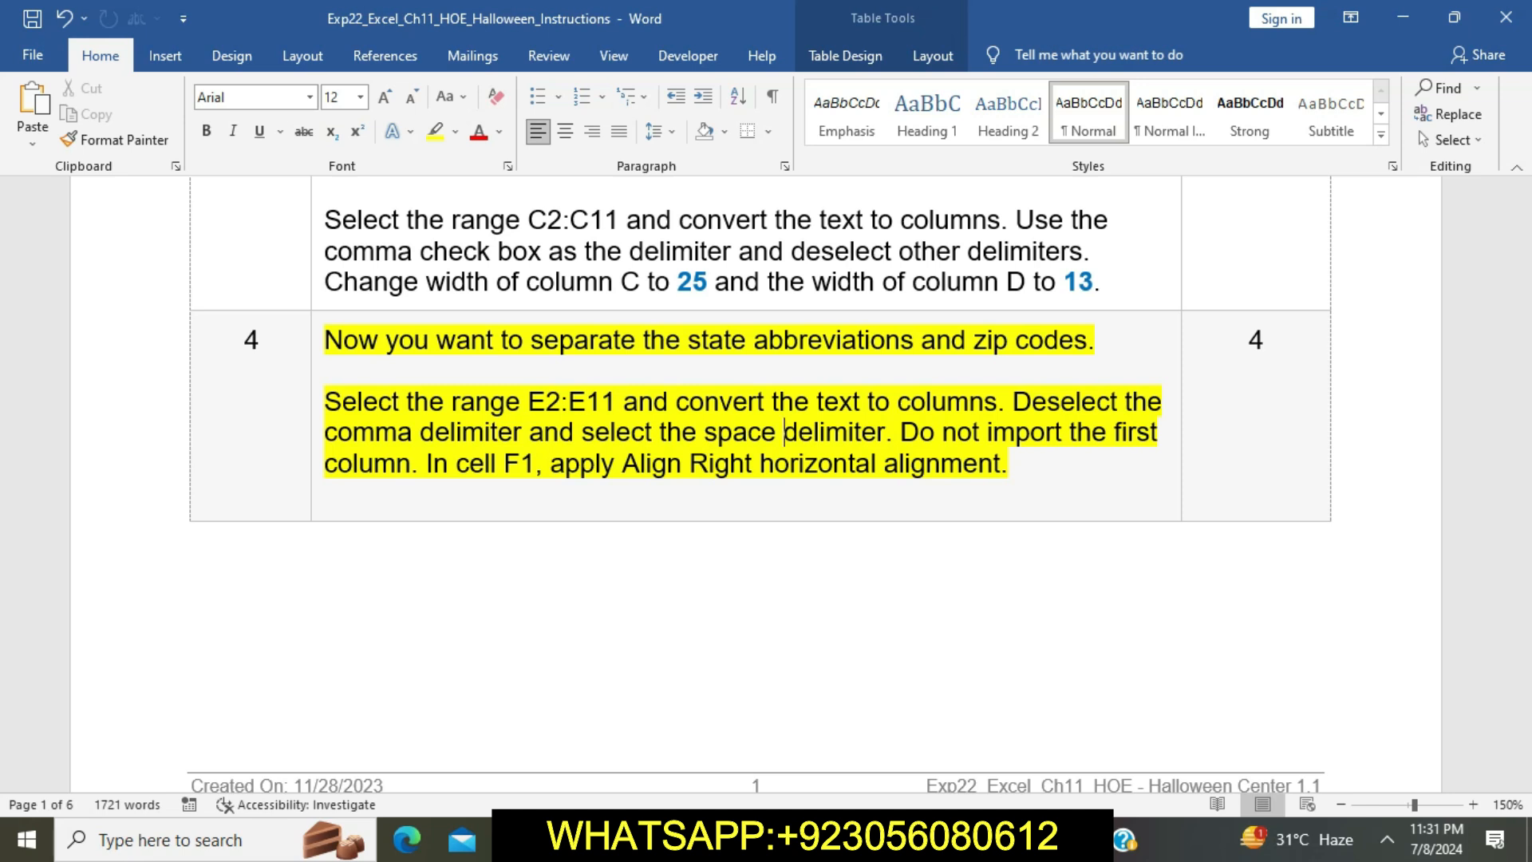
{"action": "left_click", "coordinate": [316, 343]}
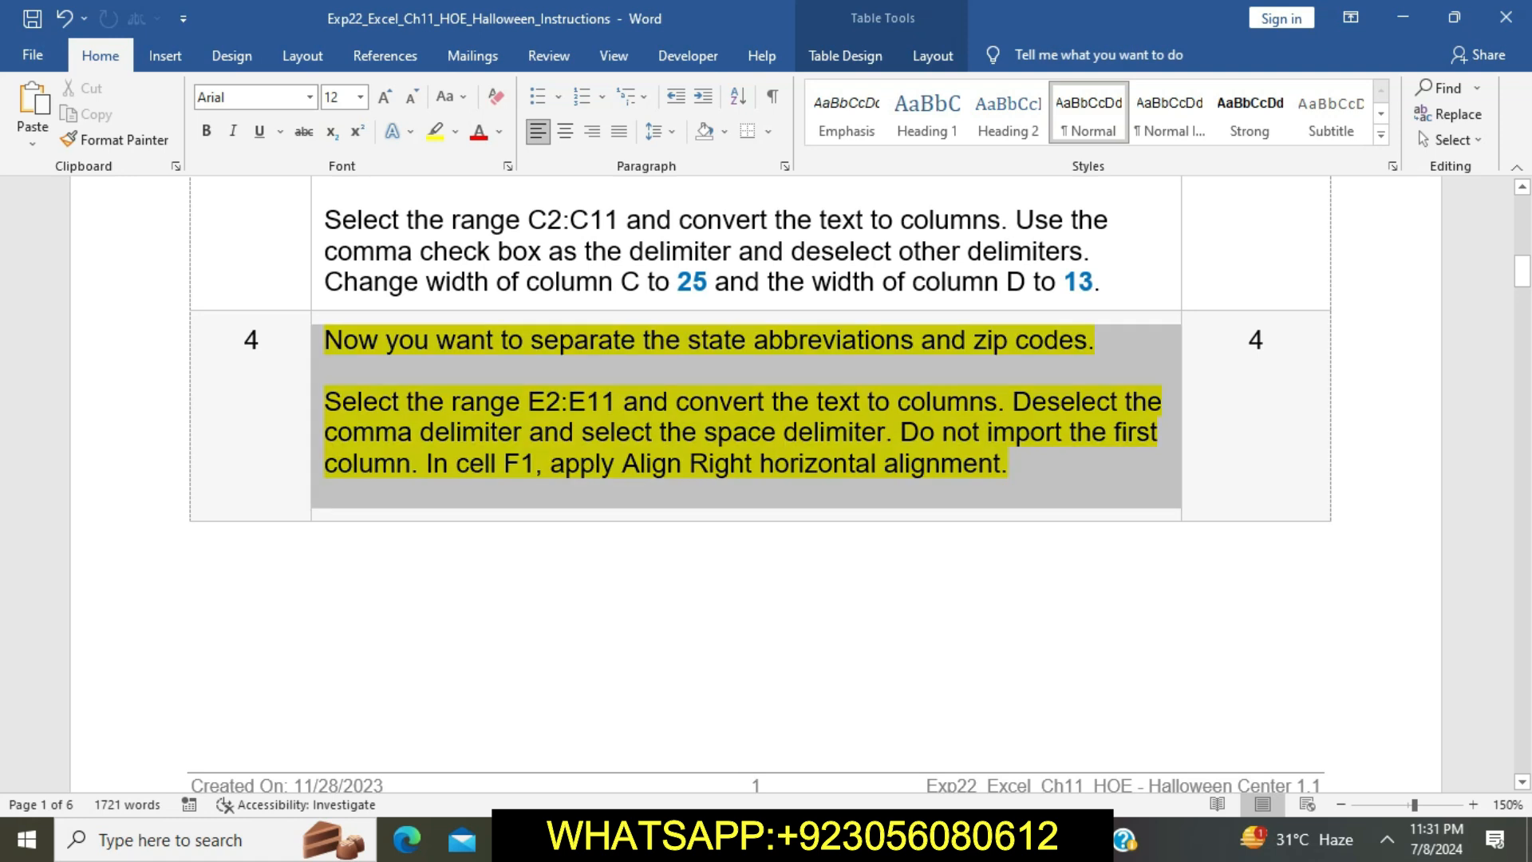
{"action": "left_click", "coordinate": [406, 307]}
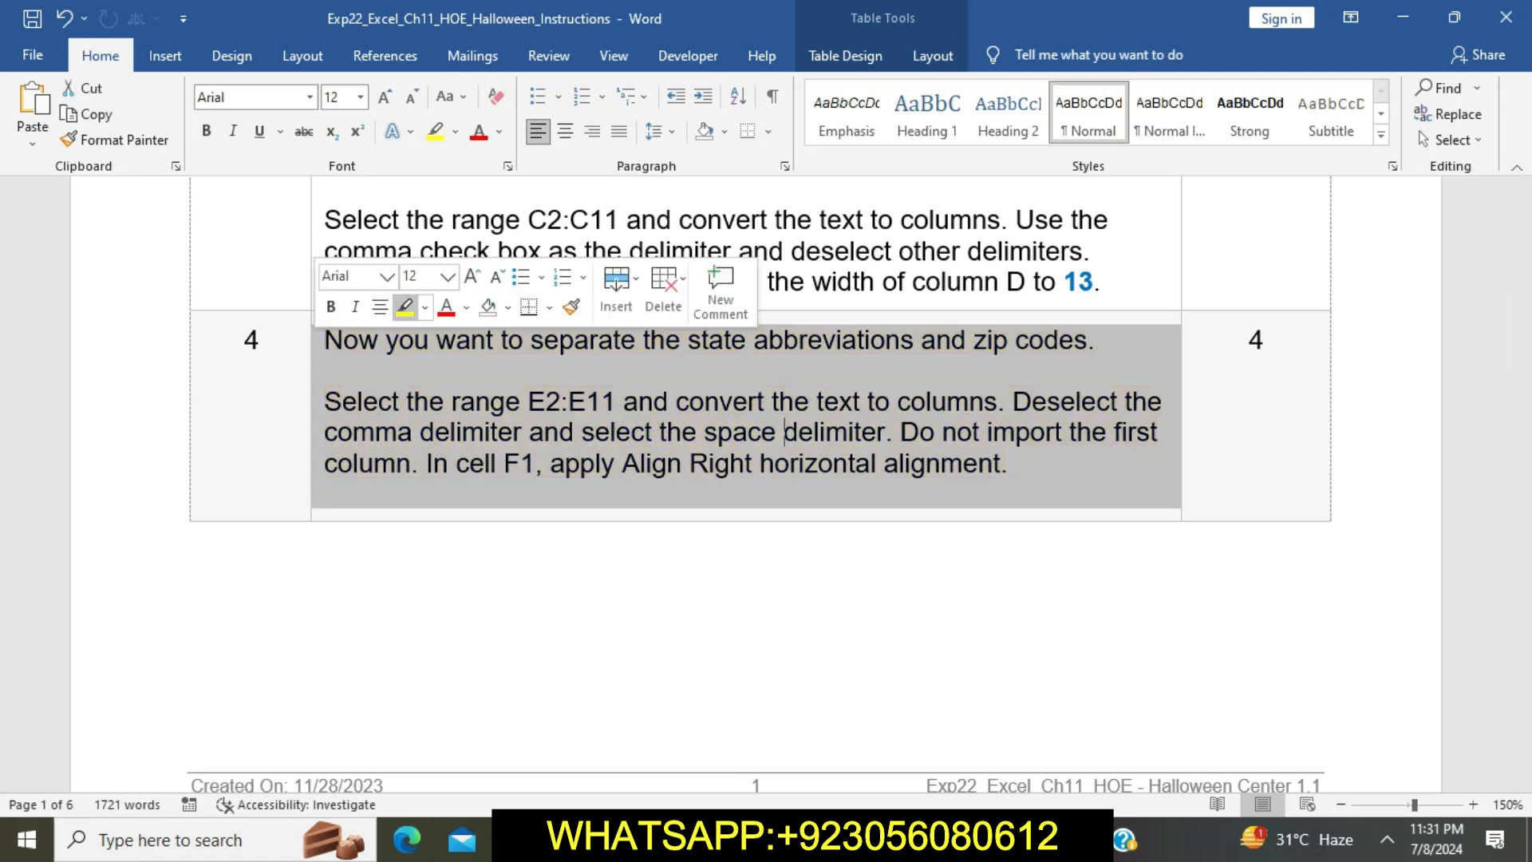
{"action": "left_click", "coordinate": [324, 493]}
{"action": "left_click", "coordinate": [512, 431]}
{"action": "scroll", "coordinate": [513, 432], "scroll_direction": "down", "scroll_amount": 5}
{"action": "scroll", "coordinate": [513, 431], "scroll_direction": "down", "scroll_amount": 5}
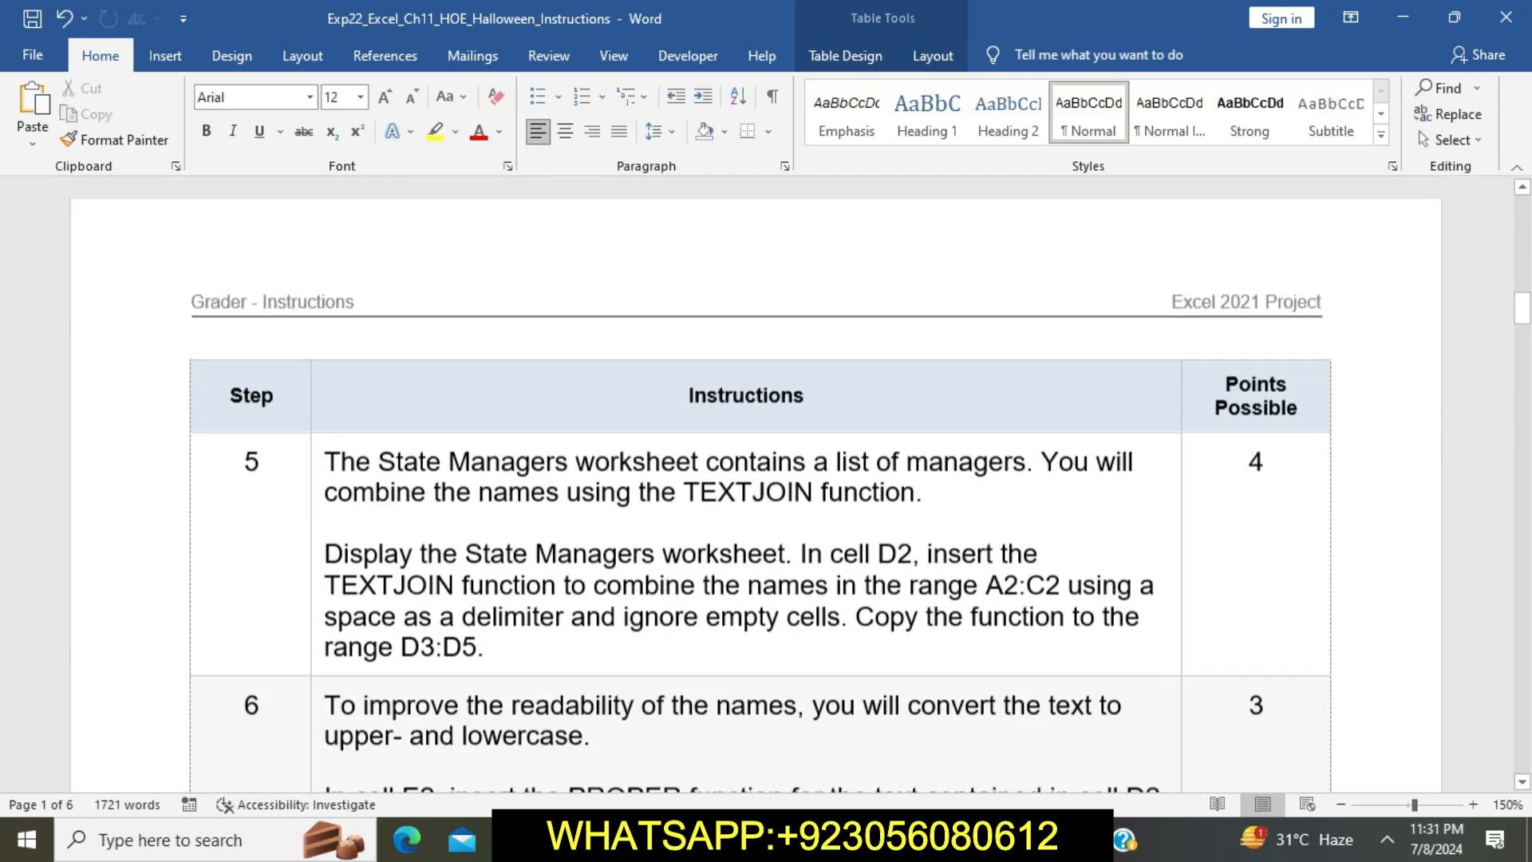
{"action": "left_click", "coordinate": [316, 391]}
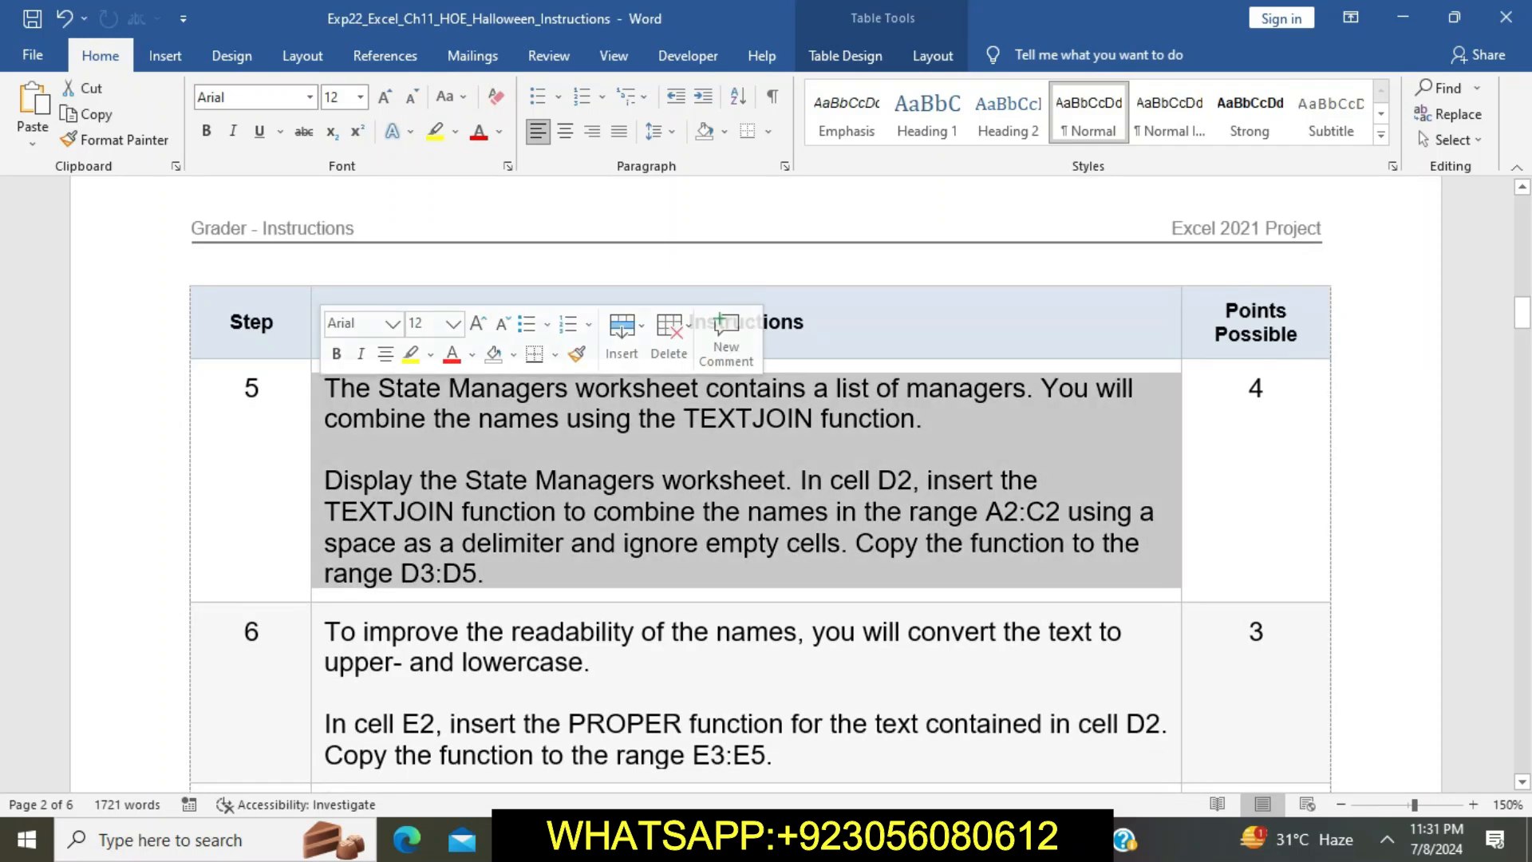
{"action": "left_click", "coordinate": [410, 353]}
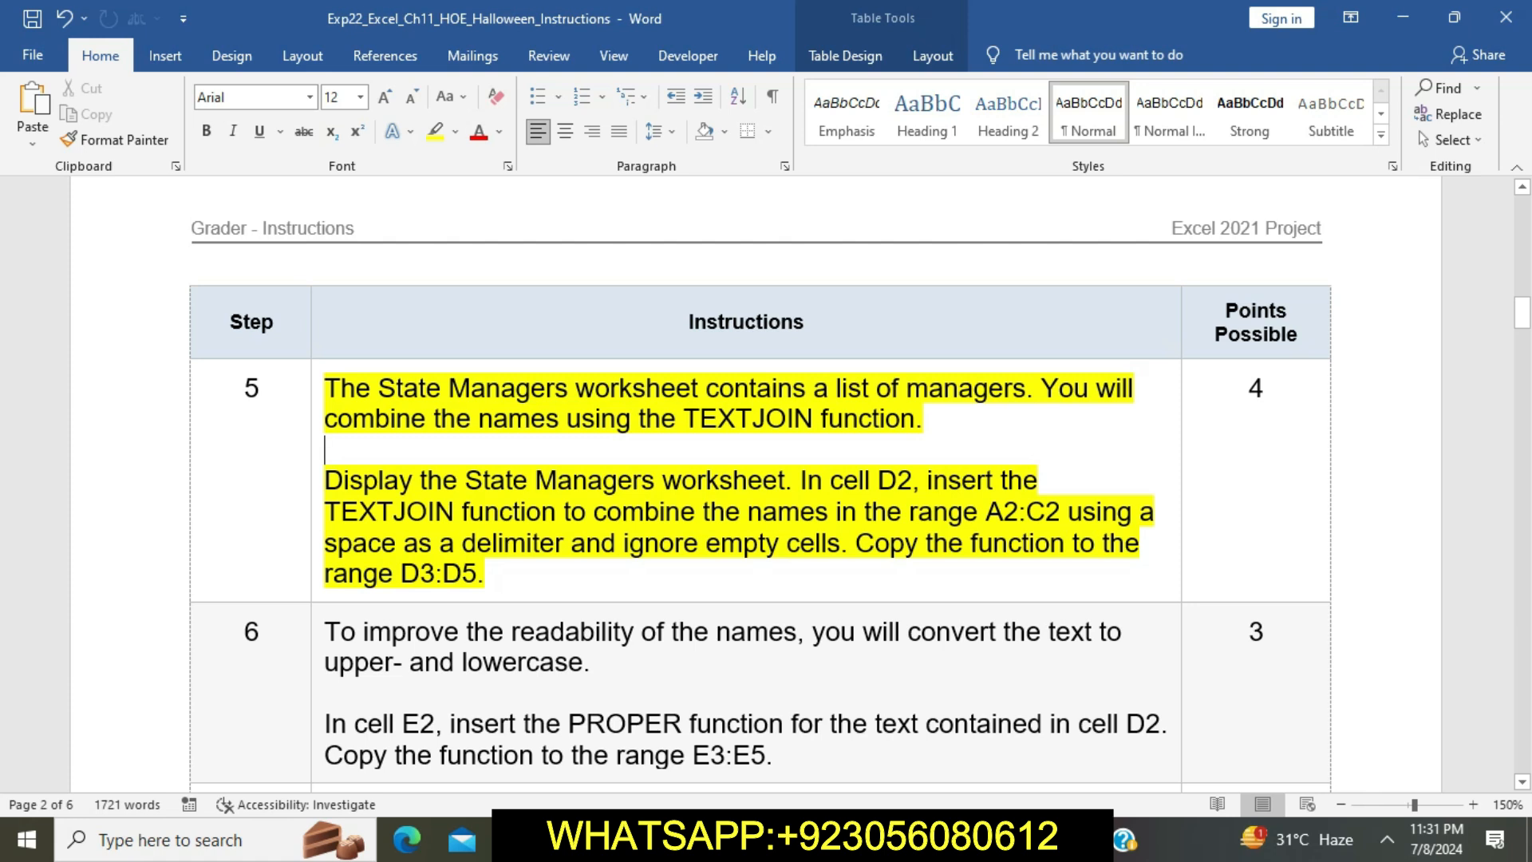
Check the worksheet instruction in Word, then display the State Managers worksheet in Excel.
{"action": "left_click_drag", "start_coordinate": [325, 480], "coordinate": [785, 480]}
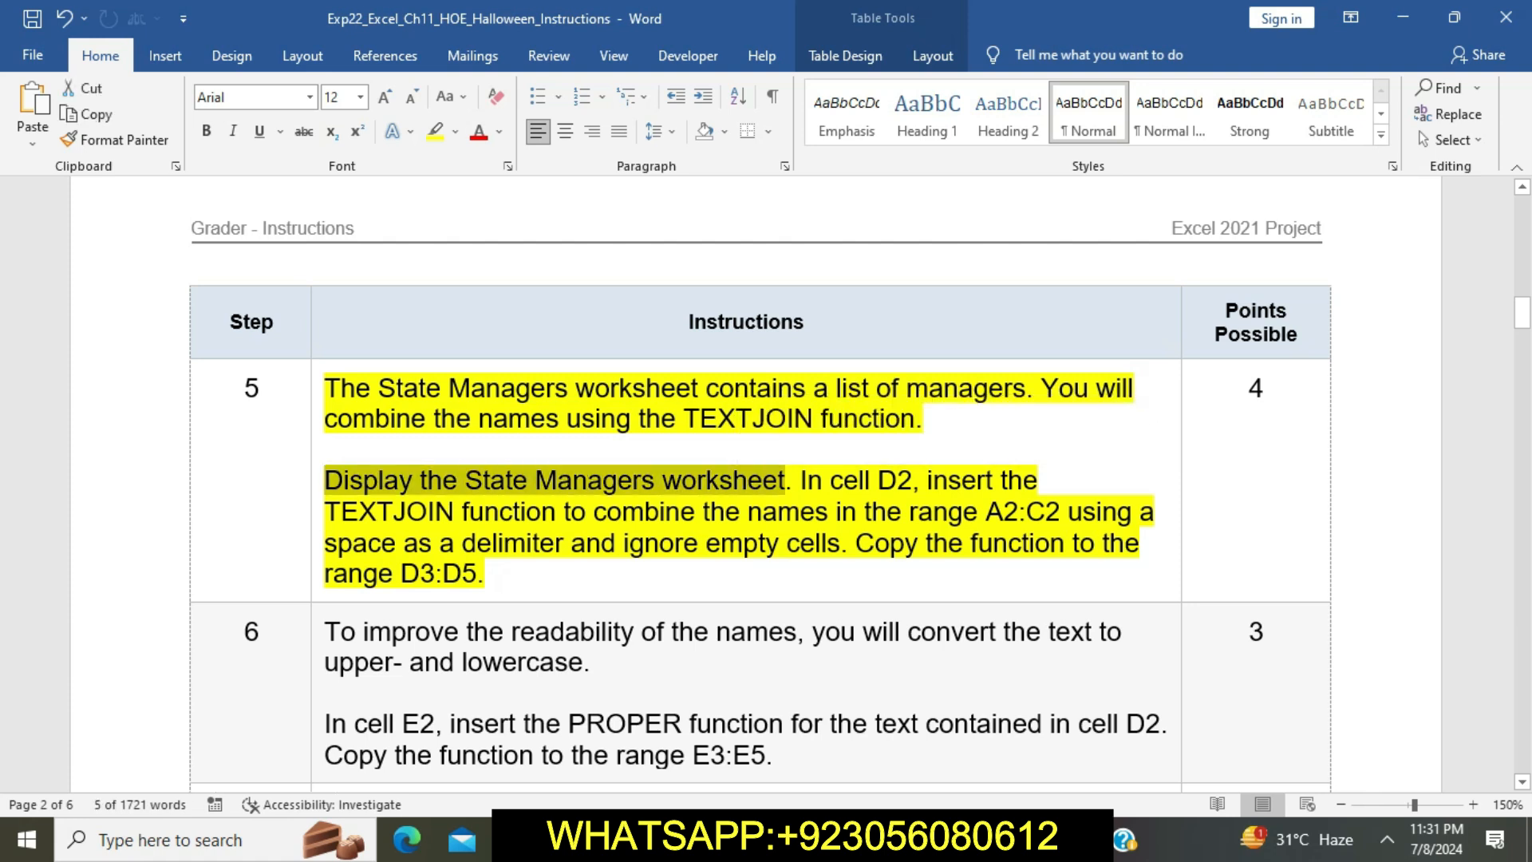
{"action": "key", "text": "alt+Tab"}
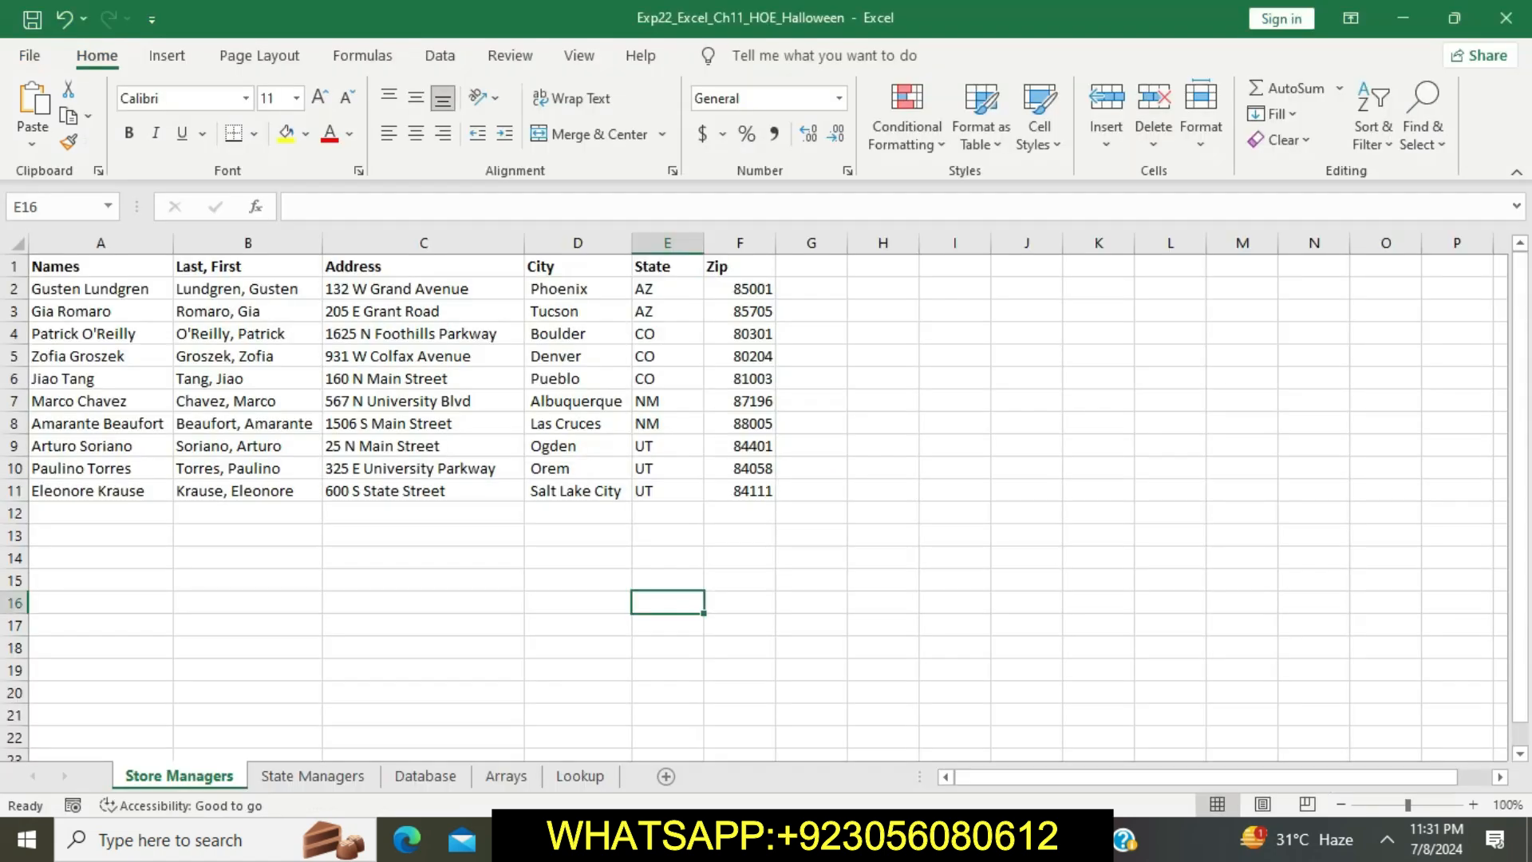
{"action": "left_click", "coordinate": [313, 776]}
Check the TEXTJOIN instruction in Word, enter =TEXTJOIN(" ",TRUE,A2:C2) in cell D2 in Excel, and return to the Word instructions.
{"action": "key", "text": "alt+Tab"}
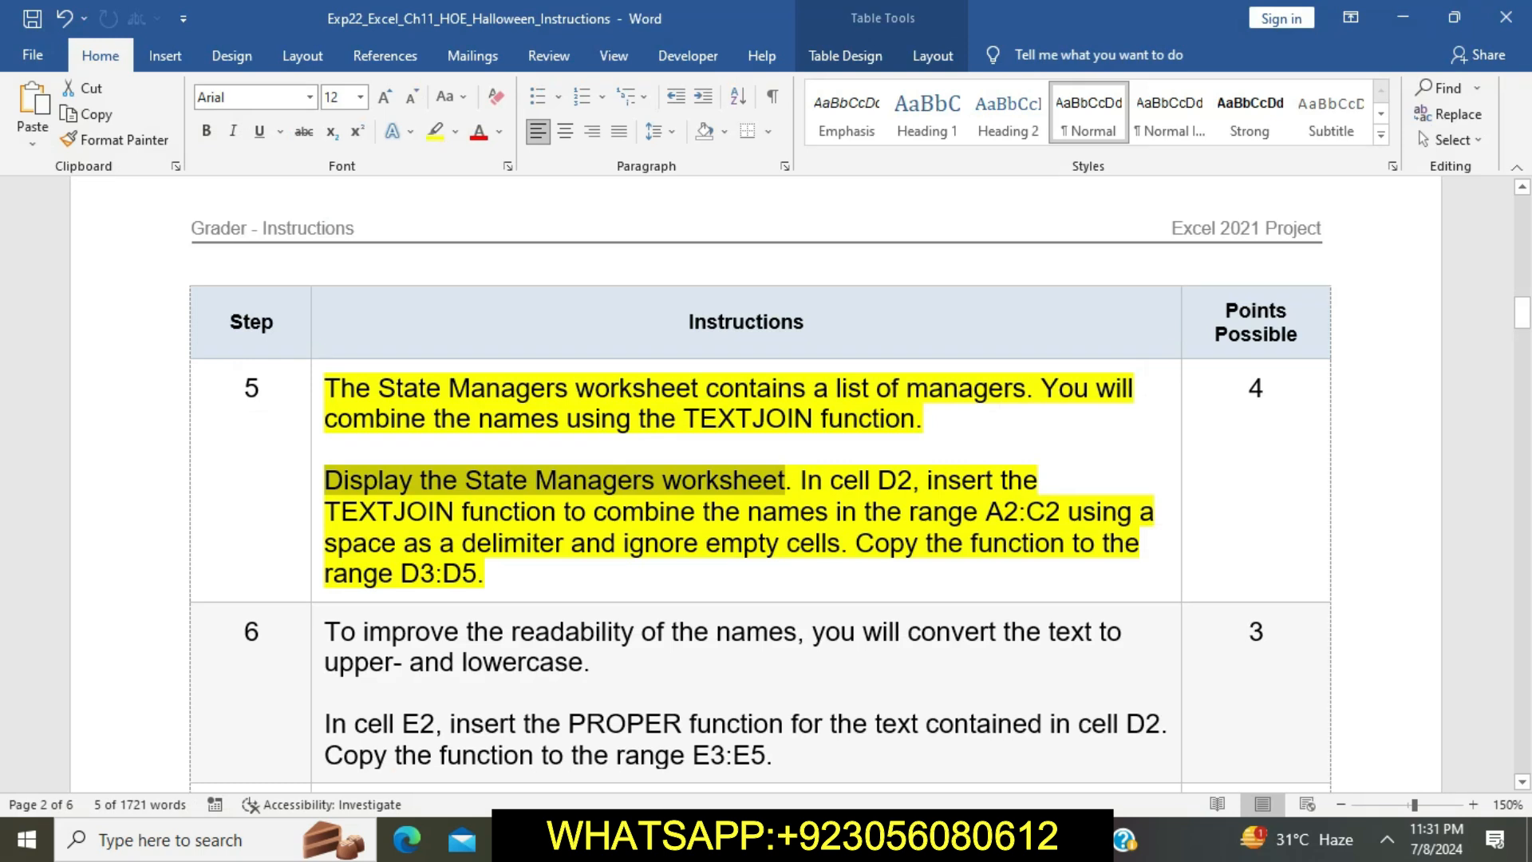
{"action": "left_click_drag", "start_coordinate": [801, 479], "coordinate": [855, 542]}
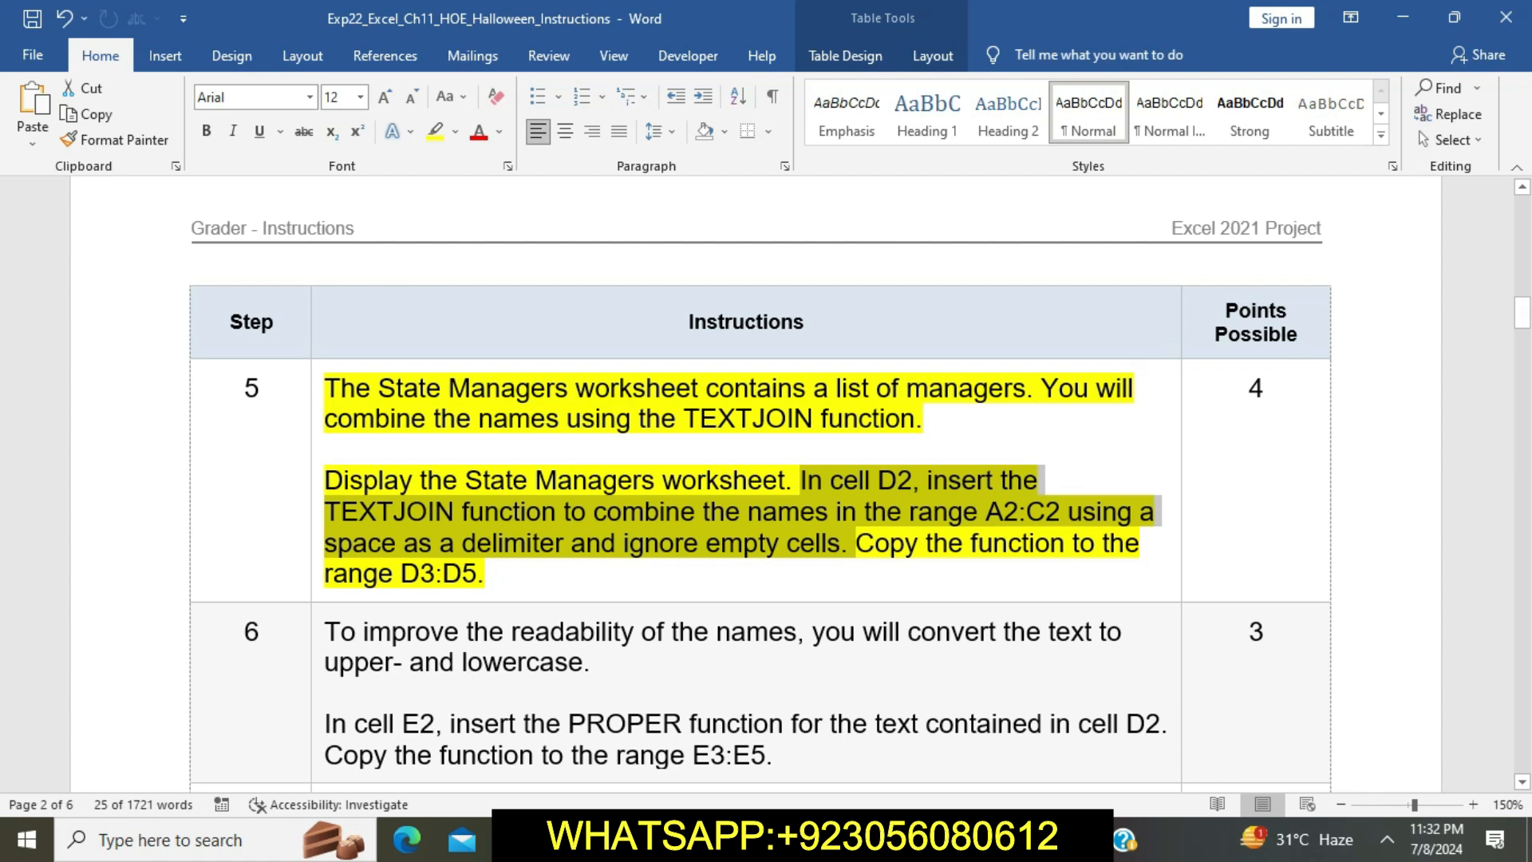
{"action": "key", "text": "alt+Tab"}
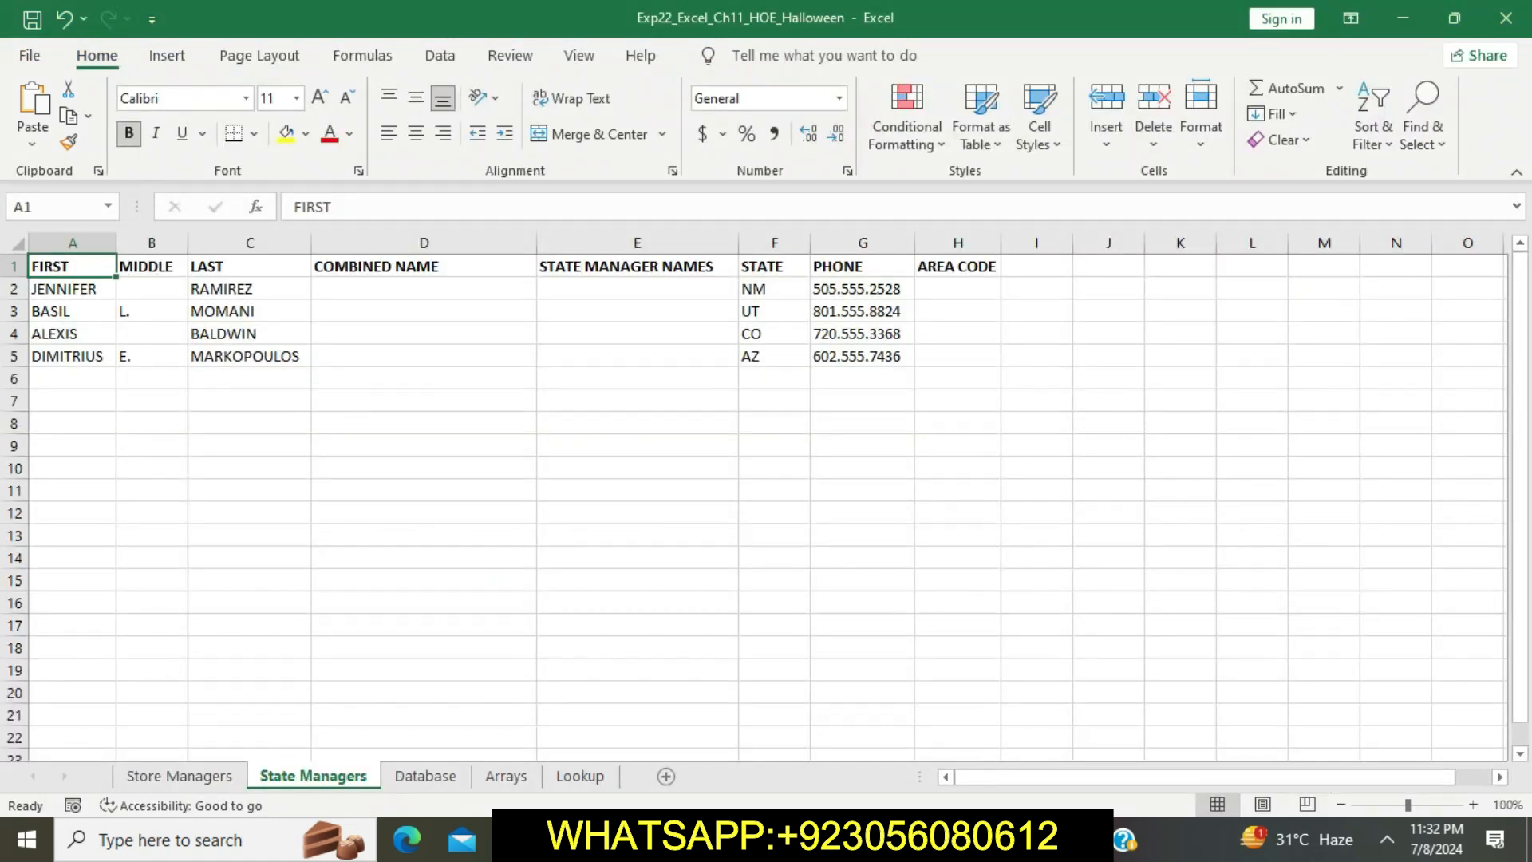
{"action": "left_click", "coordinate": [424, 289]}
{"action": "type", "text": "="}
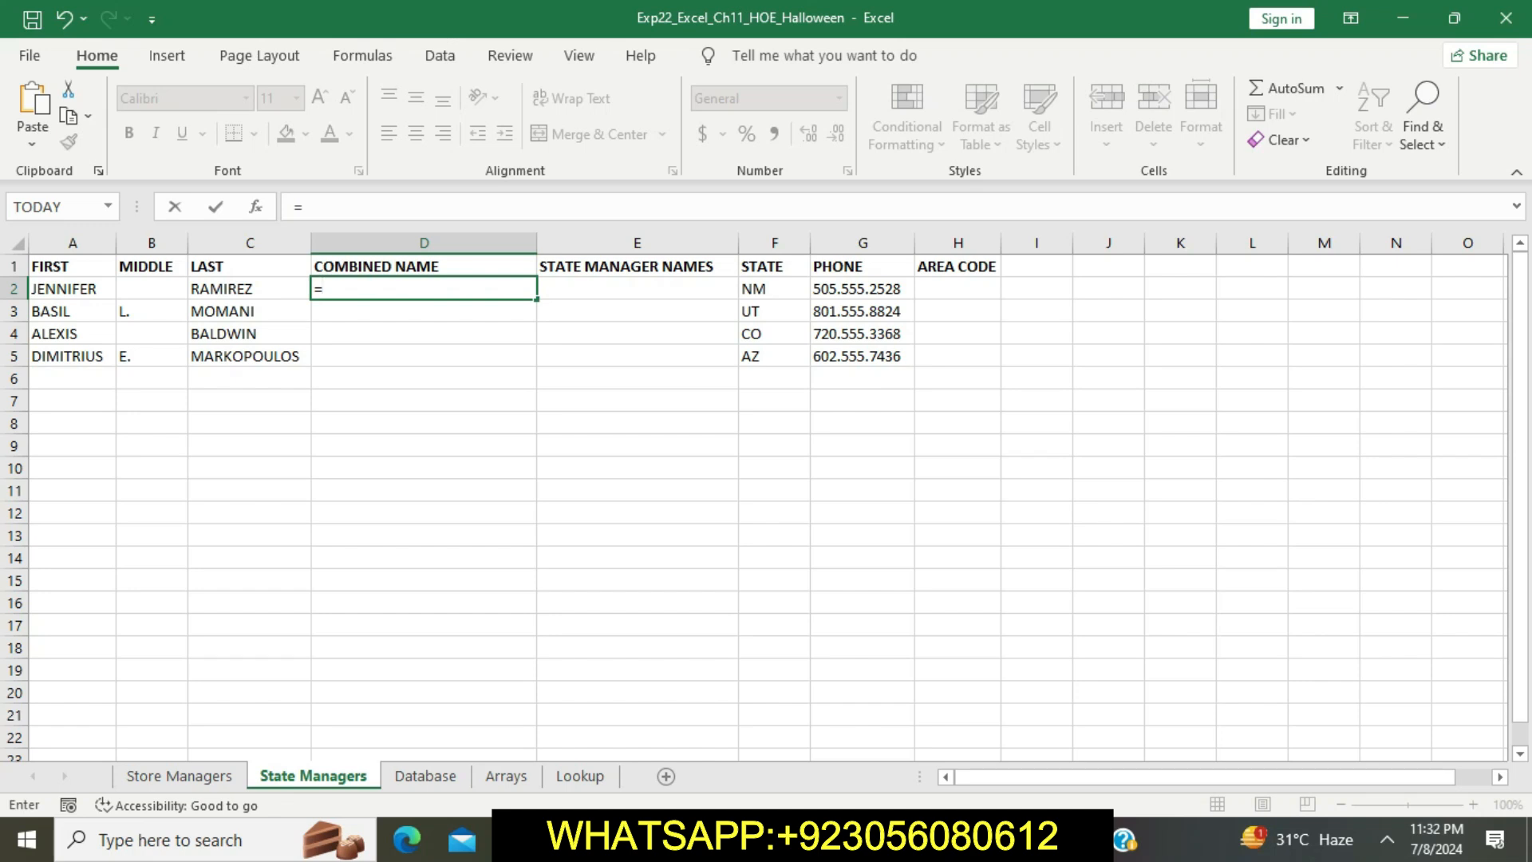
{"action": "type", "text": "TEX"}
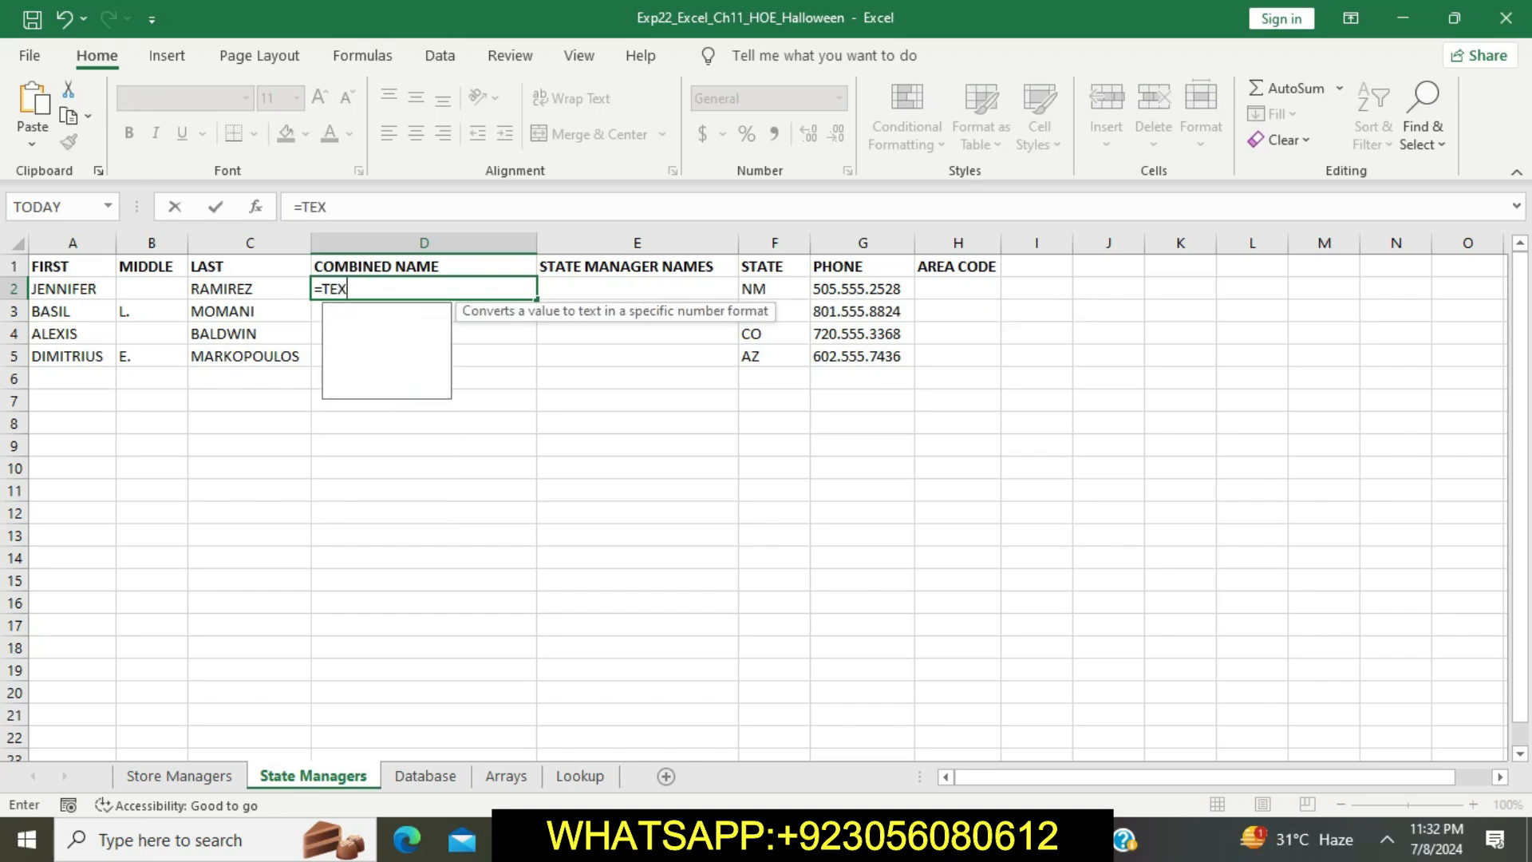
{"action": "type", "text": "TJOIN"}
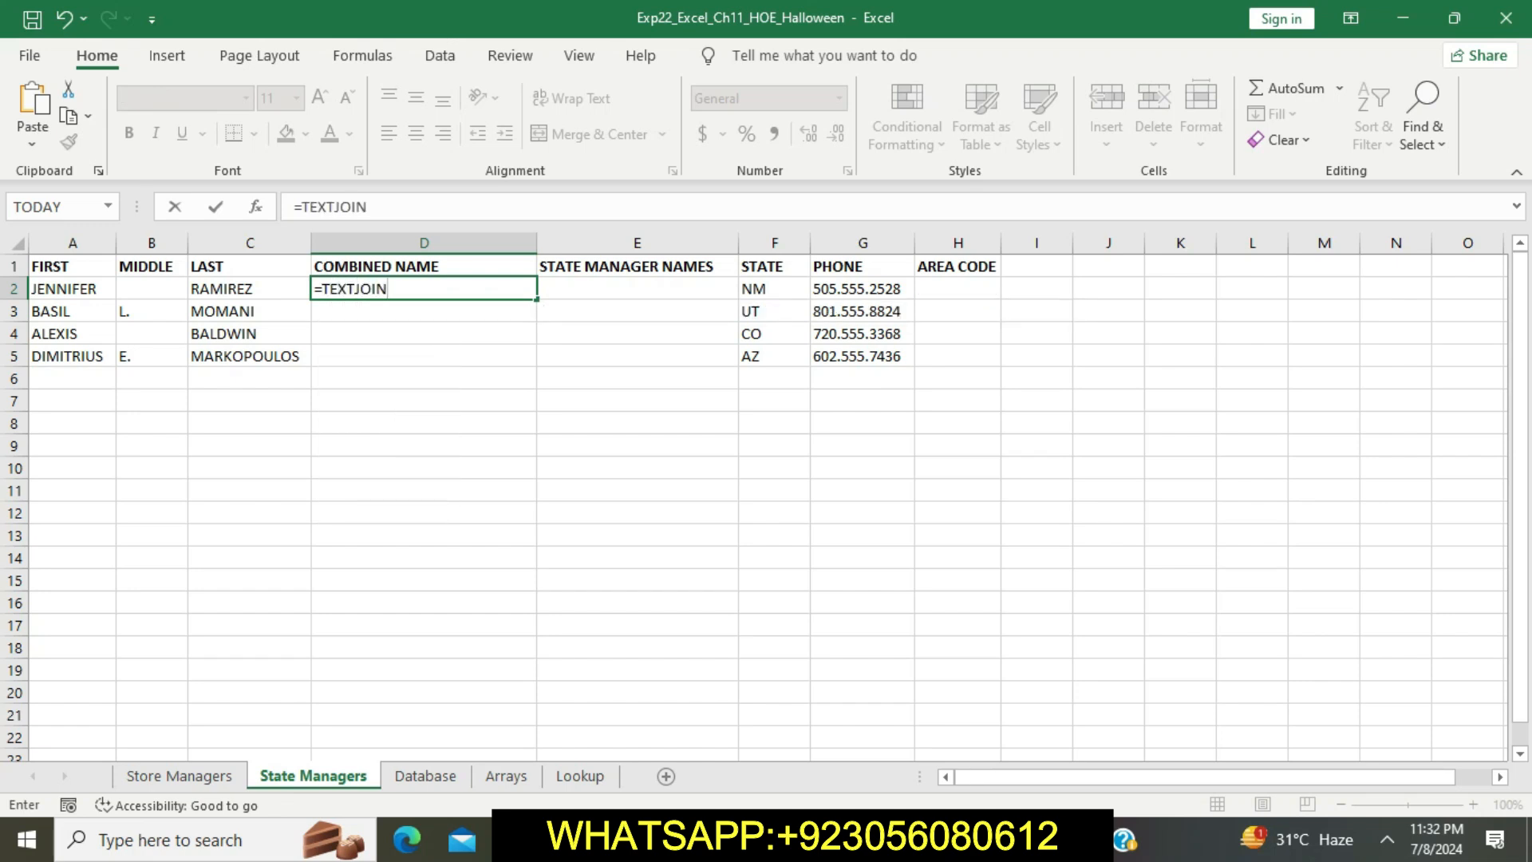
{"action": "type", "text": "("}
{"action": "type", "text": "'"}
{"action": "key", "text": "BackSpace"}
{"action": "type", "text": "\","}
{"action": "type", "text": "\""}
{"action": "key", "text": "BackSpace"}
{"action": "key", "text": "BackSpace"}
{"action": "type", "text": "\",TRUE"}
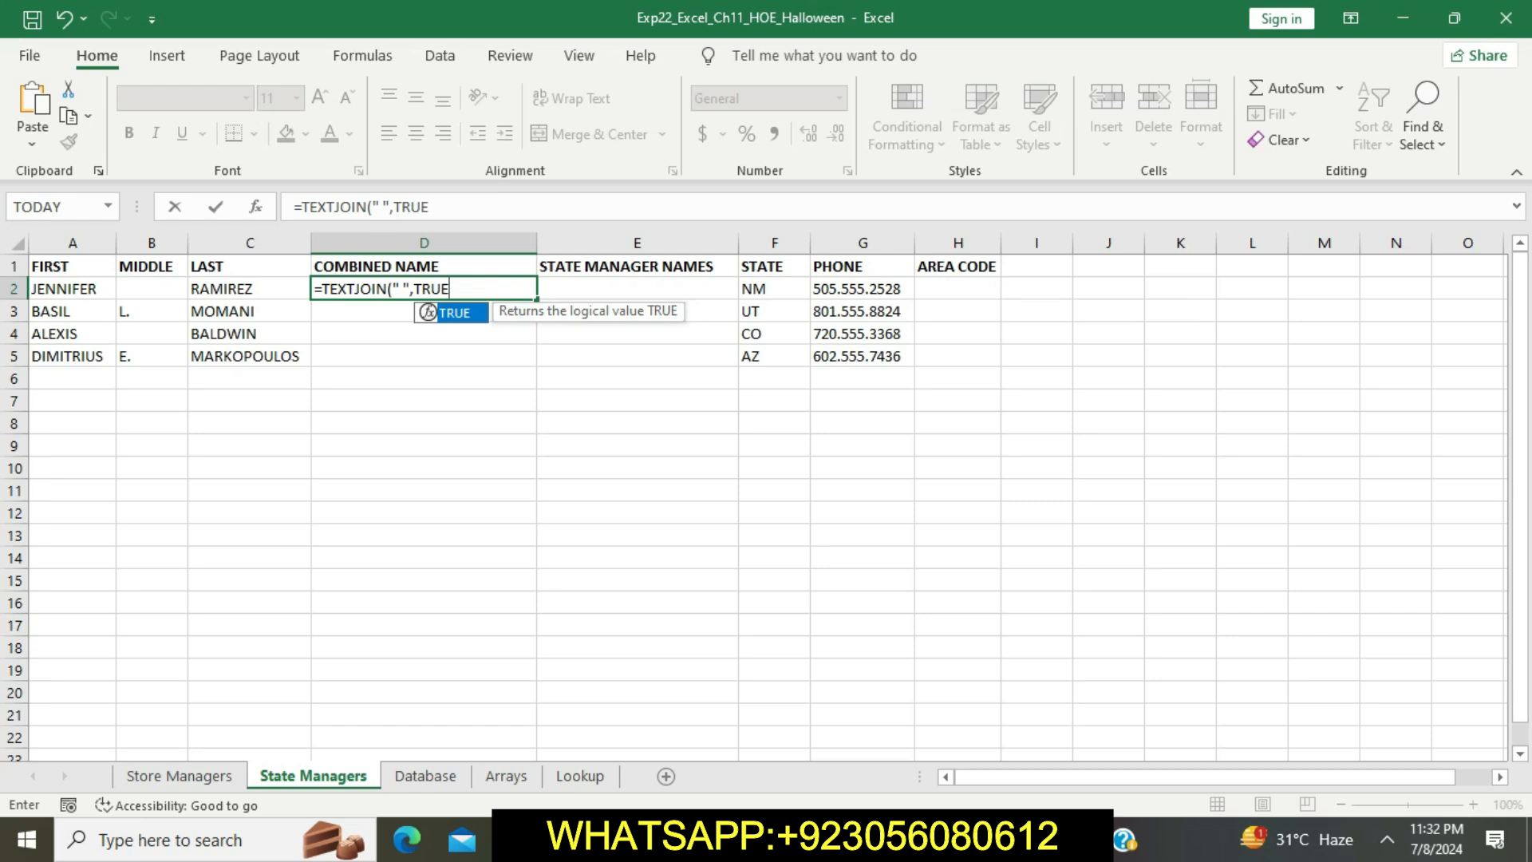
{"action": "type", "text": ",A2"}
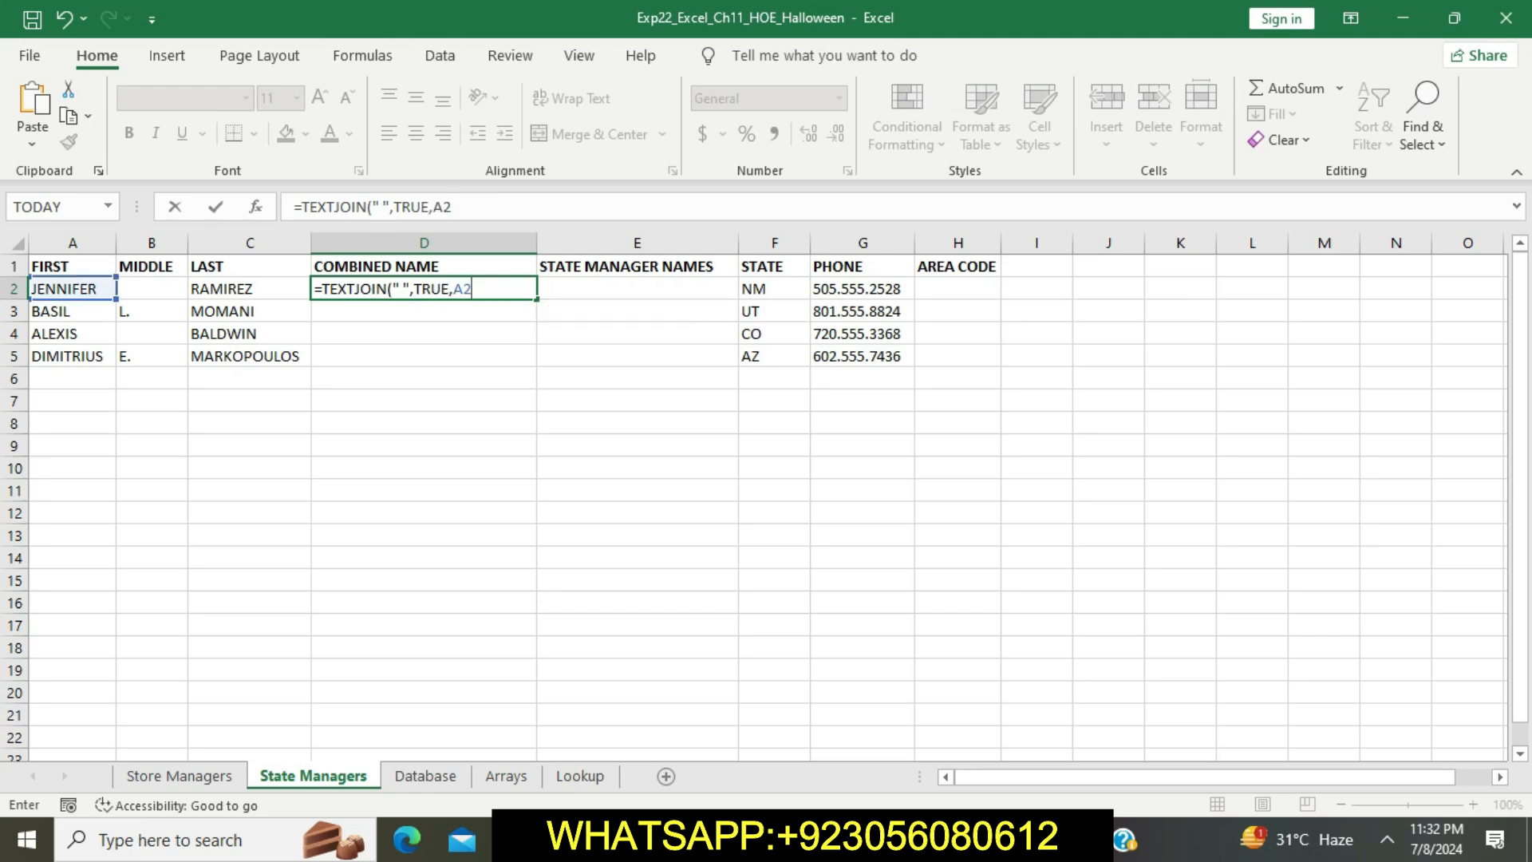
{"action": "type", "text": ":C2"}
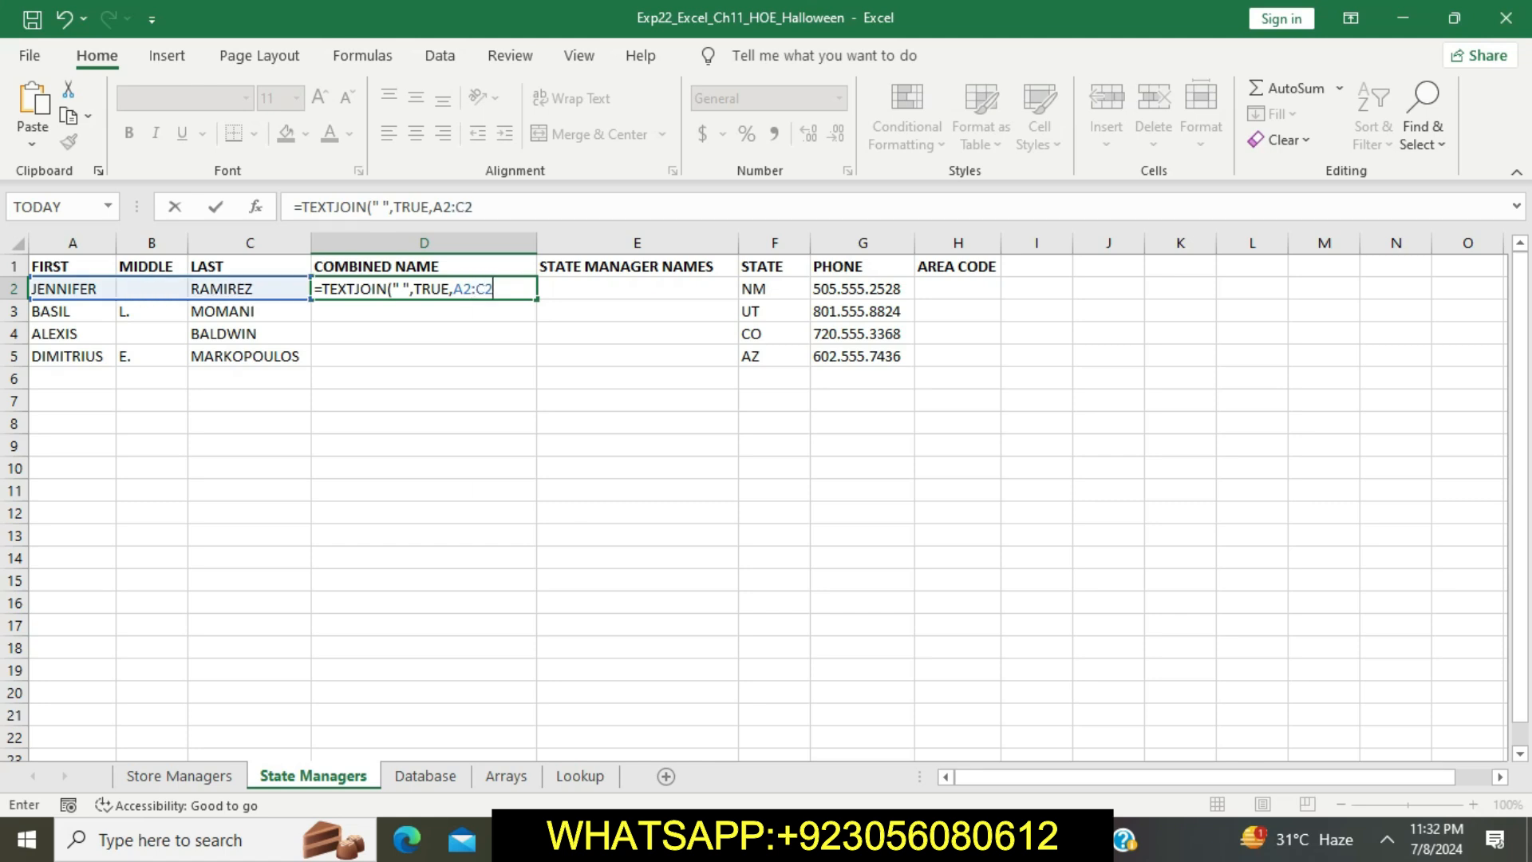
{"action": "type", "text": ")"}
{"action": "key", "text": "Return"}
{"action": "key", "text": "alt+Tab"}
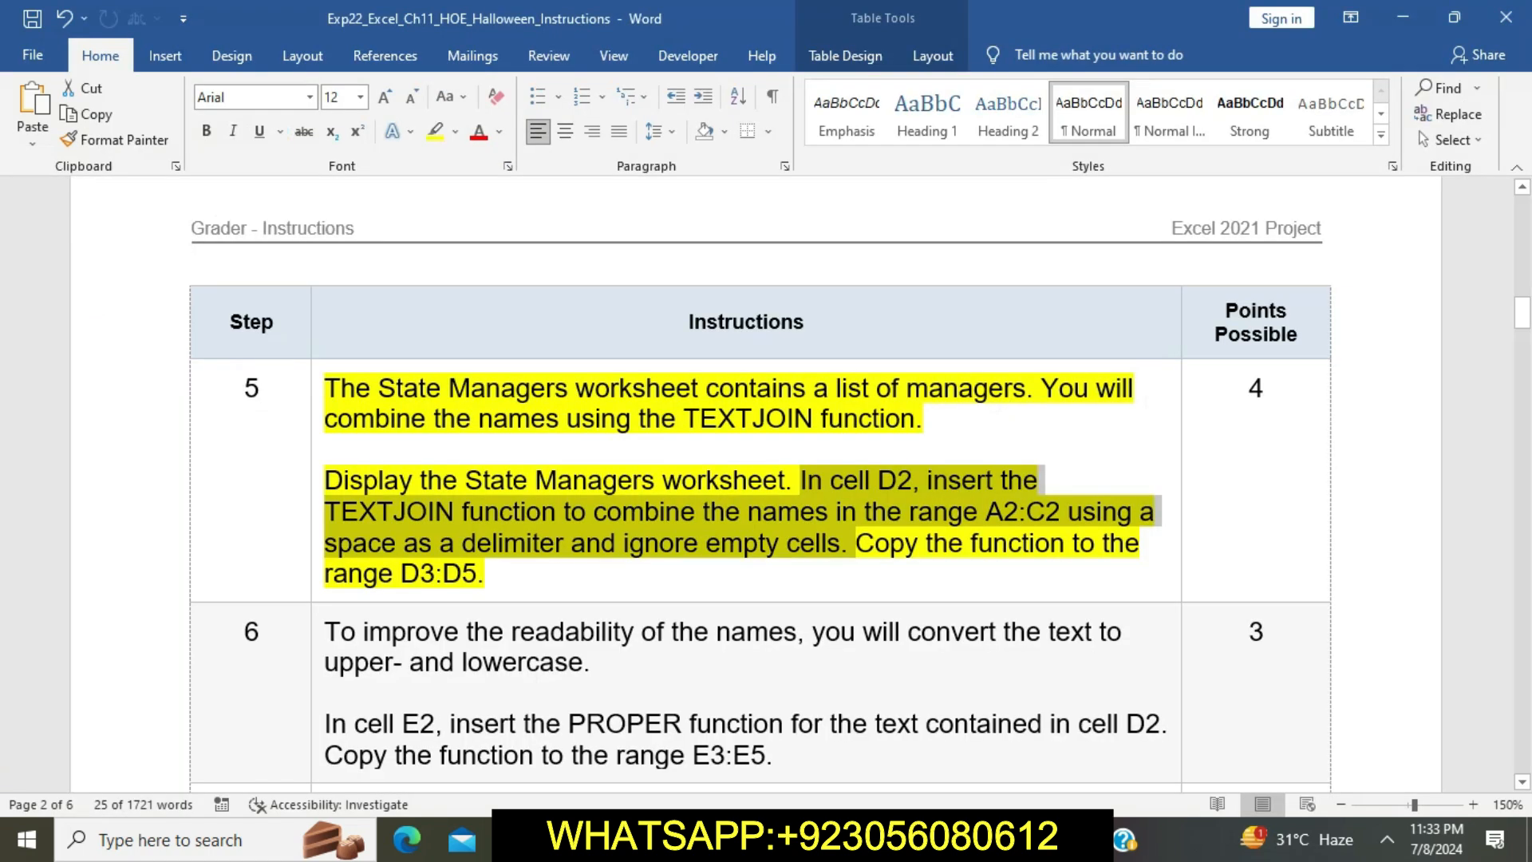
Check the copy instruction in Word, then fill the TEXTJOIN formula from cell D2 down through D5 in Excel.
{"action": "left_click_drag", "start_coordinate": [857, 545], "coordinate": [866, 577]}
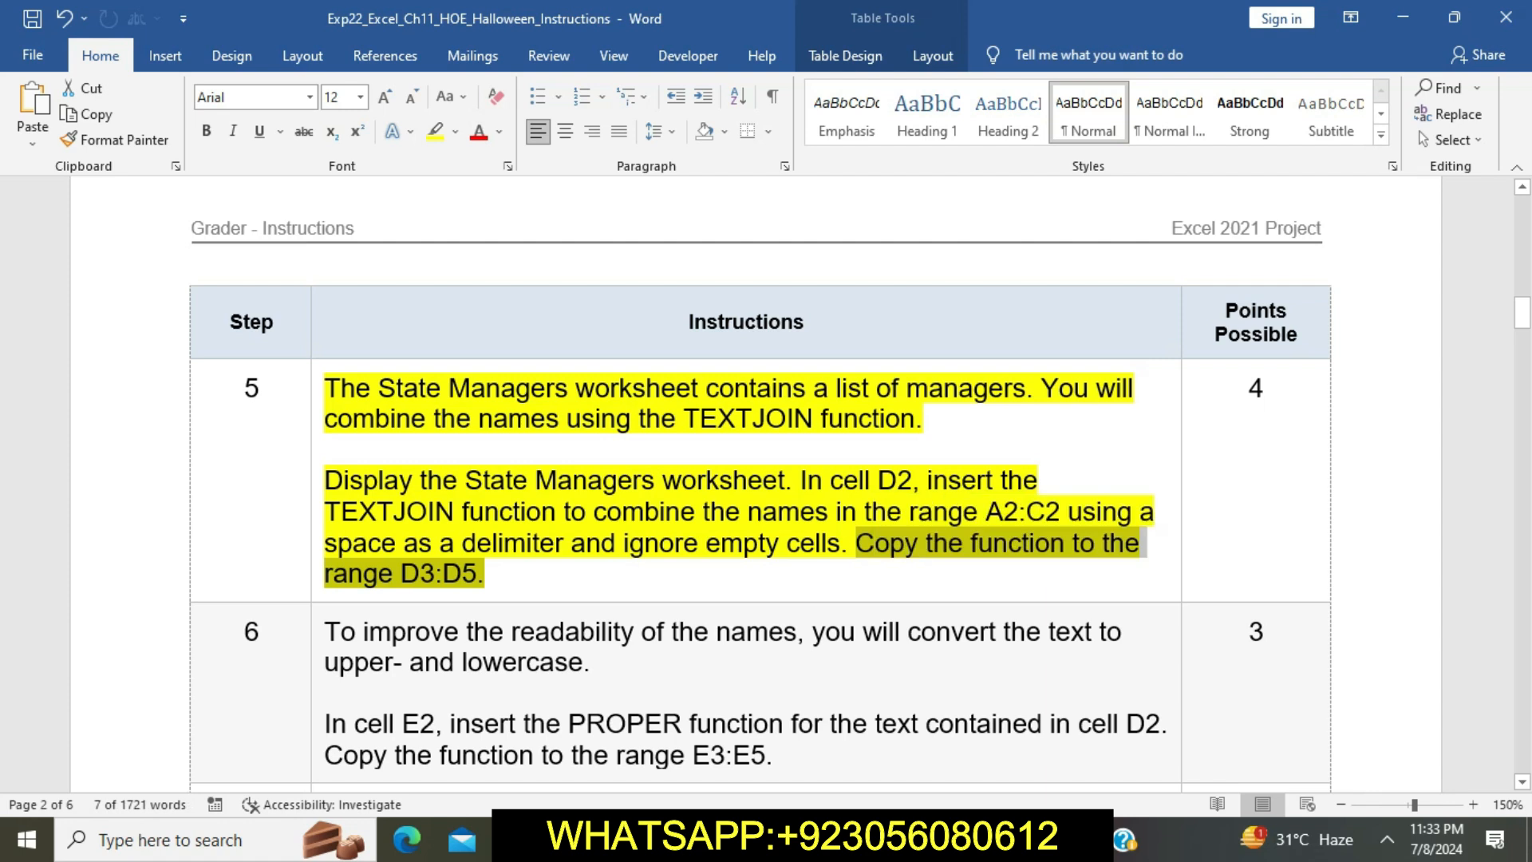
{"action": "key", "text": "alt+Tab"}
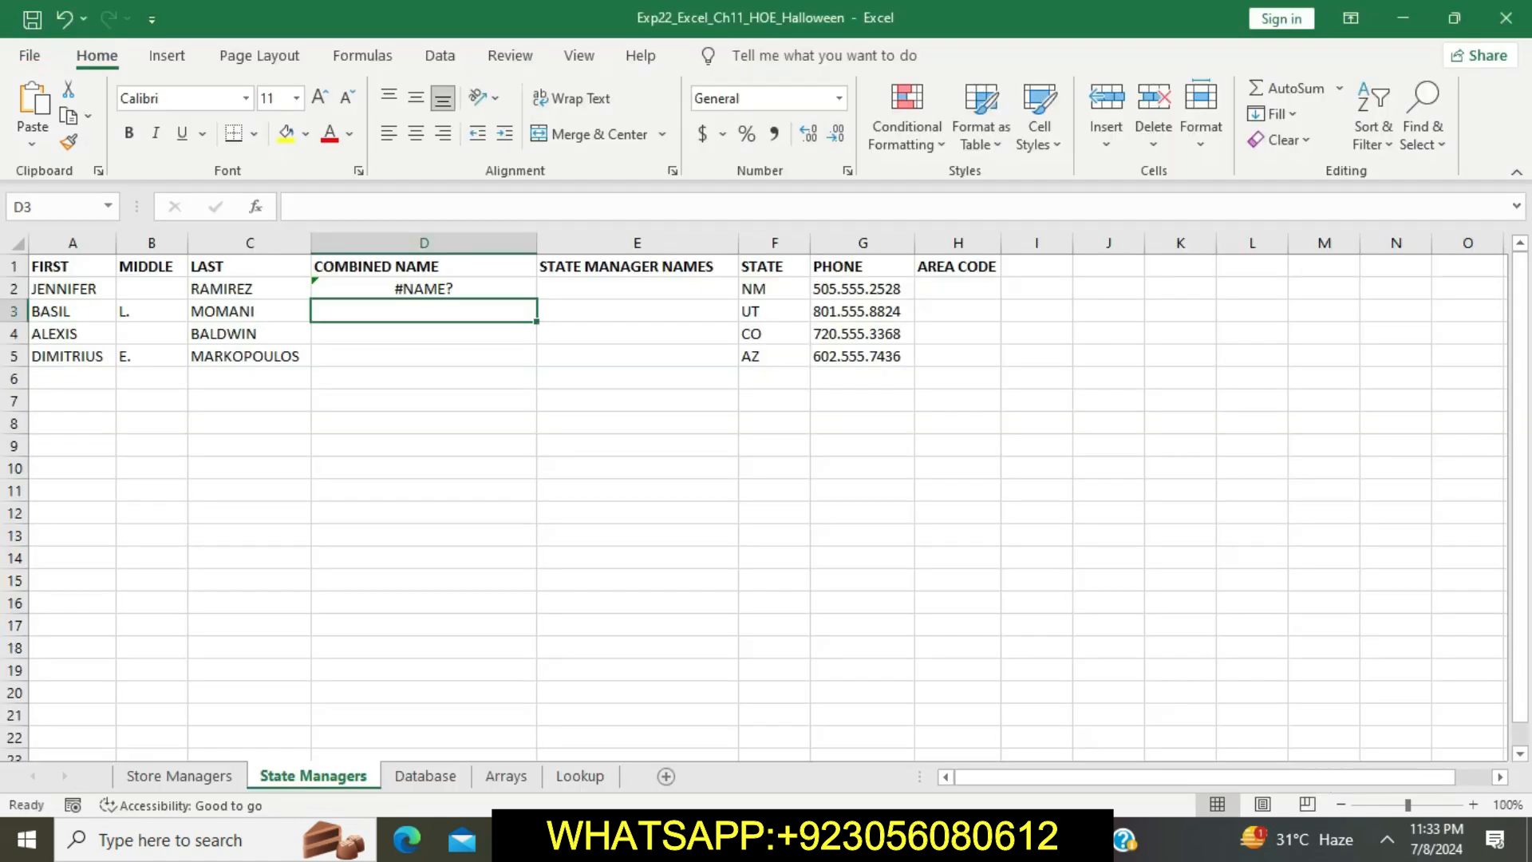
{"action": "left_click", "coordinate": [424, 289]}
{"action": "left_click_drag", "start_coordinate": [536, 298], "coordinate": [536, 366]}
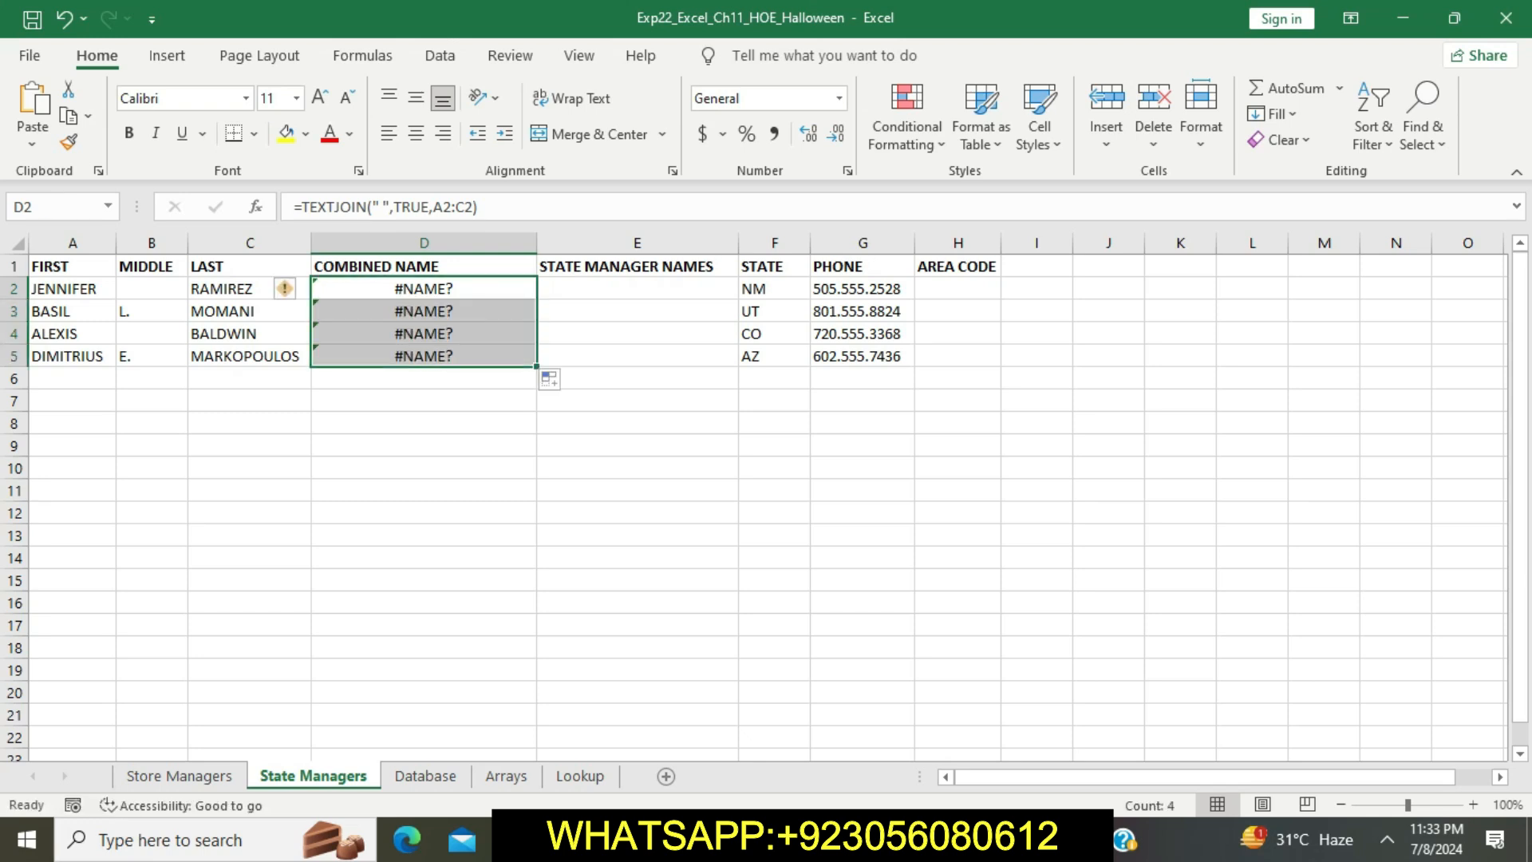
{"action": "left_click", "coordinate": [636, 737]}
Switch to the Word instructions, clear the highlight from step 5 and highlight the step 6 instructions in yellow.
{"action": "key", "text": "alt+Tab"}
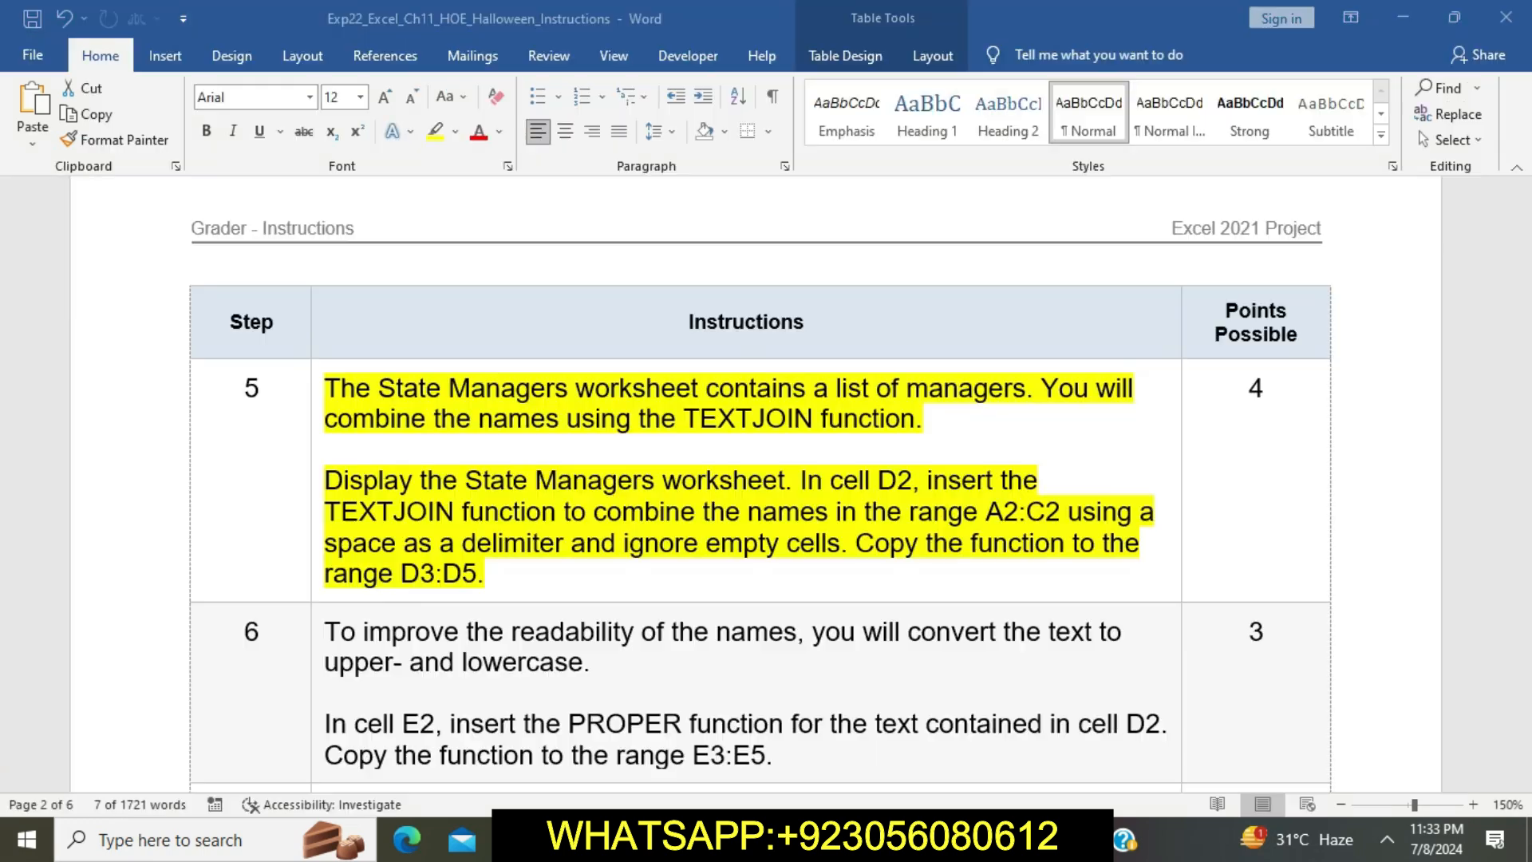
{"action": "left_click", "coordinate": [486, 573]}
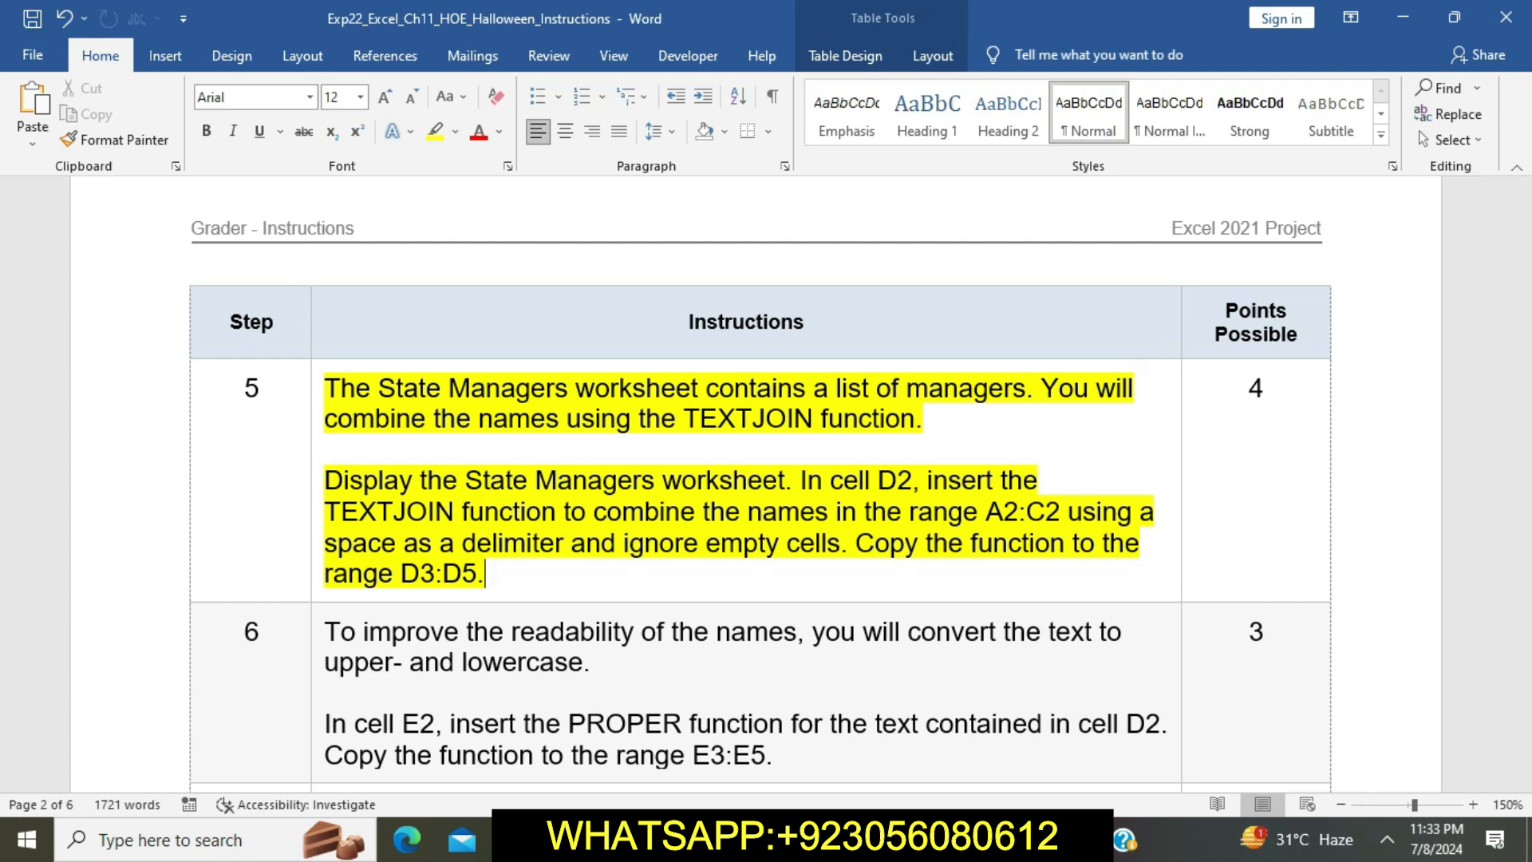
{"action": "left_click", "coordinate": [317, 397]}
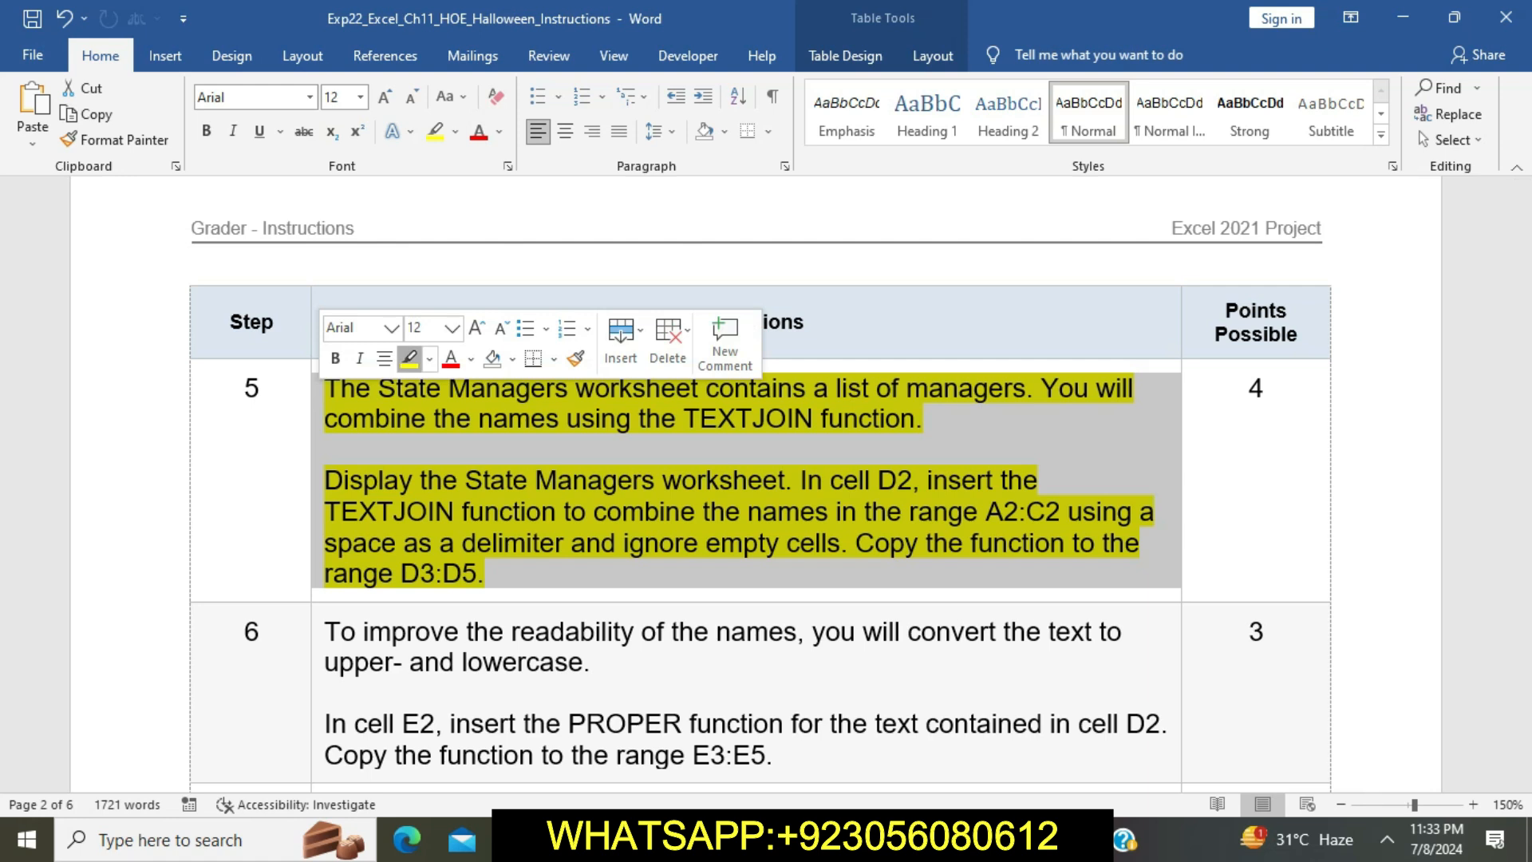
{"action": "left_click", "coordinate": [409, 359]}
{"action": "left_click", "coordinate": [458, 480]}
{"action": "scroll", "coordinate": [758, 479], "scroll_direction": "down", "scroll_amount": 3}
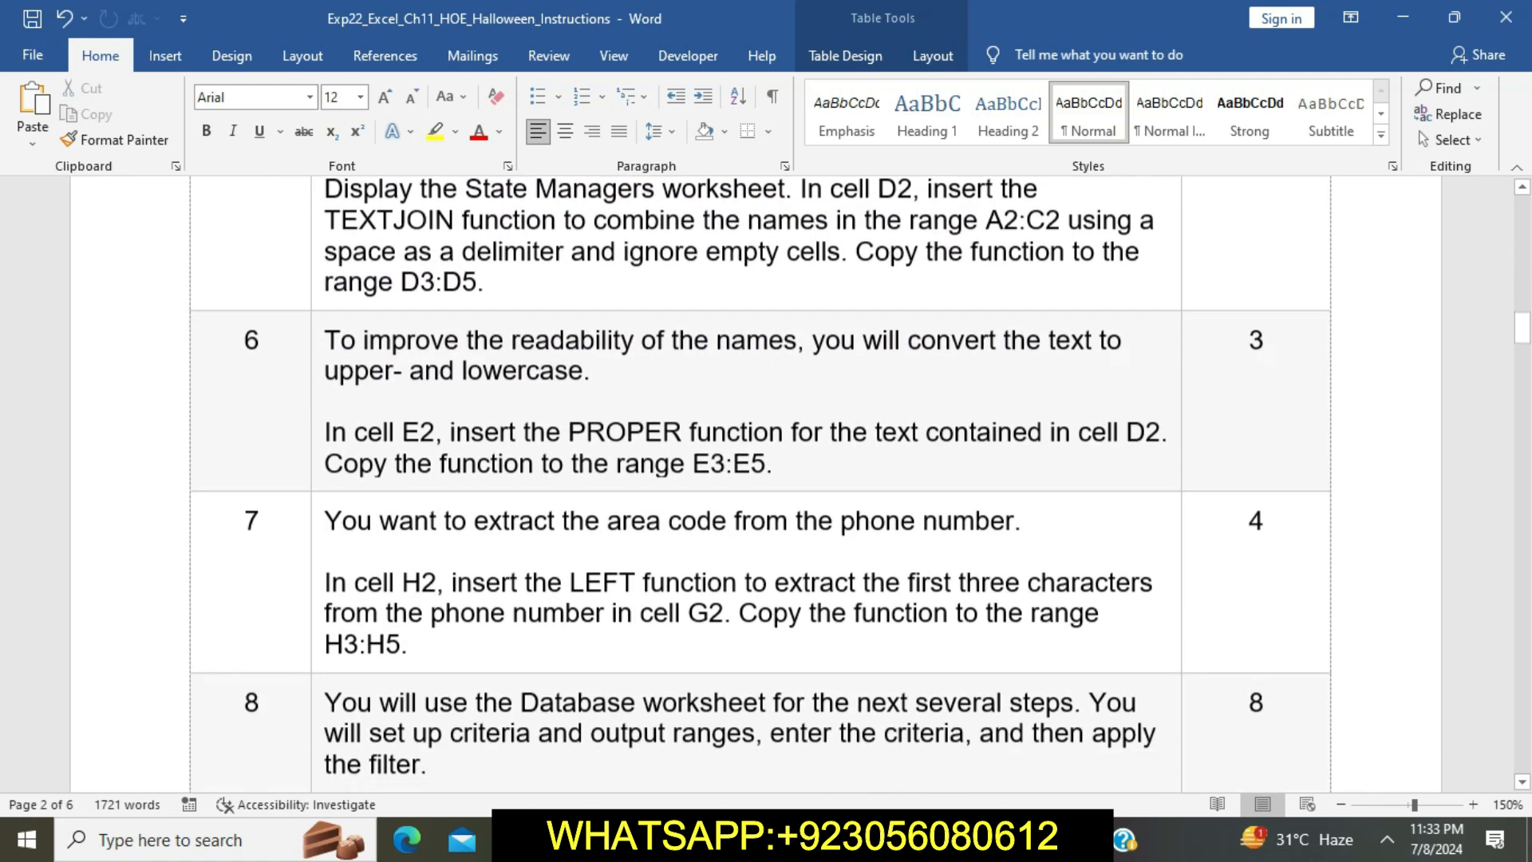
{"action": "left_click", "coordinate": [317, 339]}
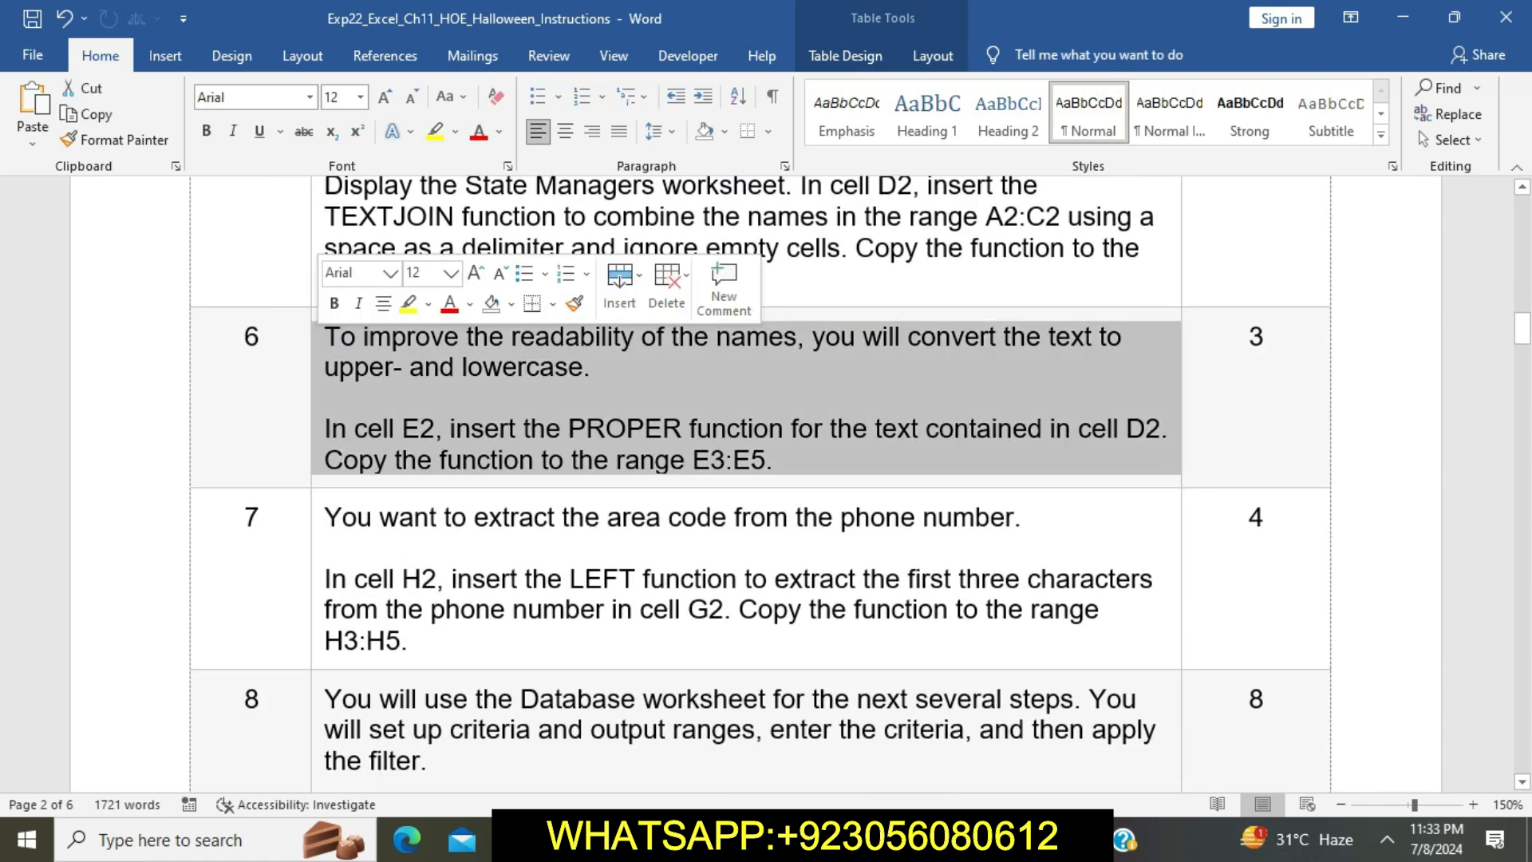
{"action": "left_click", "coordinate": [409, 303]}
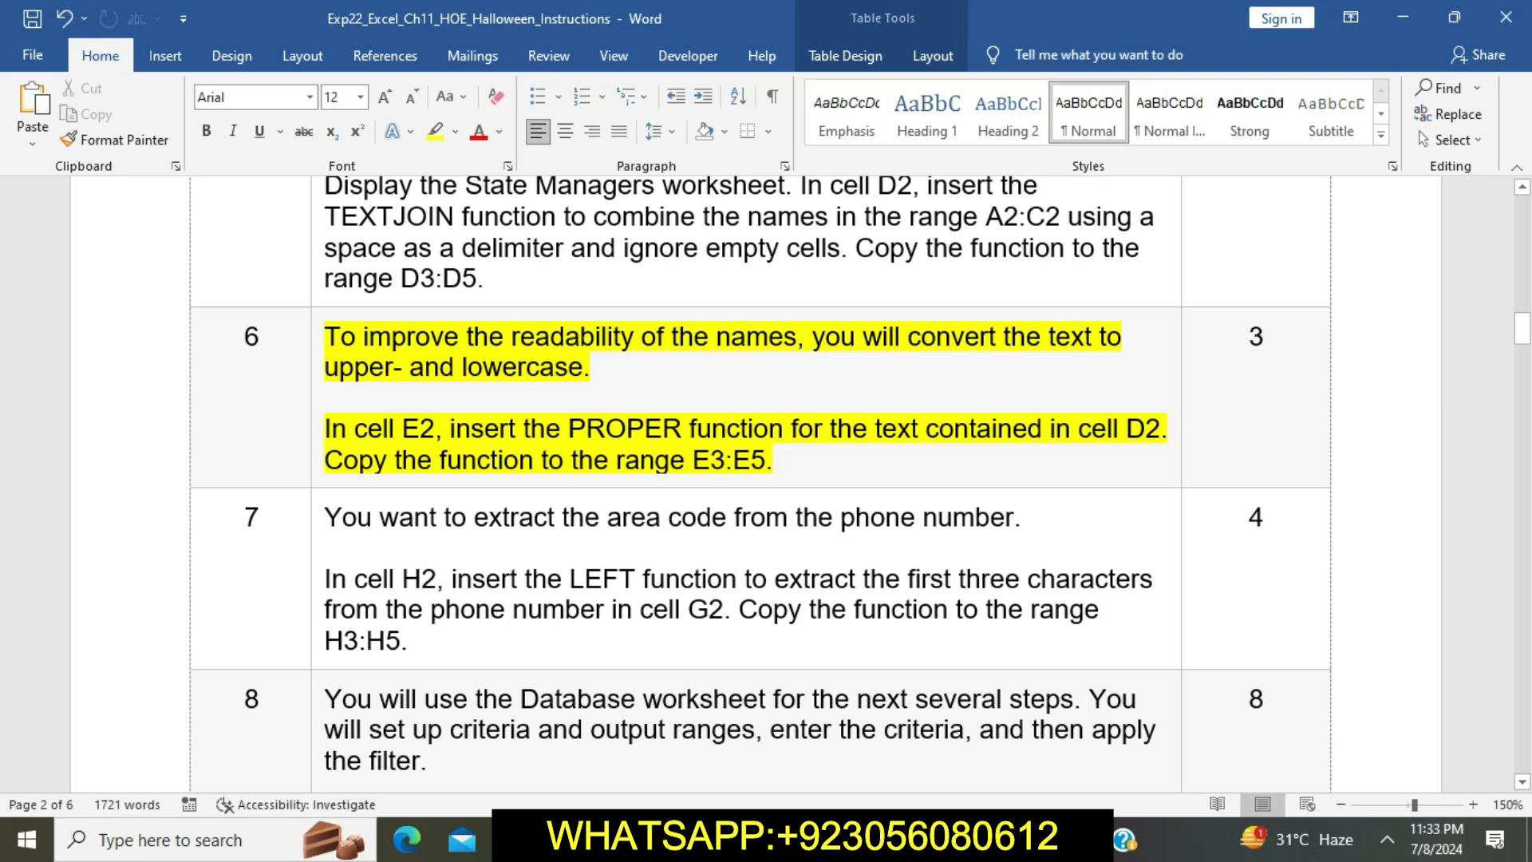
Check the PROPER instruction in Word, then enter =PROPER(D2) in cell E2 of the State Managers worksheet in Excel.
{"action": "left_click_drag", "start_coordinate": [327, 429], "coordinate": [1171, 429]}
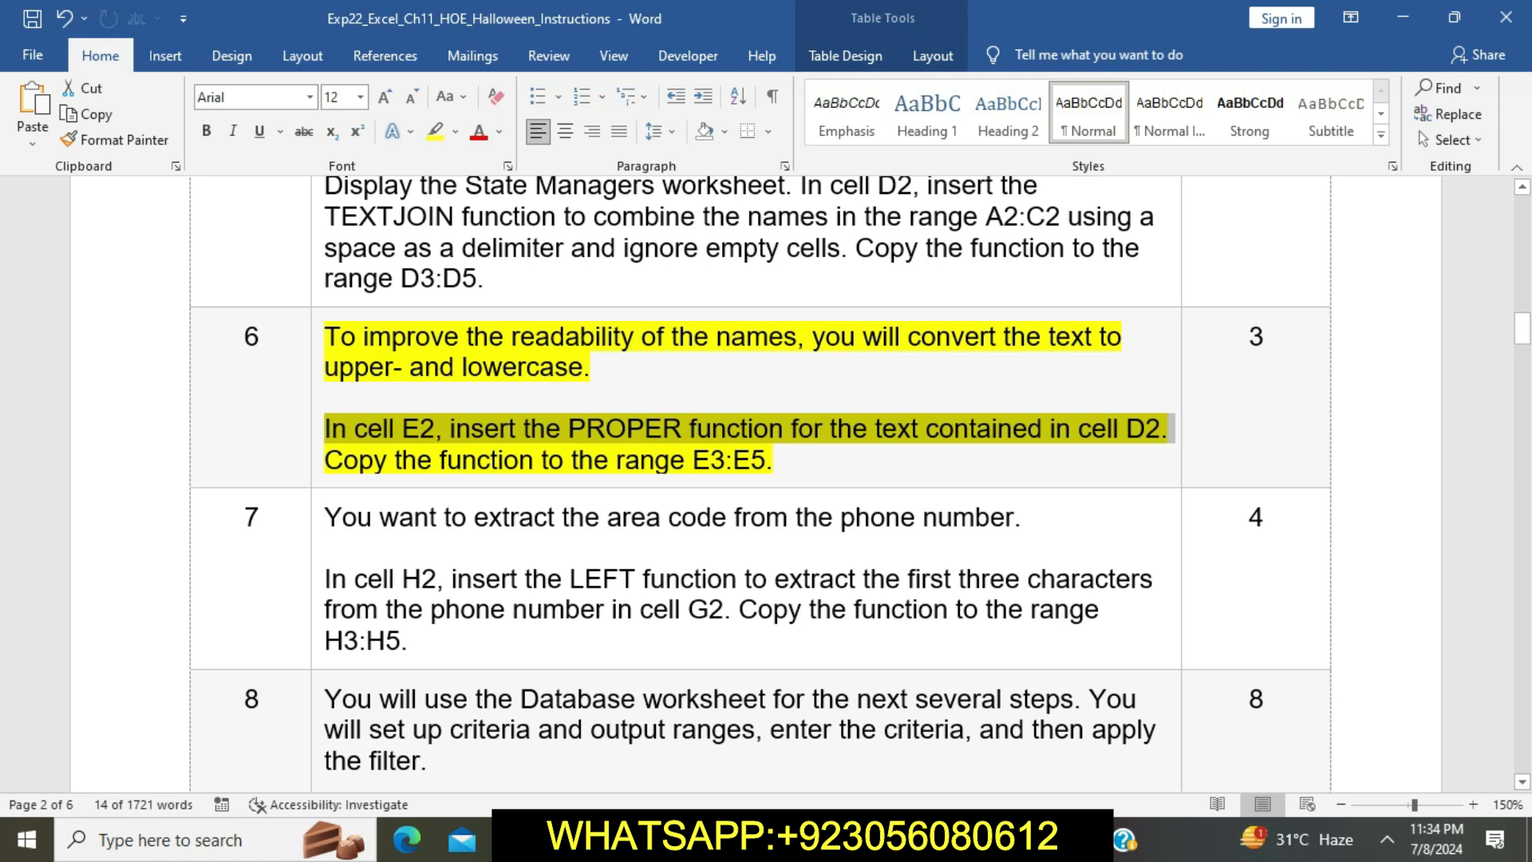
{"action": "key", "text": "alt+Tab"}
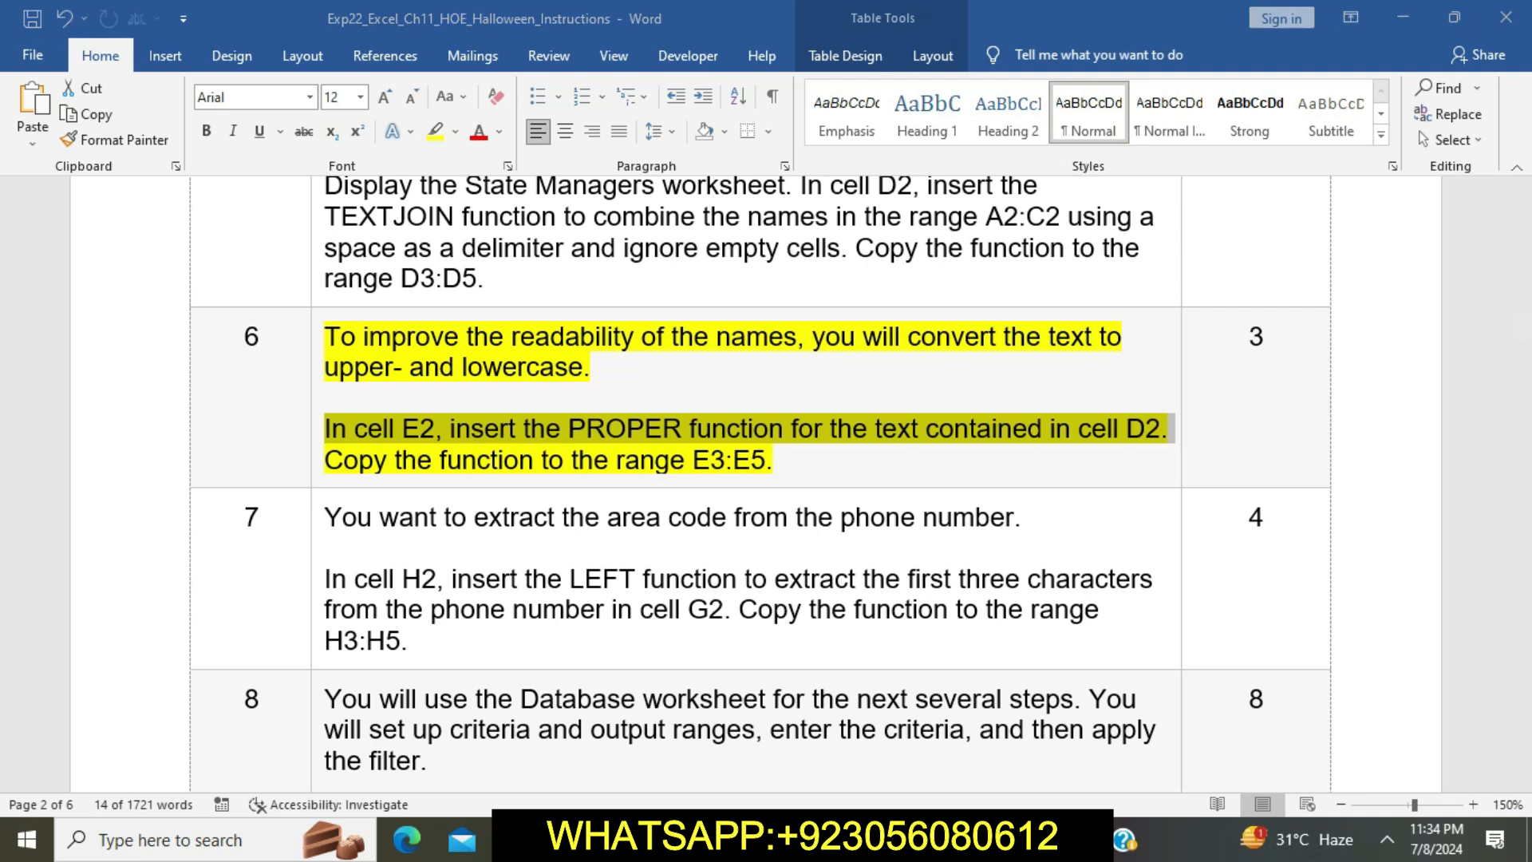
{"action": "left_click", "coordinate": [637, 289]}
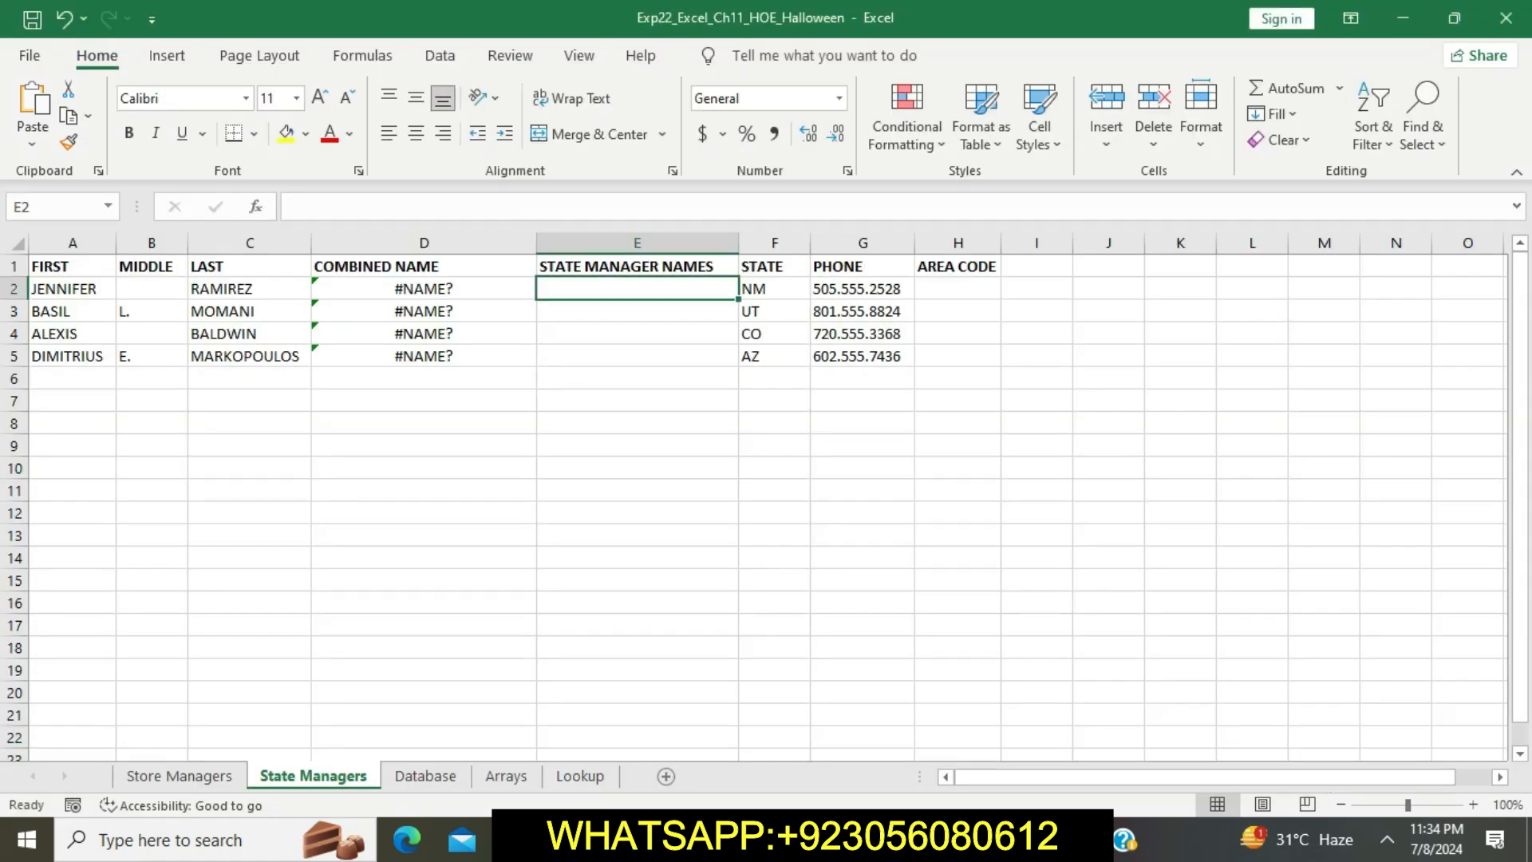
{"action": "type", "text": "="}
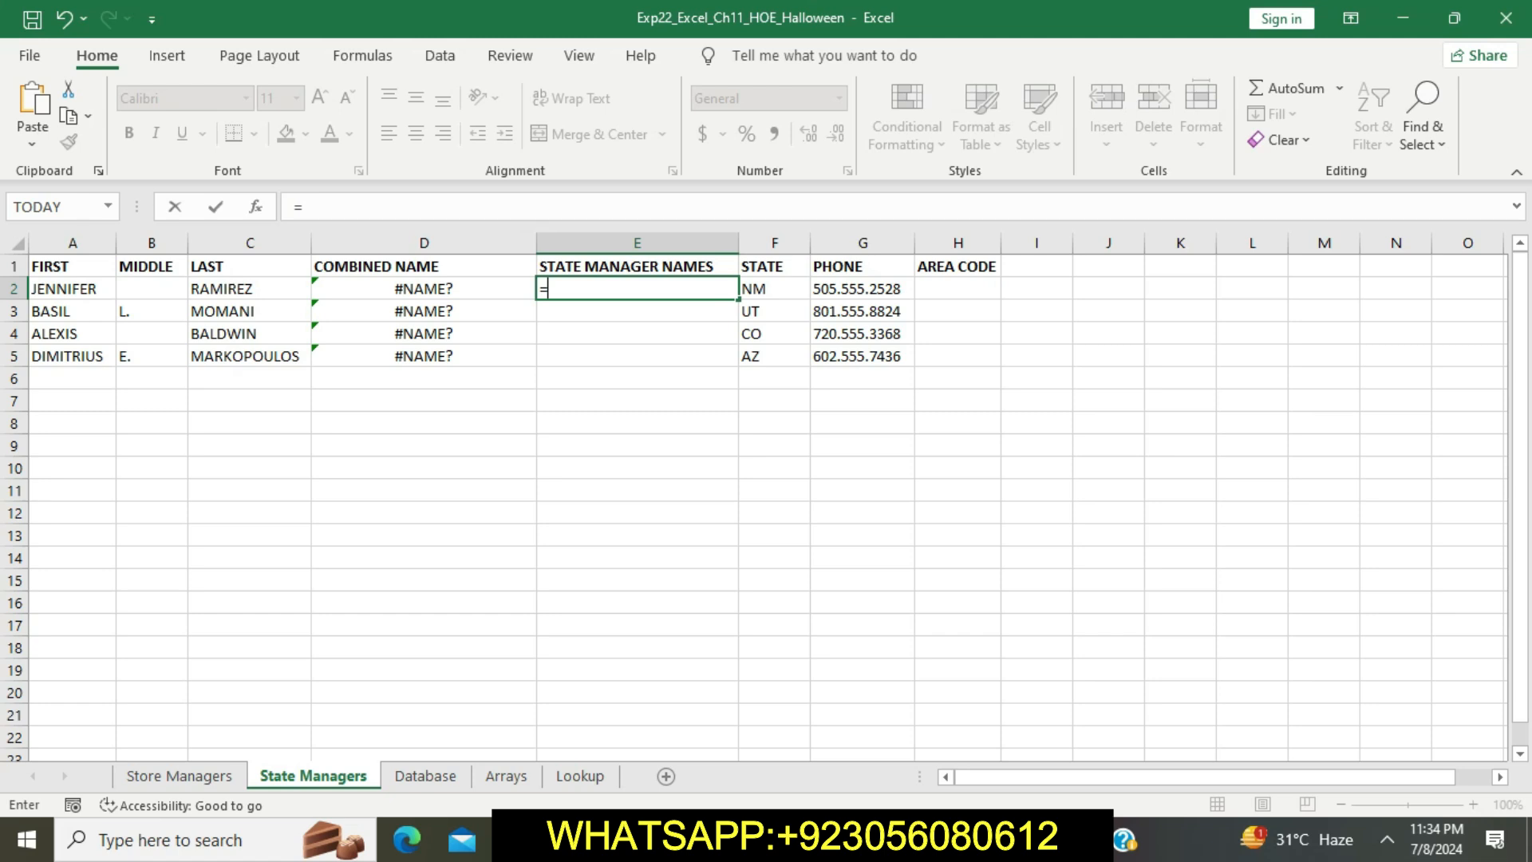
{"action": "type", "text": "PROPER"}
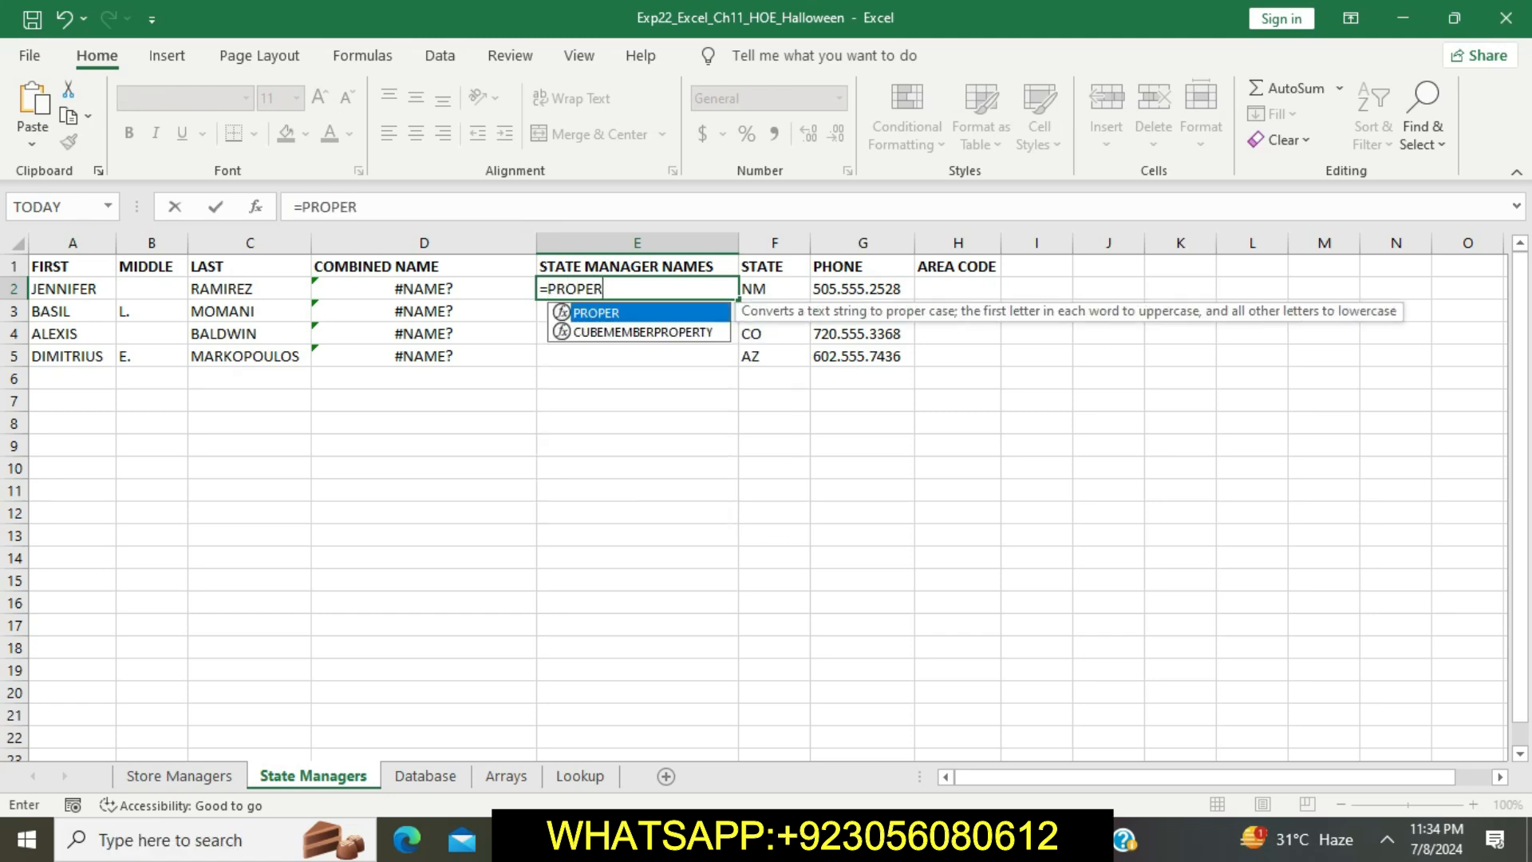
{"action": "type", "text": "(D"}
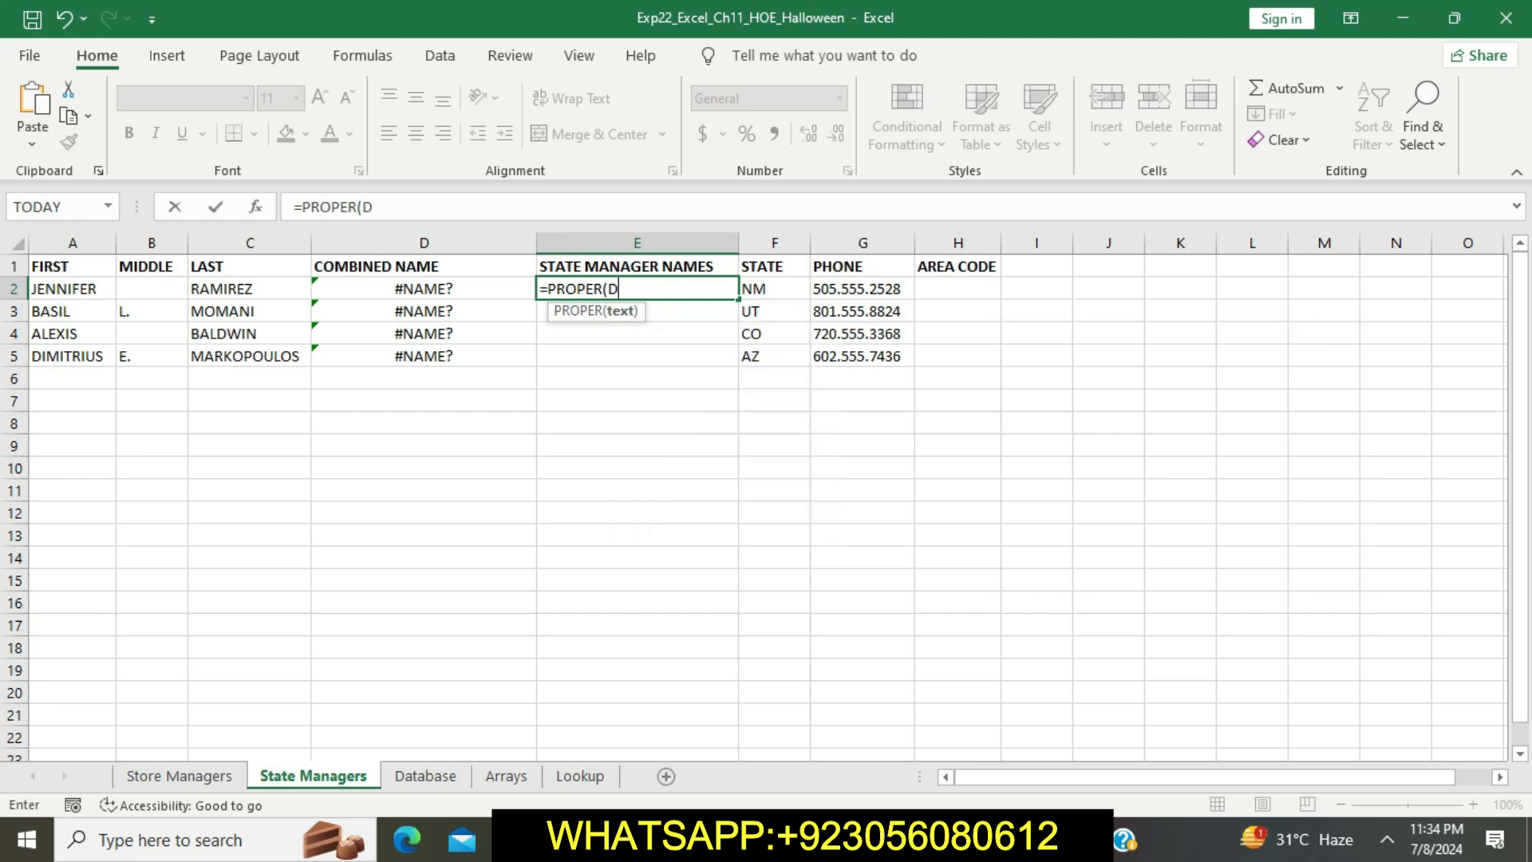
{"action": "key", "text": "Left"}
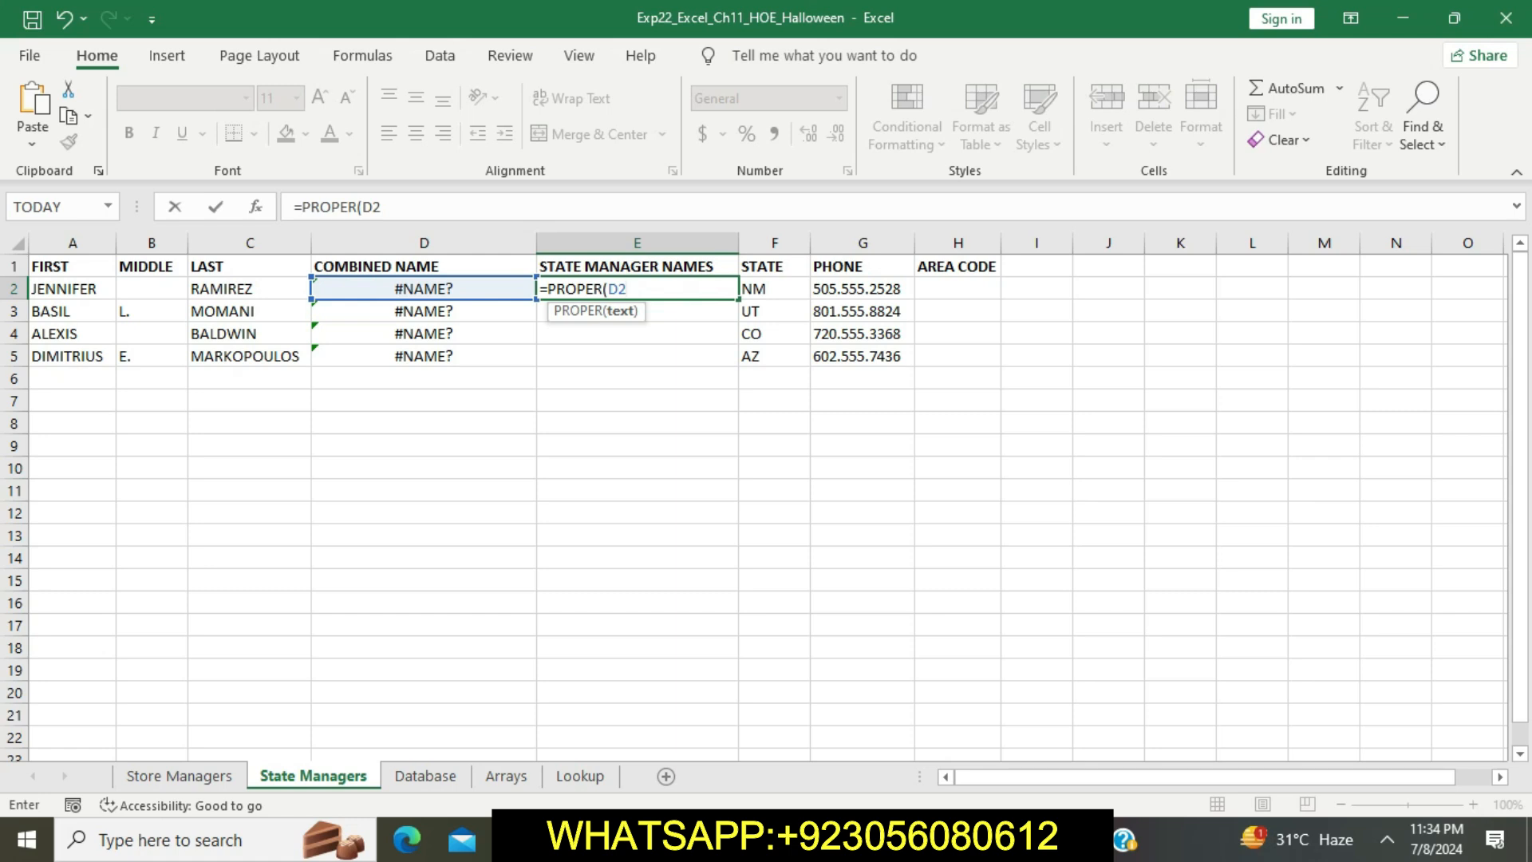
{"action": "type", "text": ")"}
{"action": "key", "text": "ctrl+Return"}
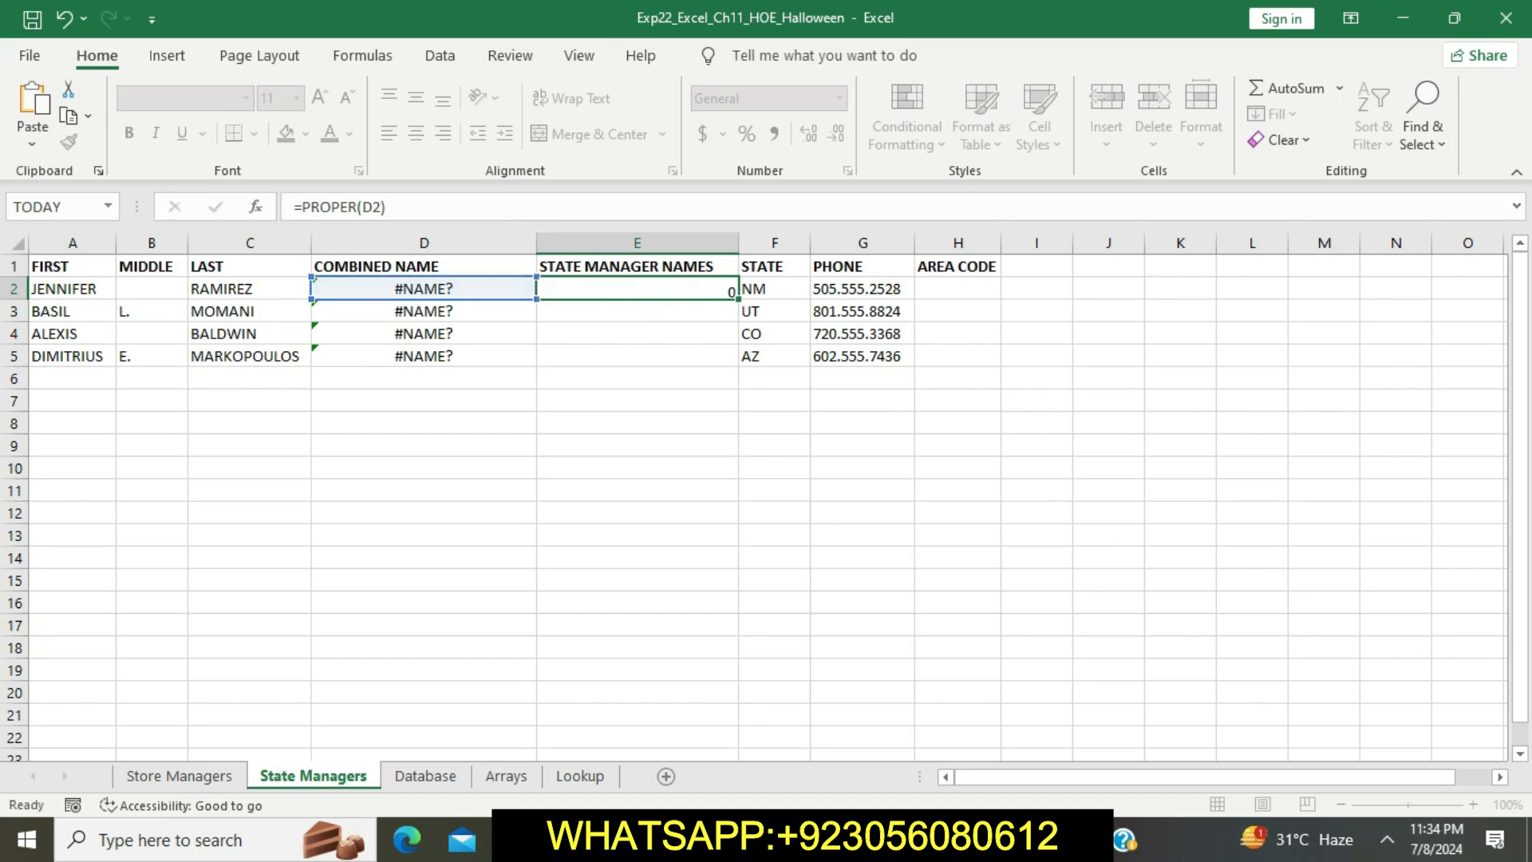
{"action": "key", "text": "Return"}
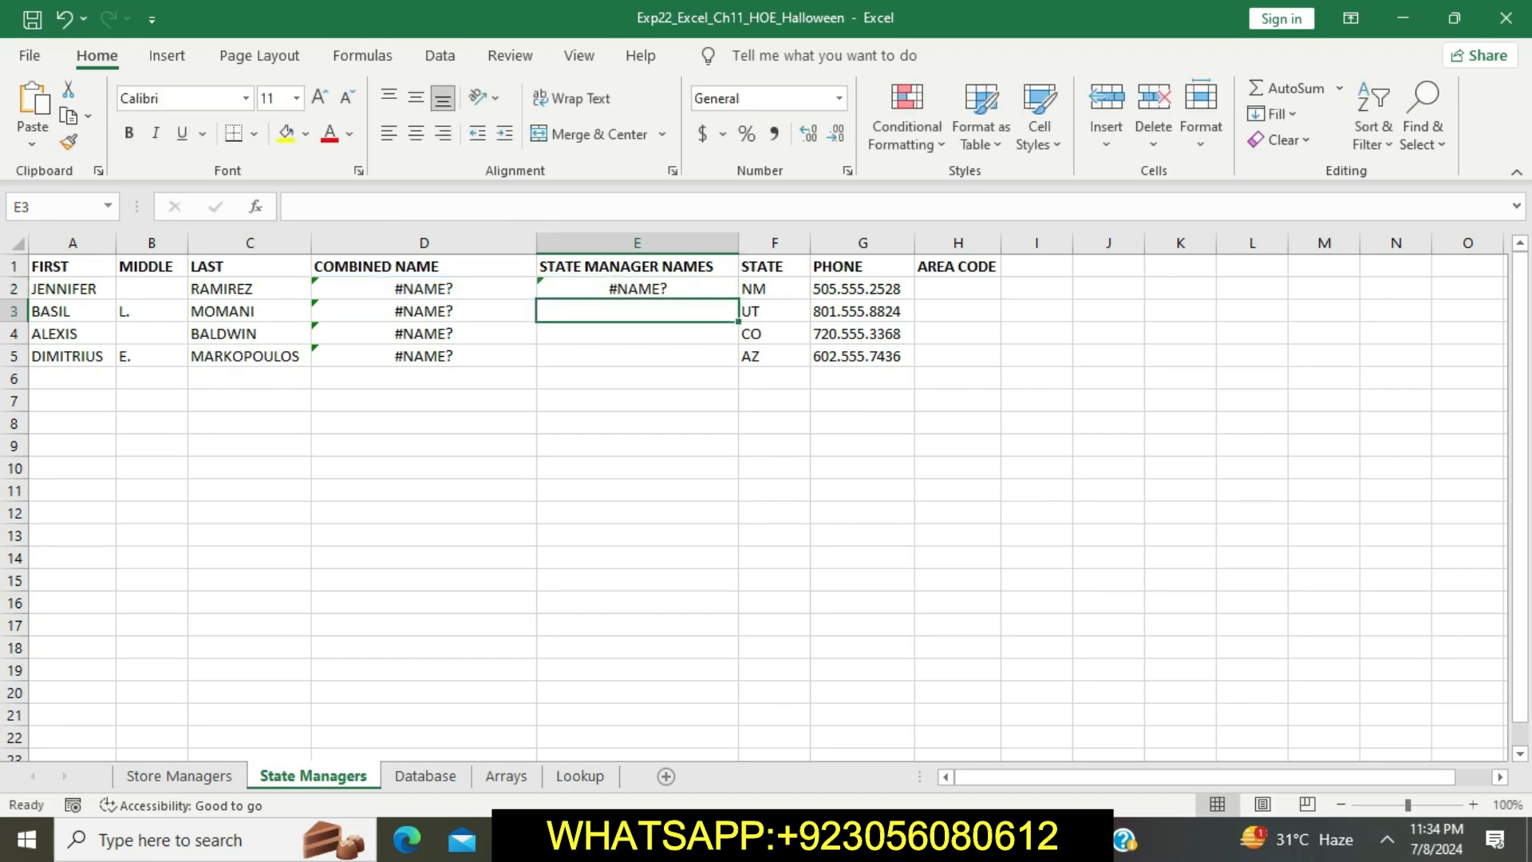
Check the range to copy to in Word, then fill the PROPER formula from cell E2 down through E5 in Excel.
{"action": "left_click", "coordinate": [636, 288]}
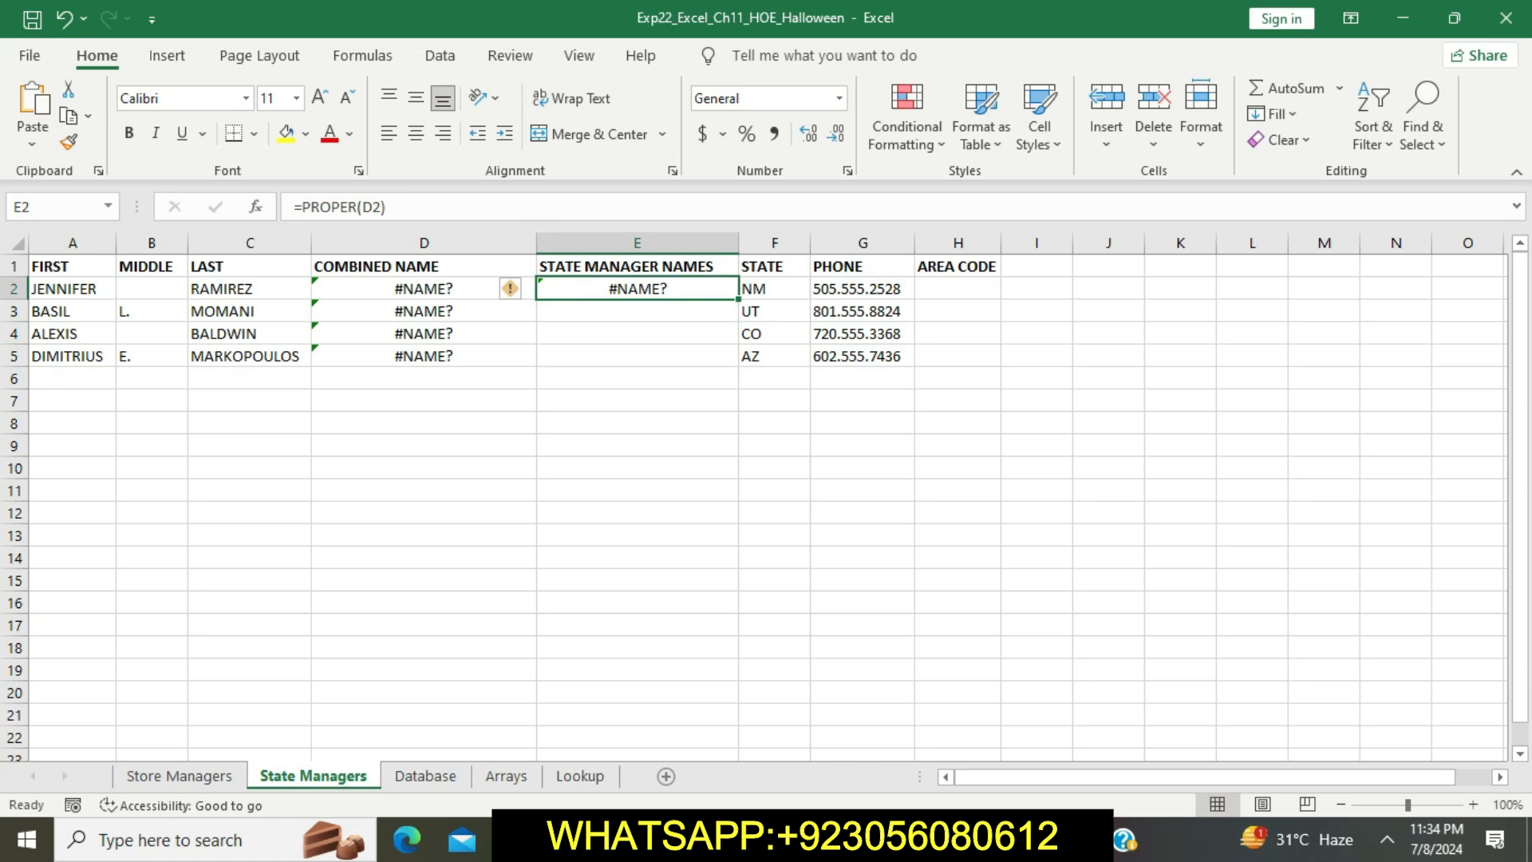
{"action": "key", "text": "alt+Tab"}
{"action": "left_click_drag", "start_coordinate": [324, 459], "coordinate": [773, 459]}
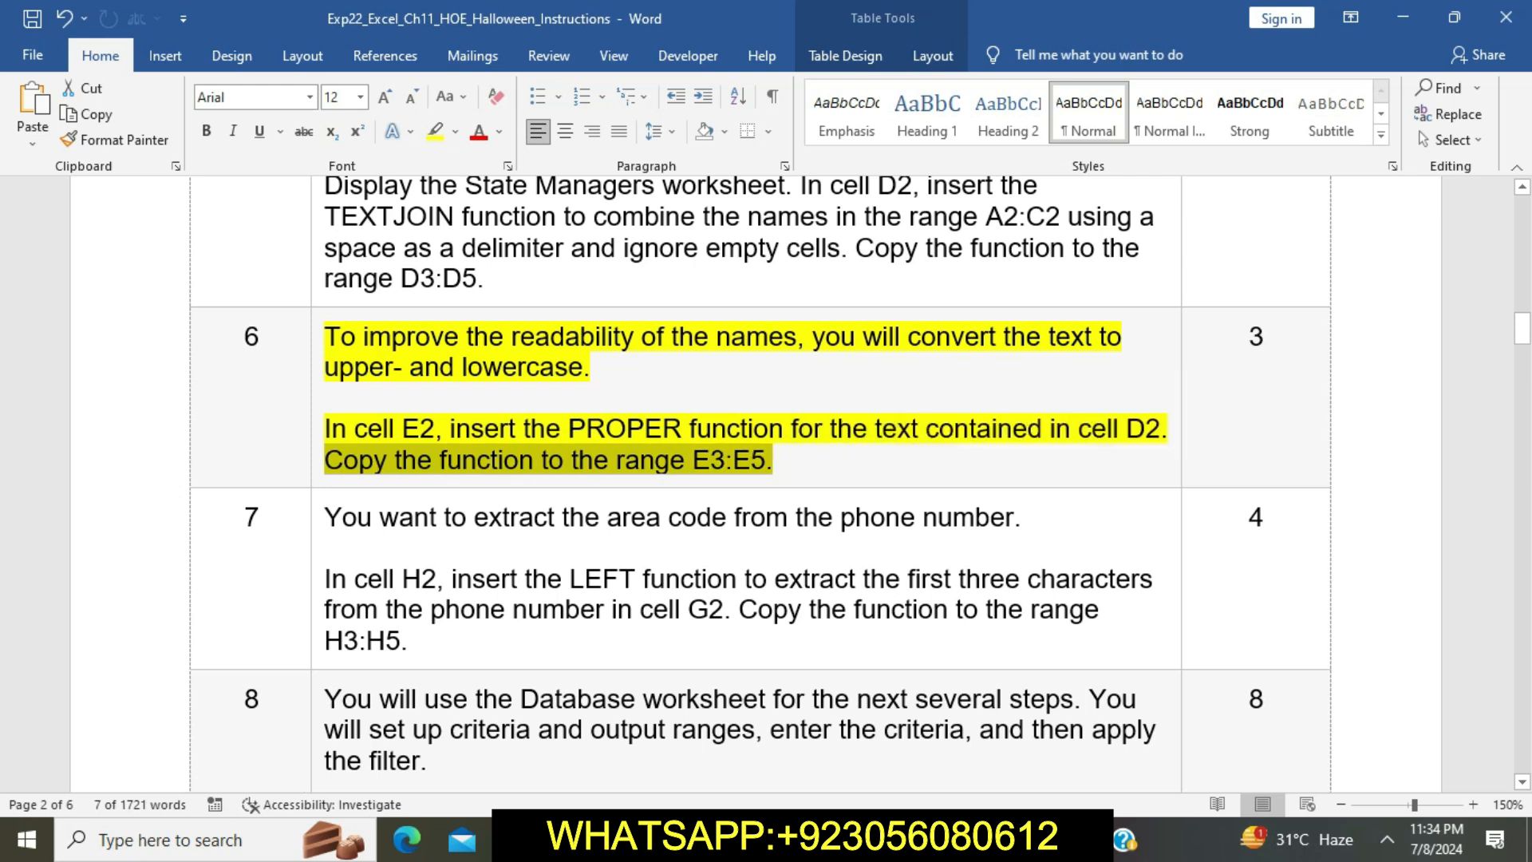
{"action": "key", "text": "alt+Tab"}
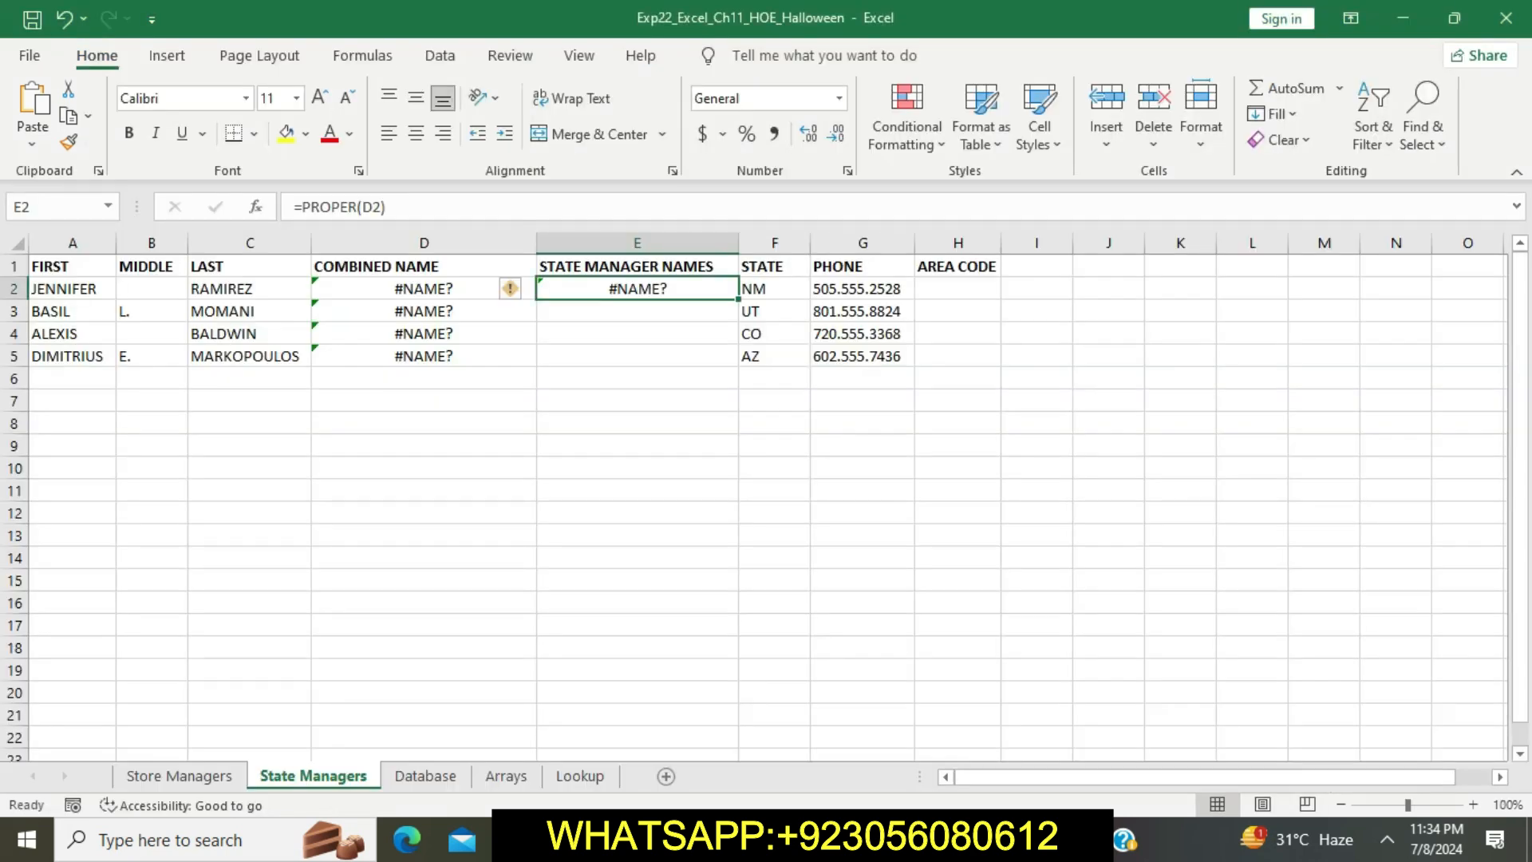
{"action": "left_click_drag", "start_coordinate": [737, 298], "coordinate": [734, 363]}
{"action": "left_click", "coordinate": [862, 647]}
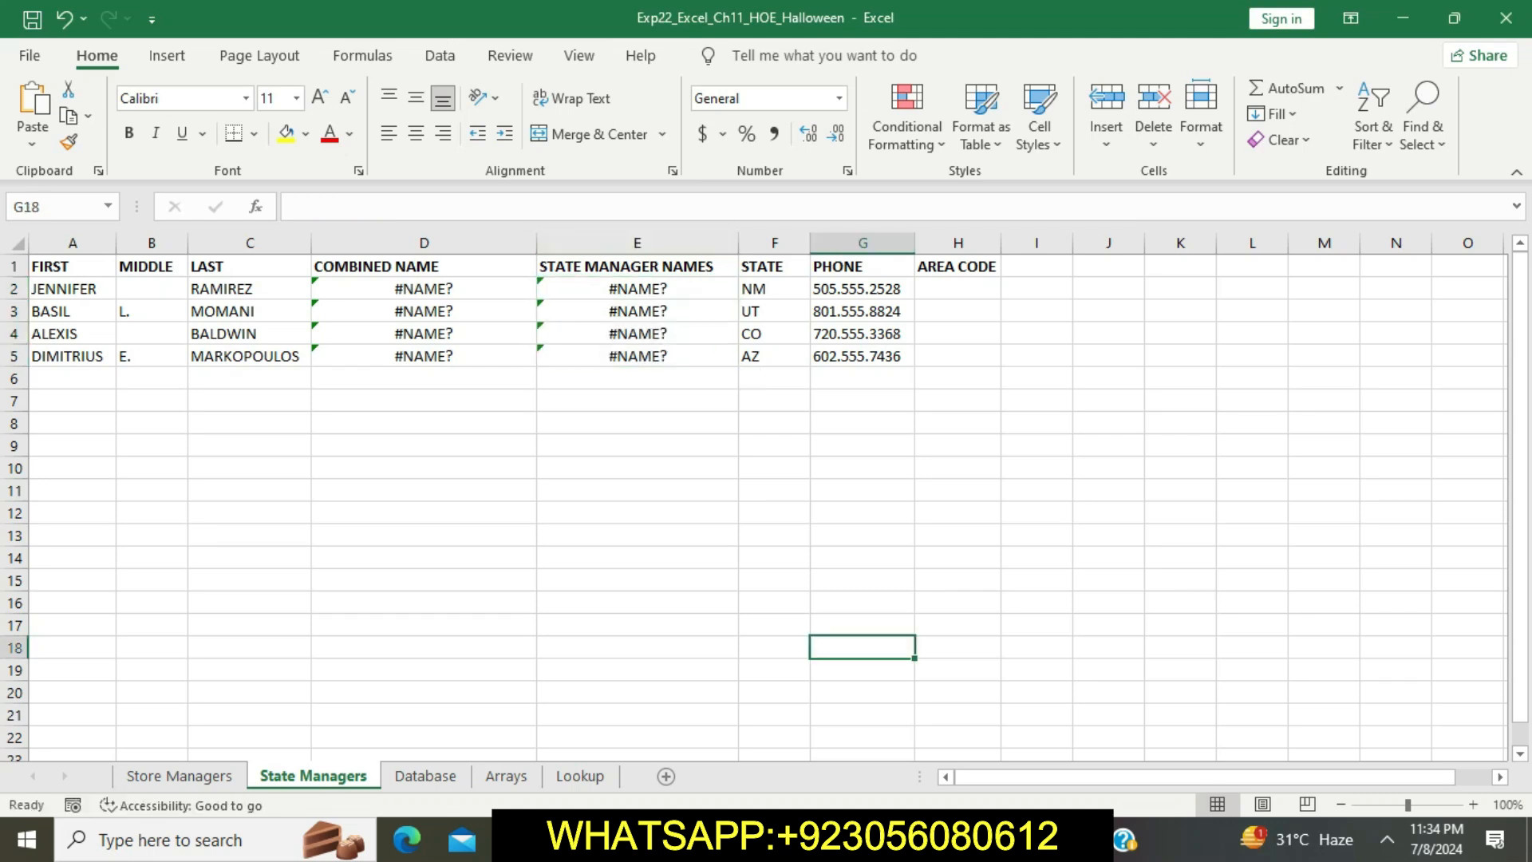
Switch to the Word instructions, clear the highlight from step 6 and highlight the step 7 instructions in yellow.
{"action": "key", "text": "alt+Tab"}
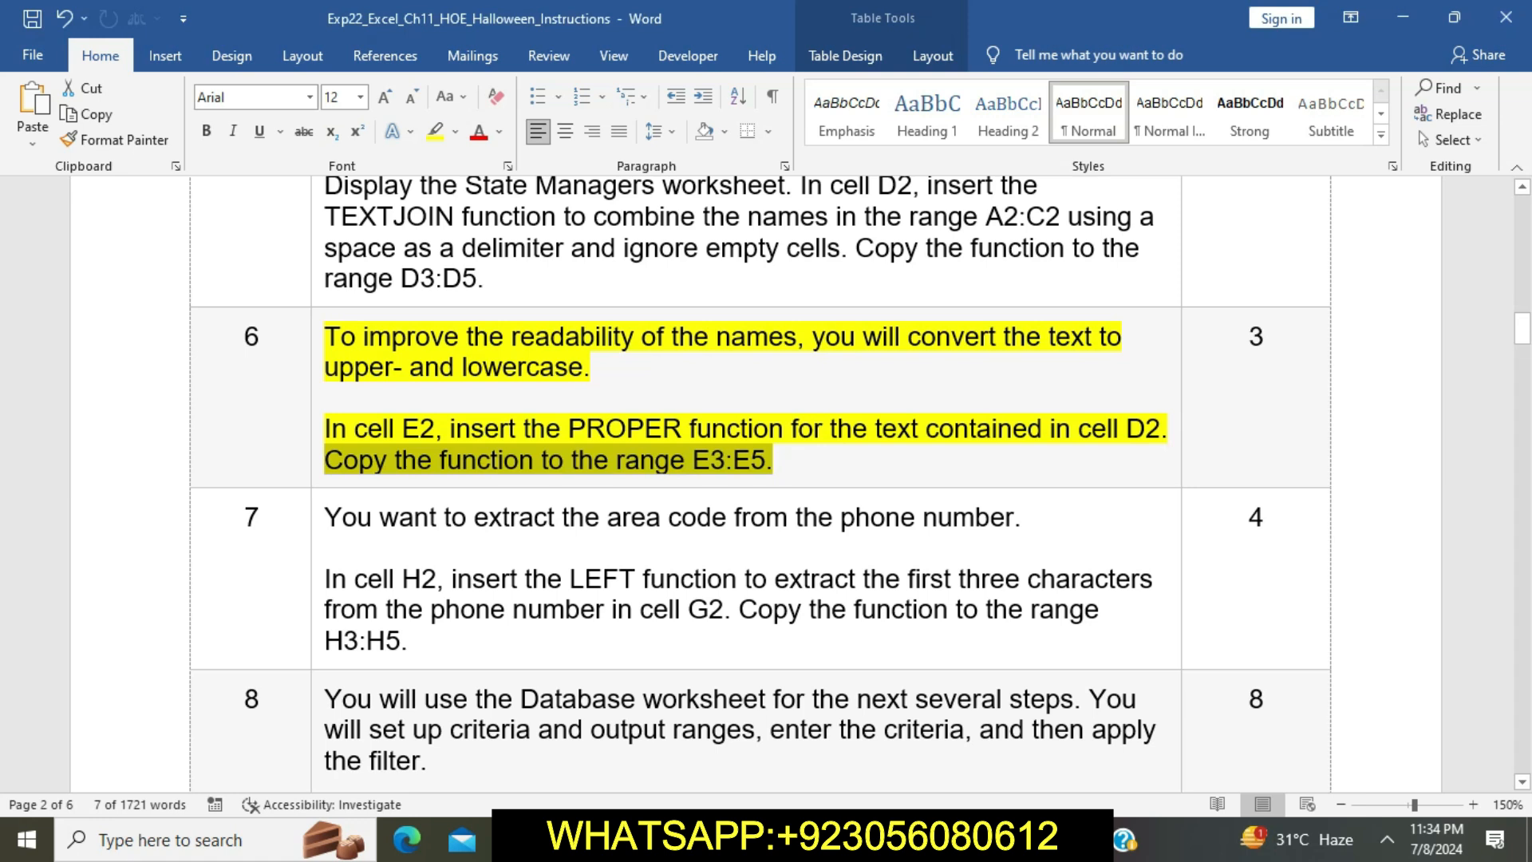
{"action": "left_click", "coordinate": [773, 460]}
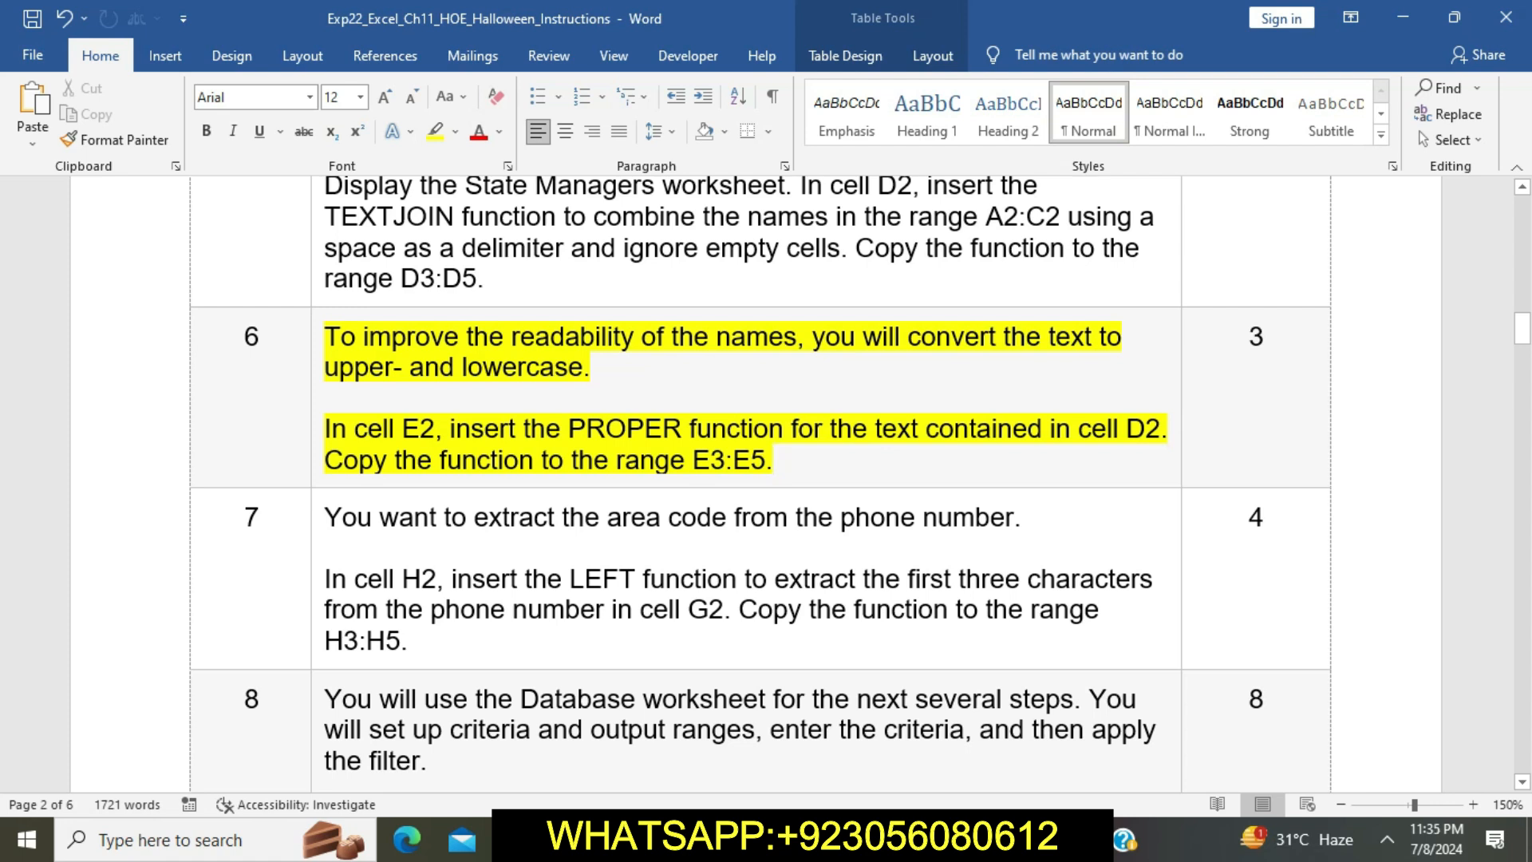
{"action": "left_click", "coordinate": [318, 345]}
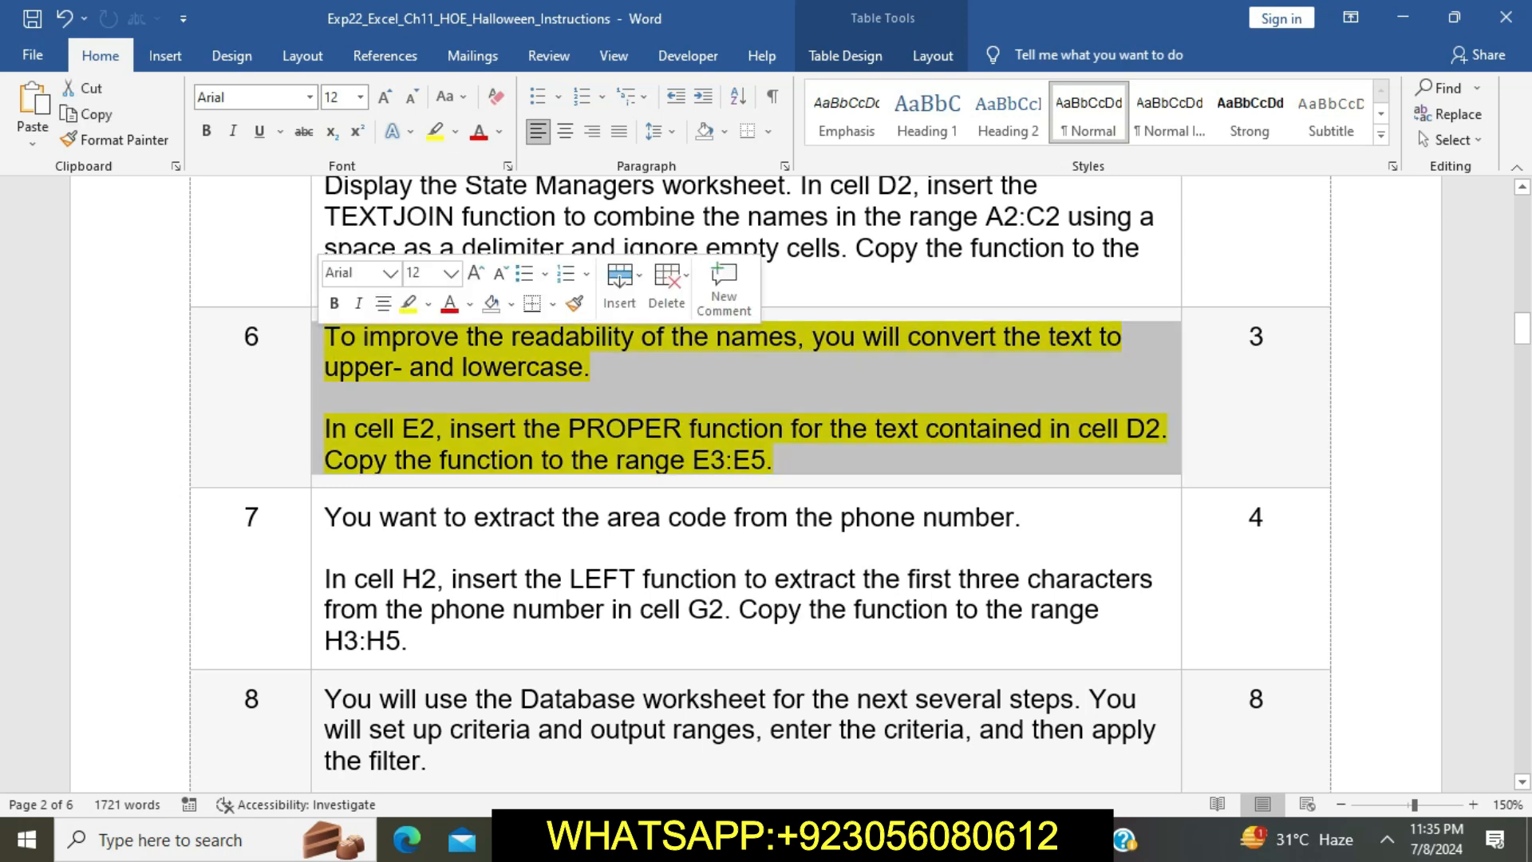
{"action": "left_click", "coordinate": [773, 460]}
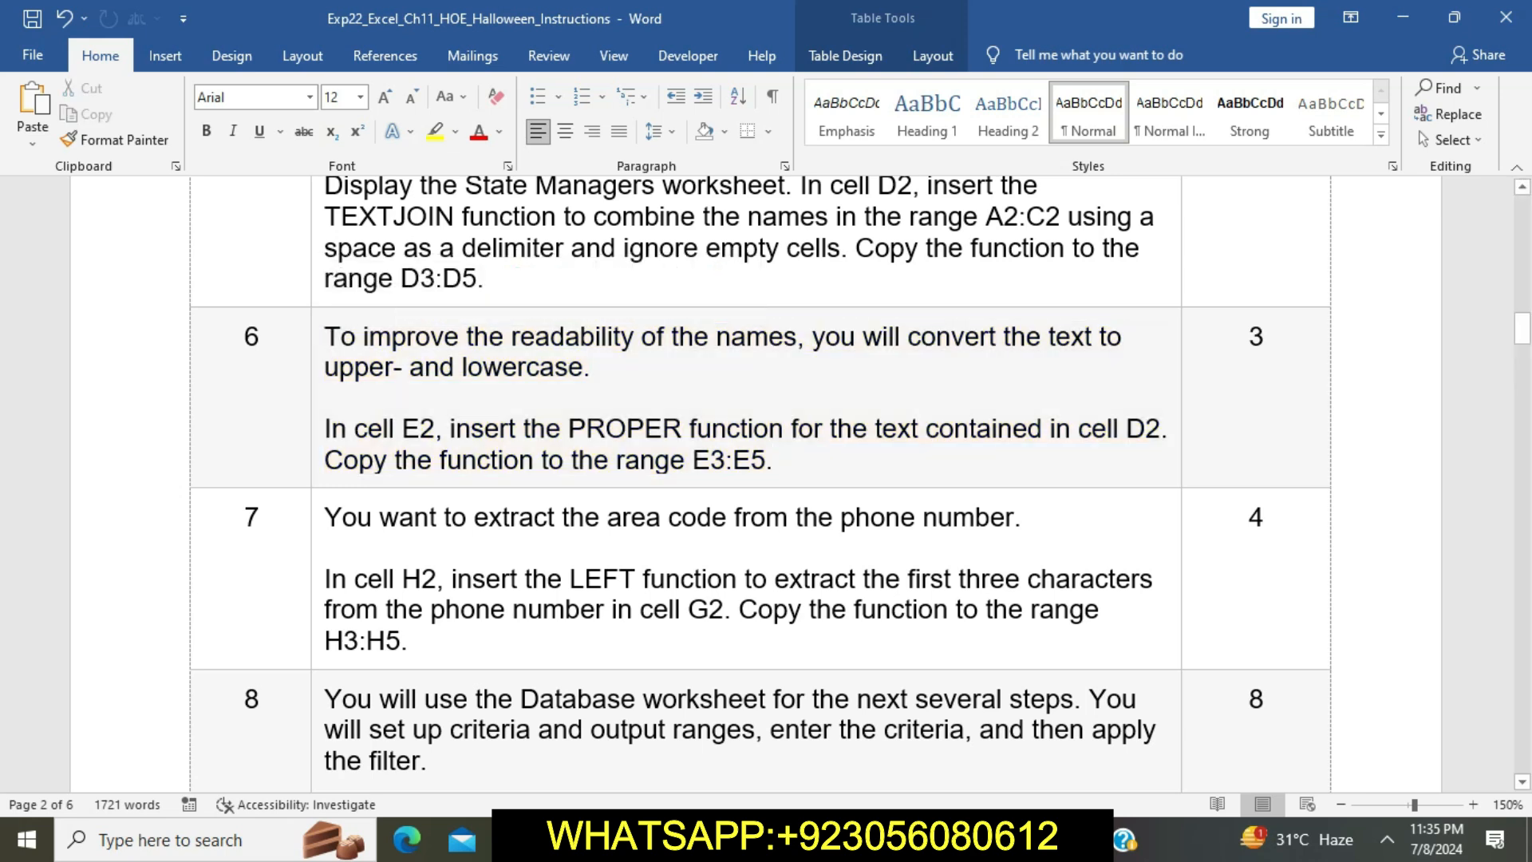
{"action": "scroll", "coordinate": [766, 479], "scroll_direction": "down", "scroll_amount": 3}
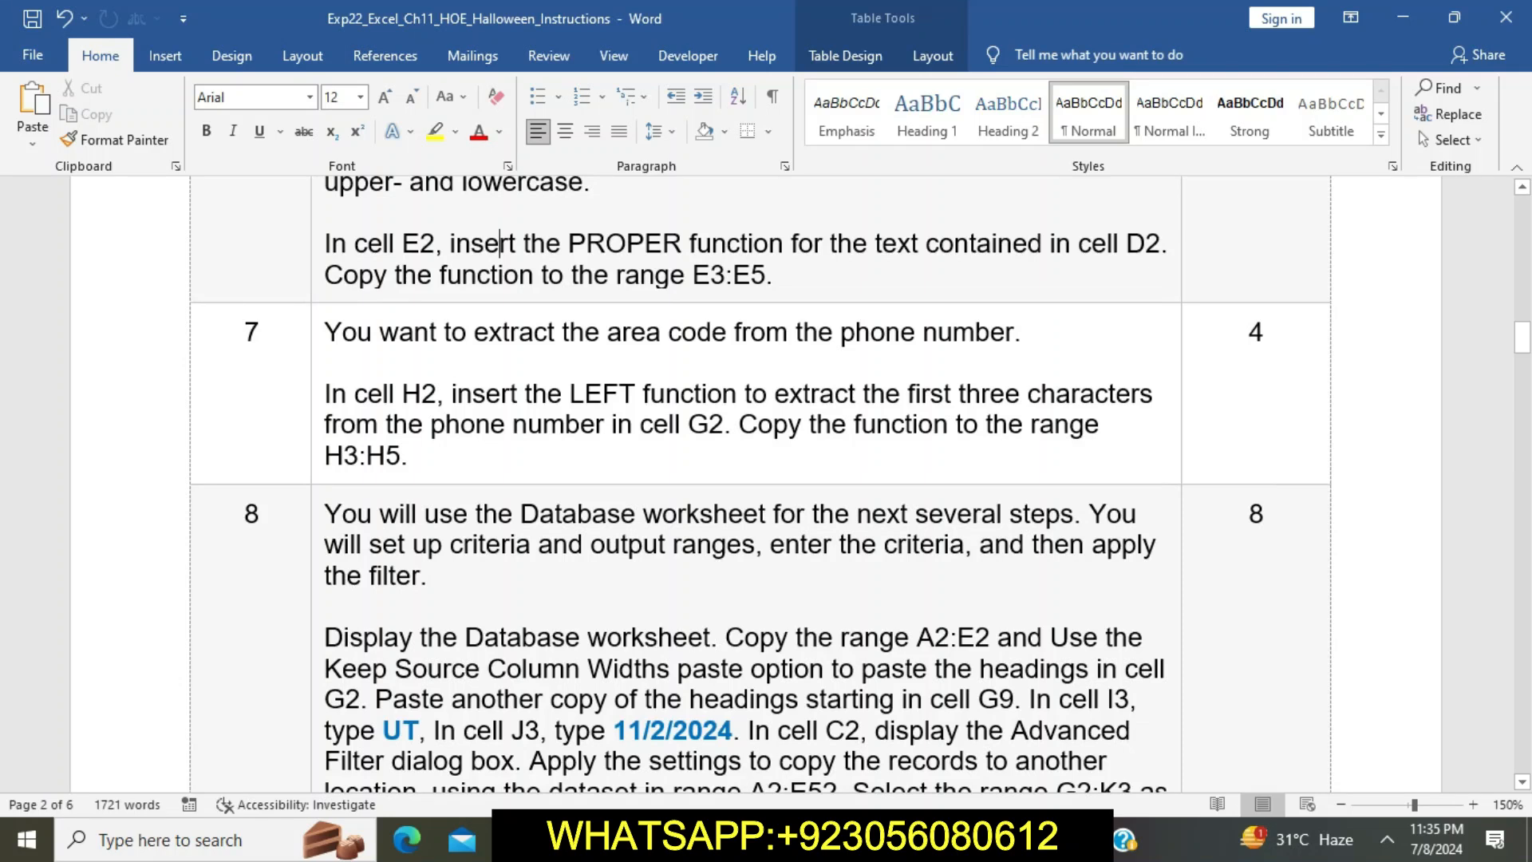
{"action": "left_click", "coordinate": [318, 331]}
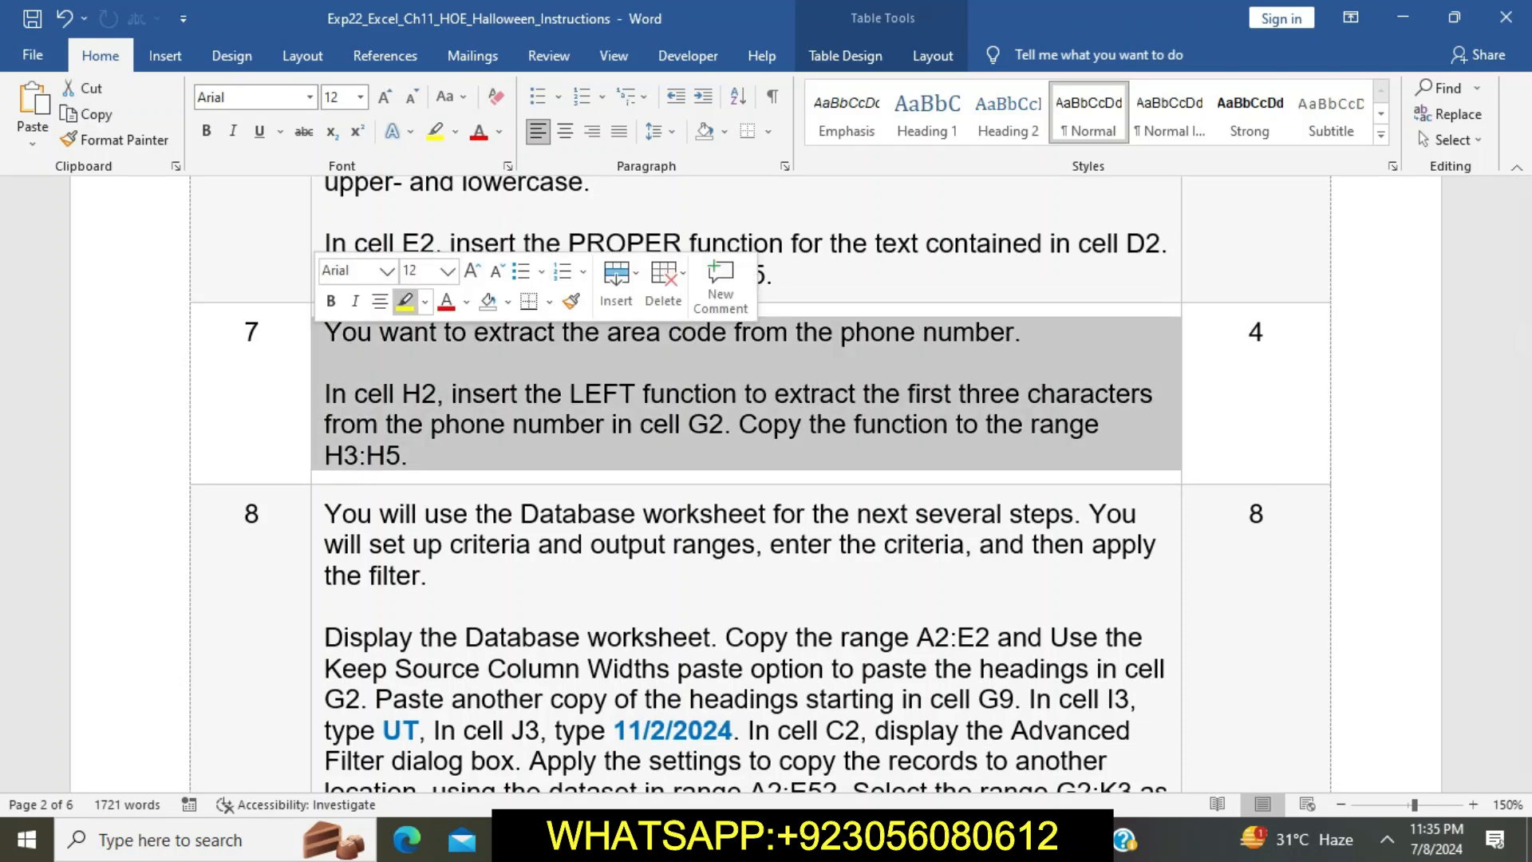
{"action": "left_click", "coordinate": [406, 301]}
{"action": "left_click", "coordinate": [476, 424]}
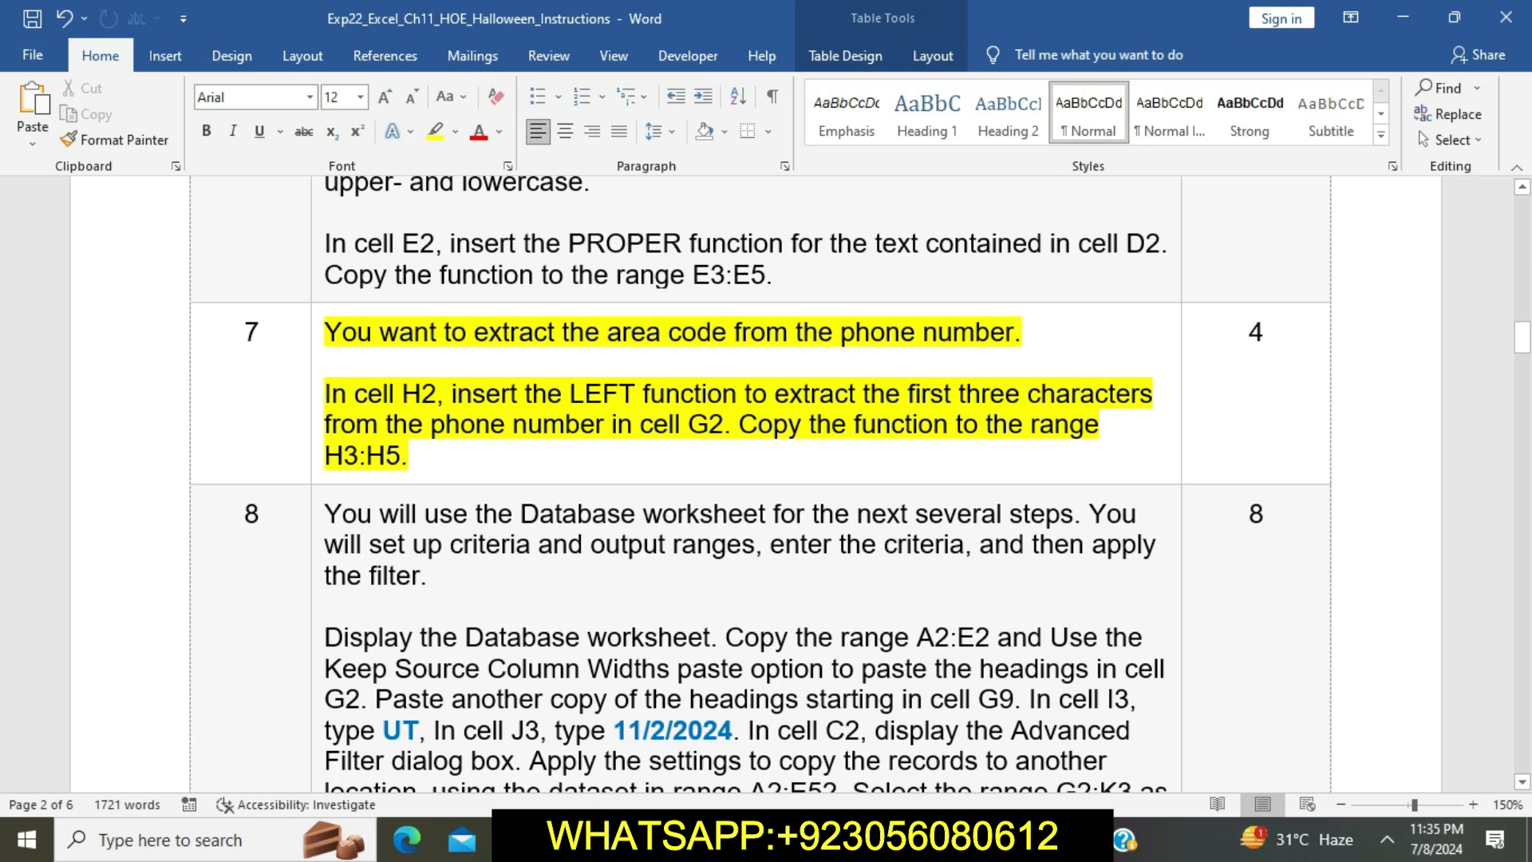
Check the LEFT instruction in Word, then enter =LEFT(G2,3) in cell H2 of the State Managers worksheet in Excel.
{"action": "left_click_drag", "start_coordinate": [326, 395], "coordinate": [734, 425]}
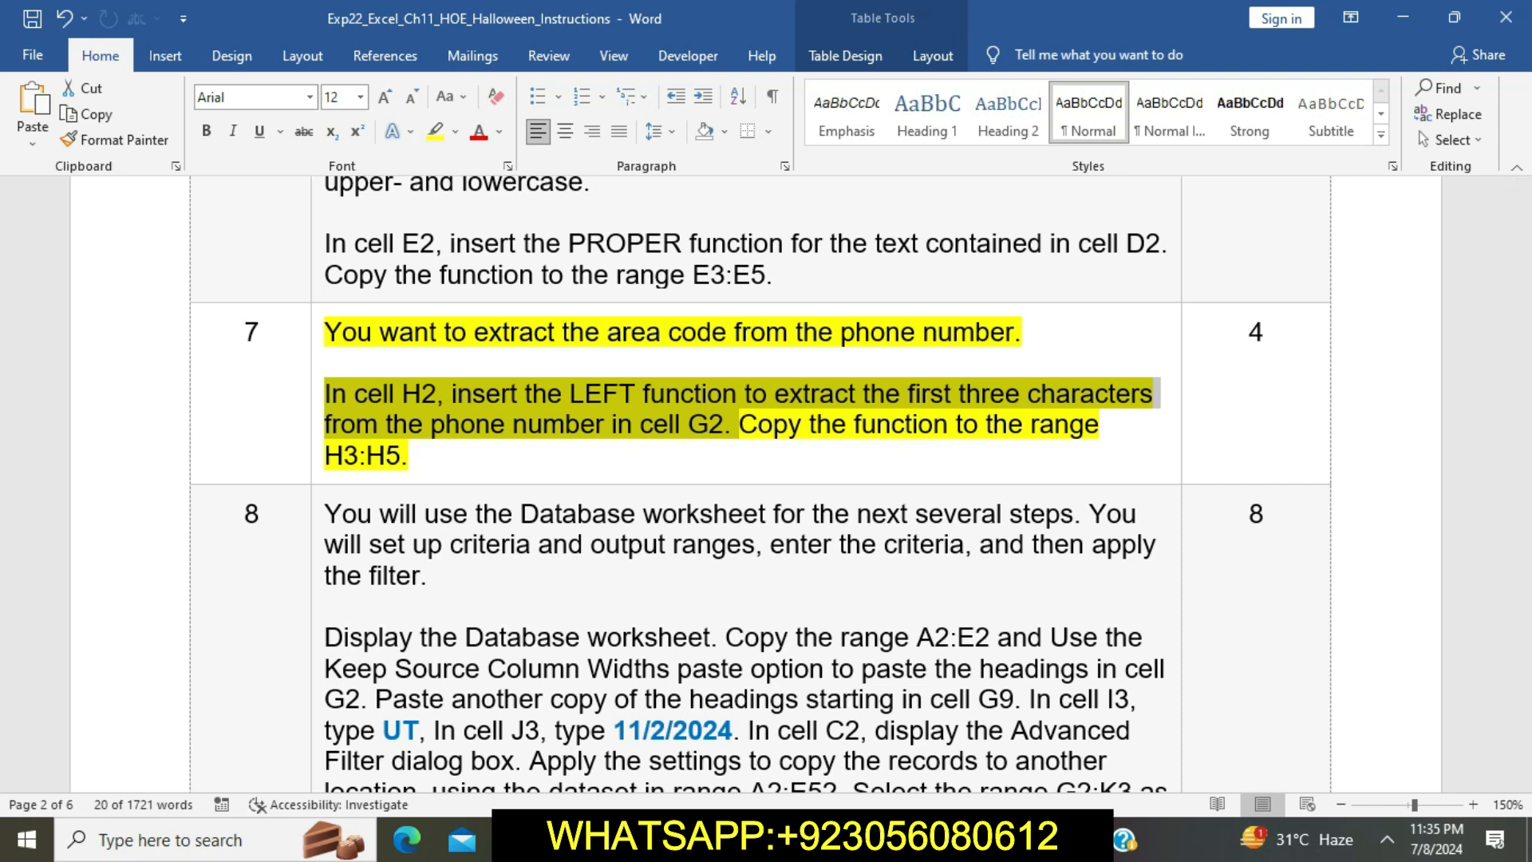
{"action": "key", "text": "alt+Tab"}
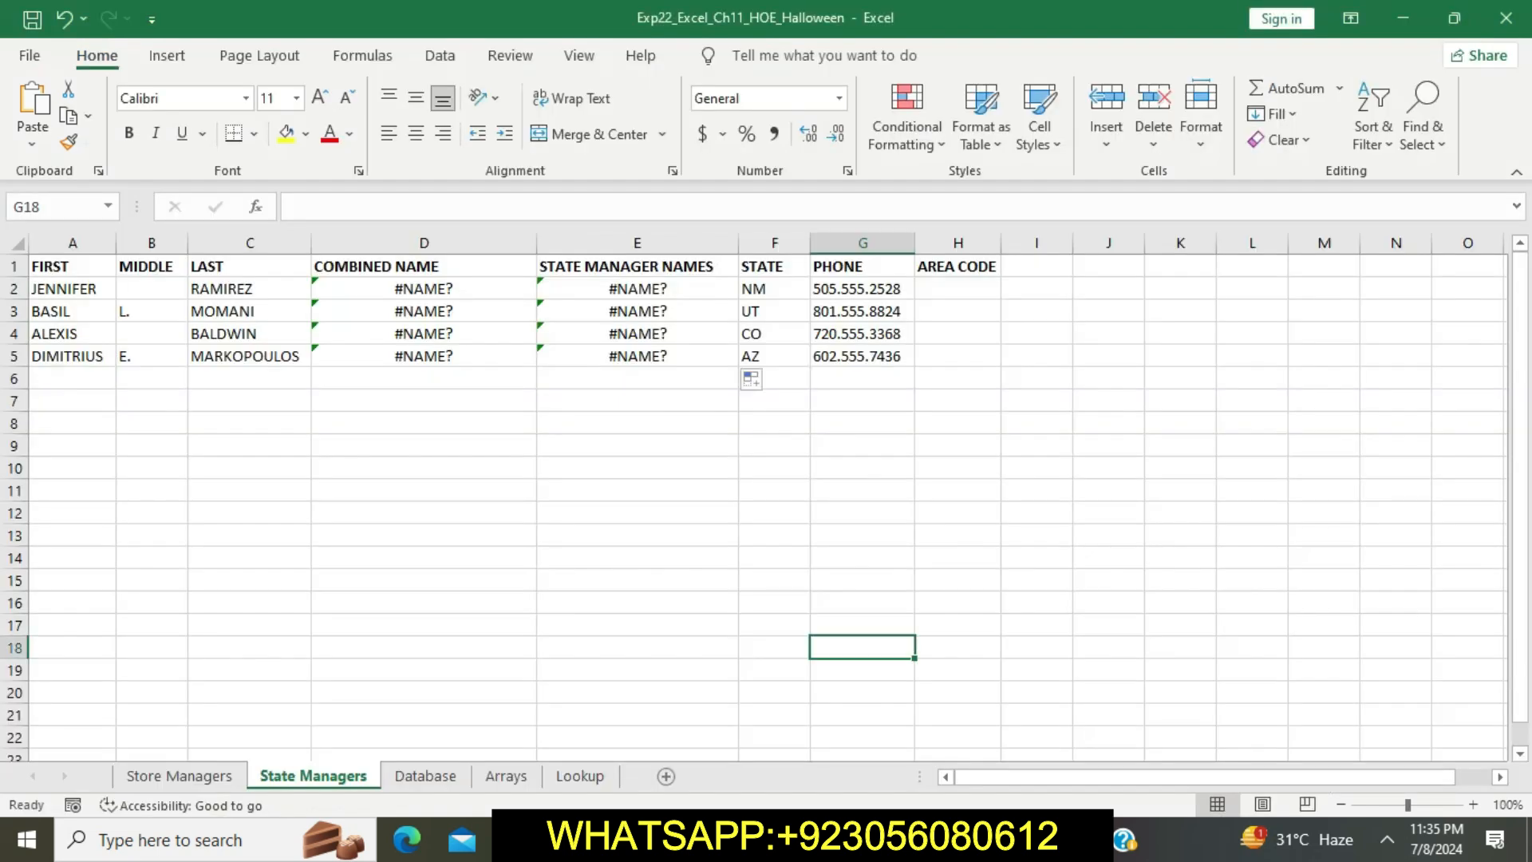
{"action": "left_click", "coordinate": [957, 289]}
{"action": "type", "text": "="}
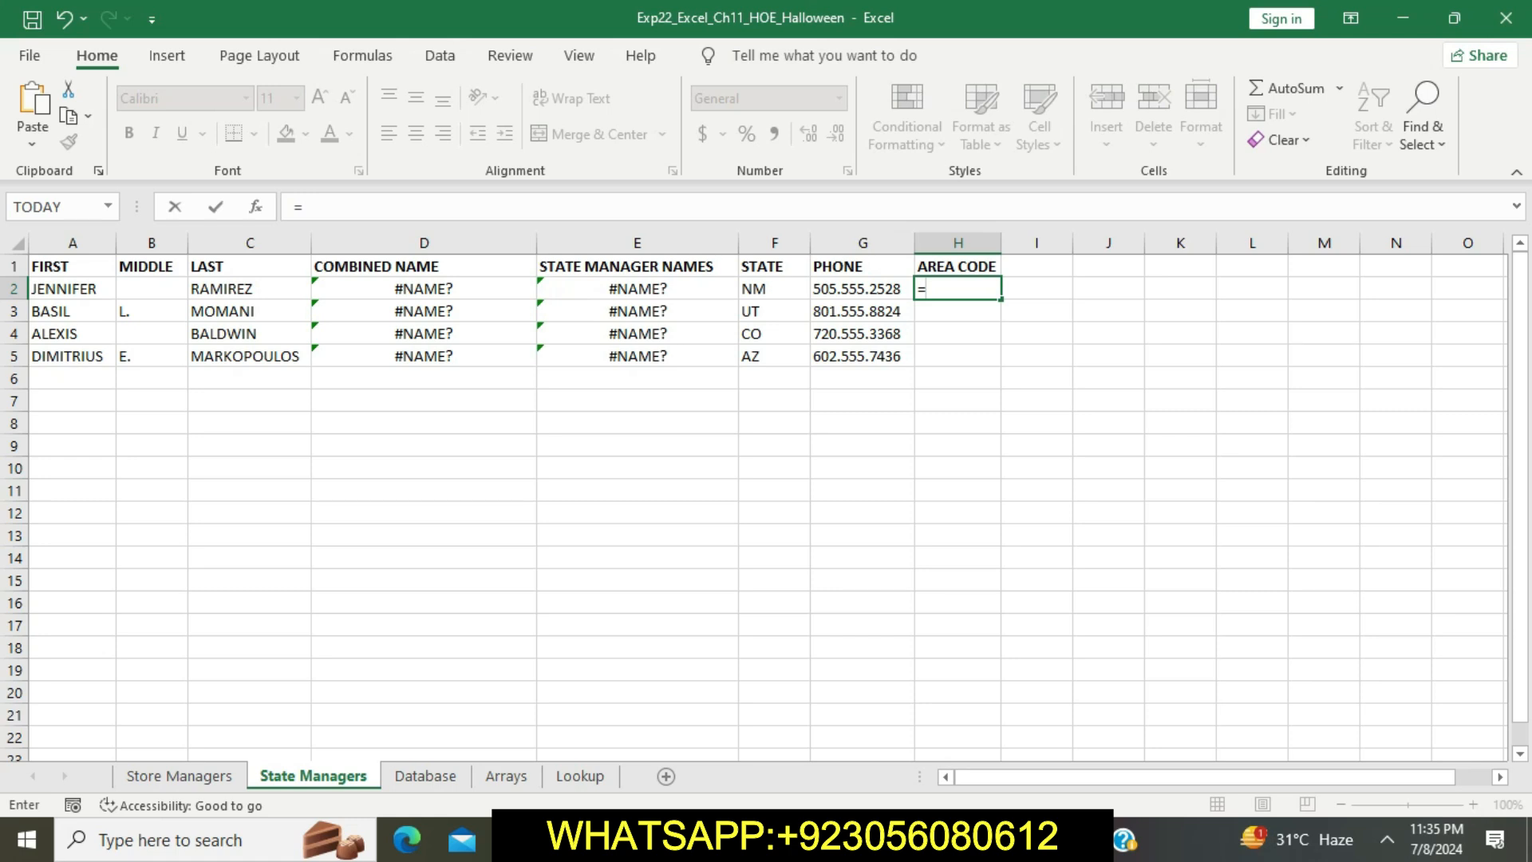
{"action": "type", "text": "LEFT"}
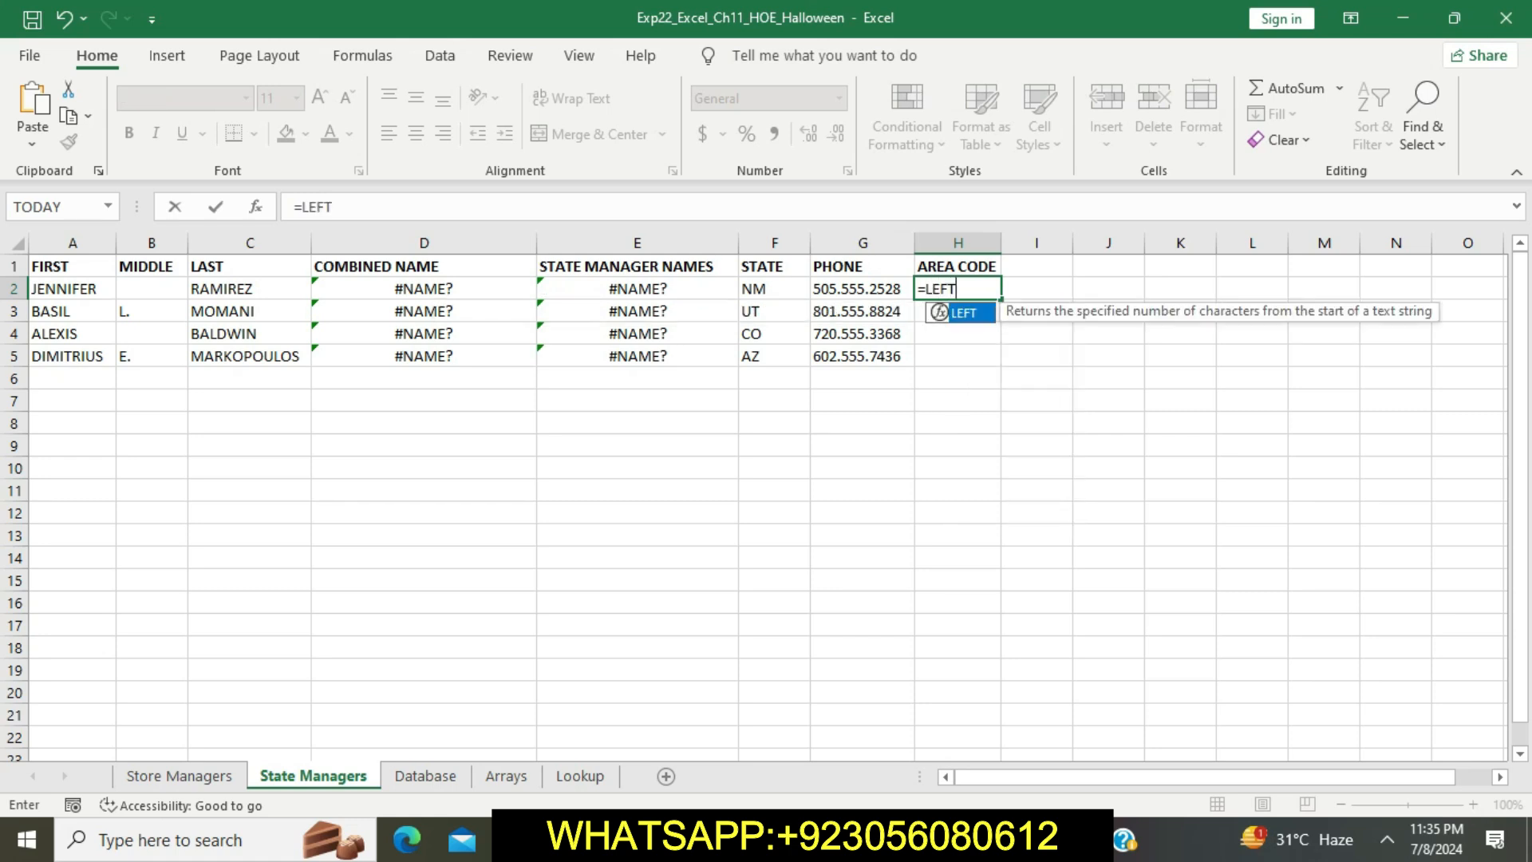
{"action": "type", "text": "("}
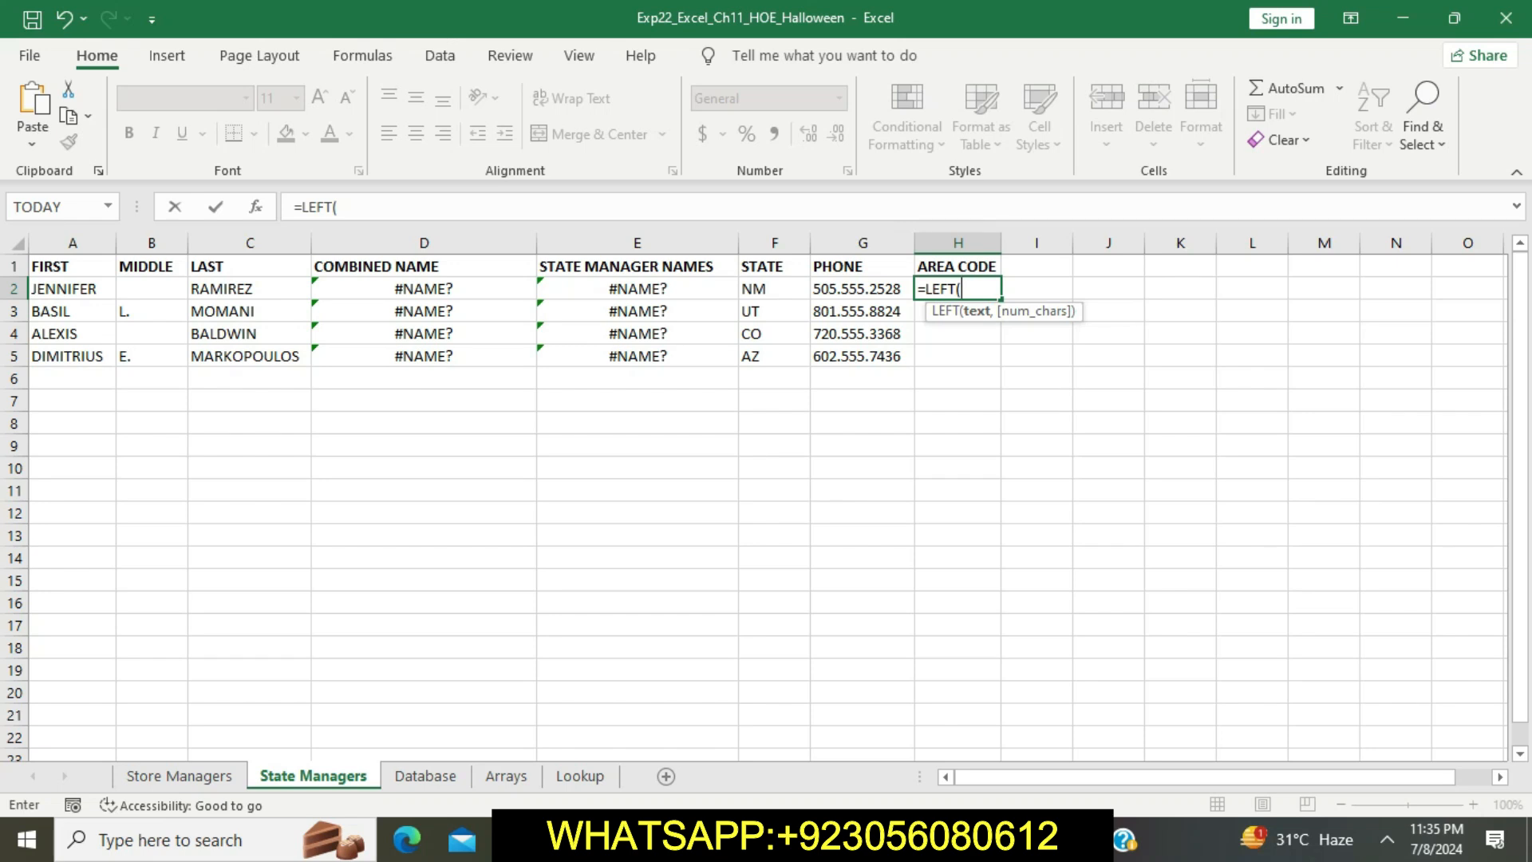
{"action": "type", "text": "G2,3)"}
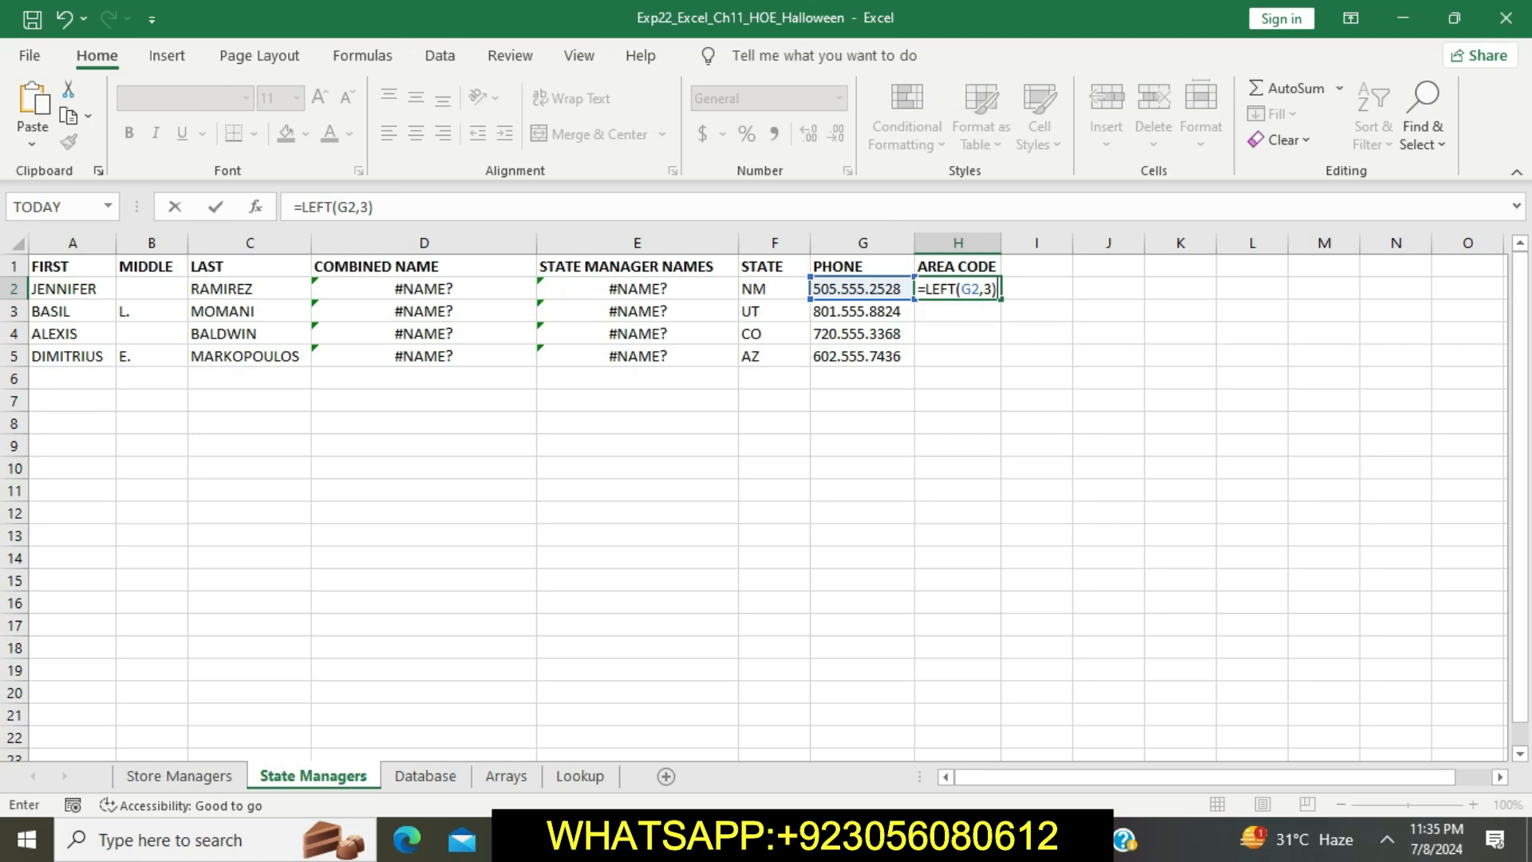
{"action": "key", "text": "Return"}
{"action": "key", "text": "Up"}
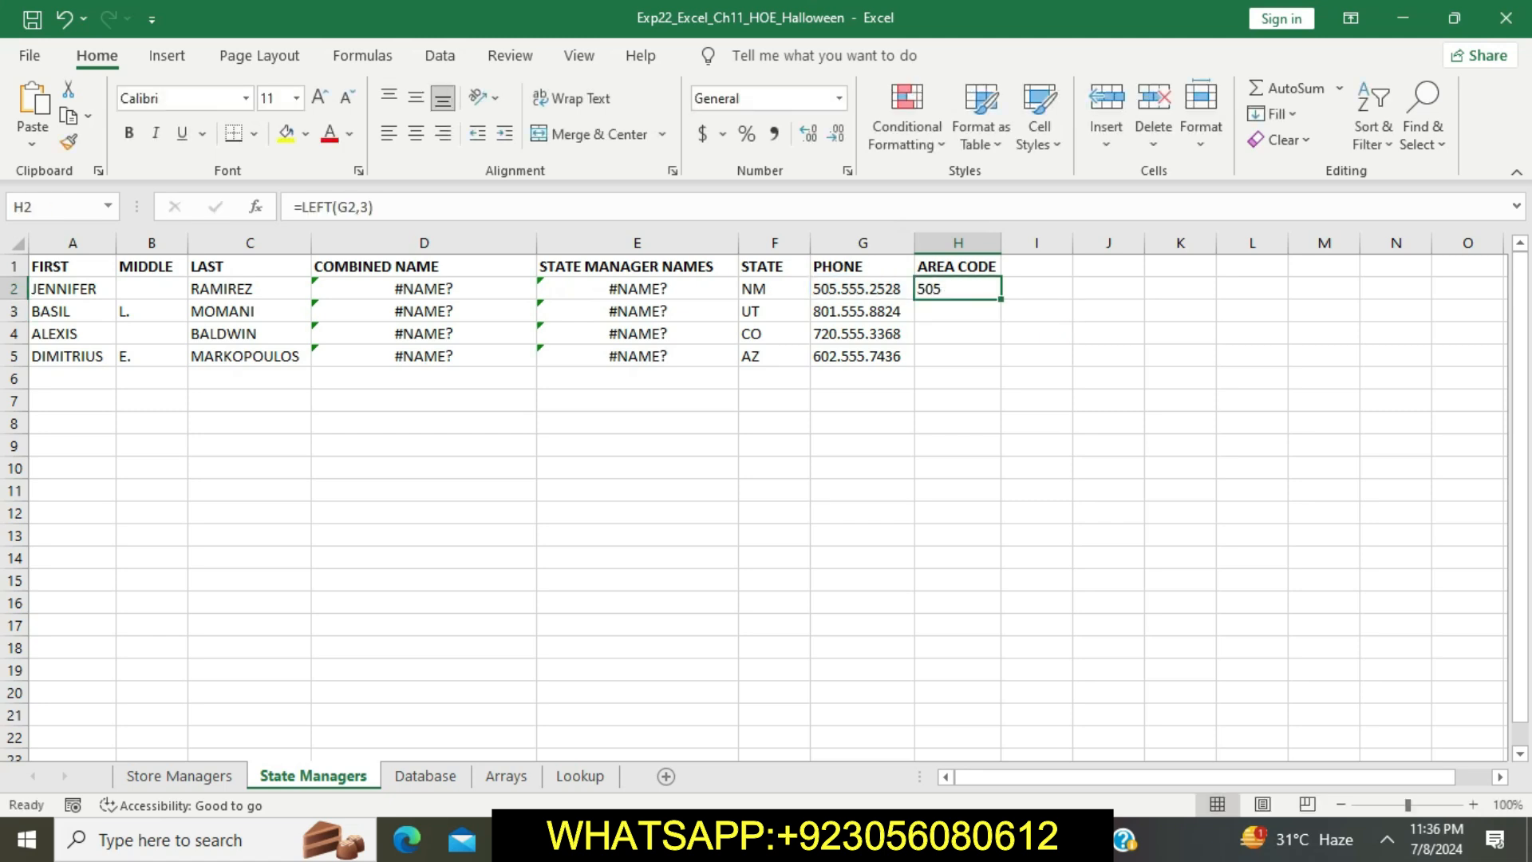
Check the range to copy to in Word, then fill the LEFT formula from cell H2 down through H5 in Excel.
{"action": "key", "text": "alt+Tab"}
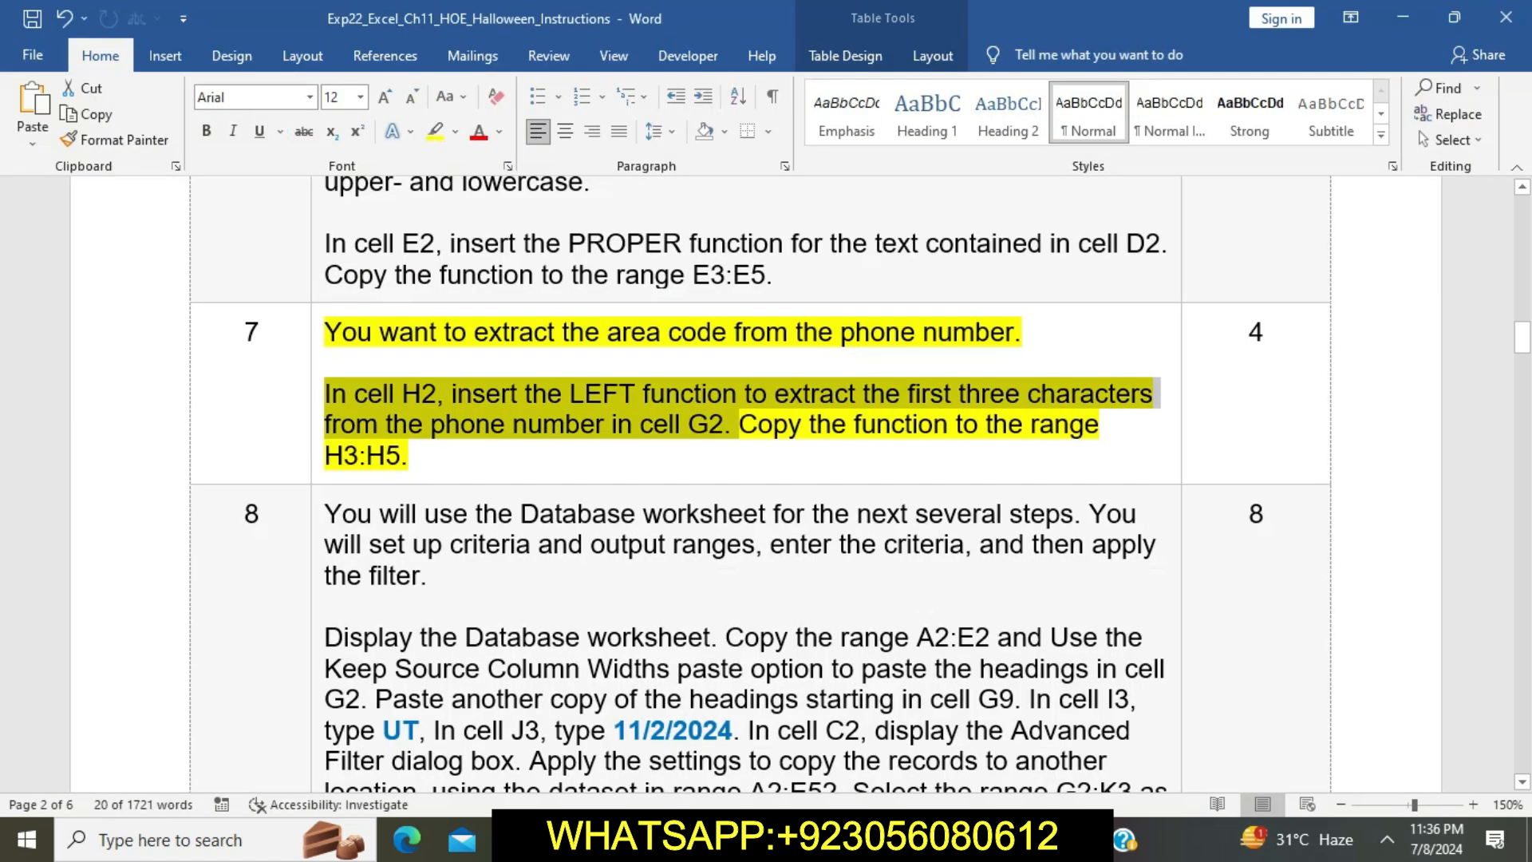
{"action": "left_click", "coordinate": [803, 394]}
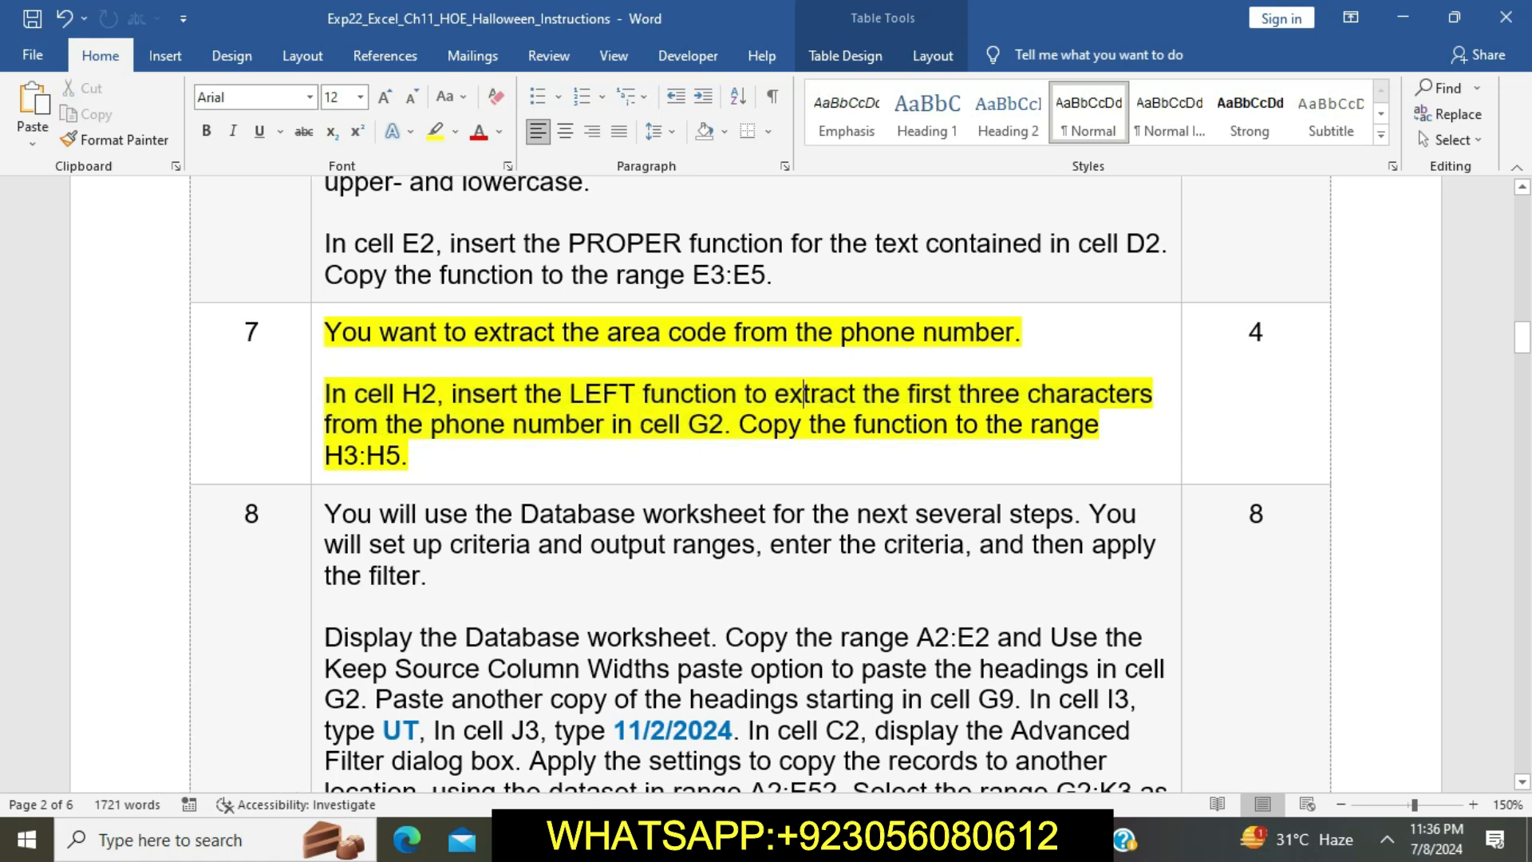
{"action": "left_click_drag", "start_coordinate": [740, 426], "coordinate": [738, 461]}
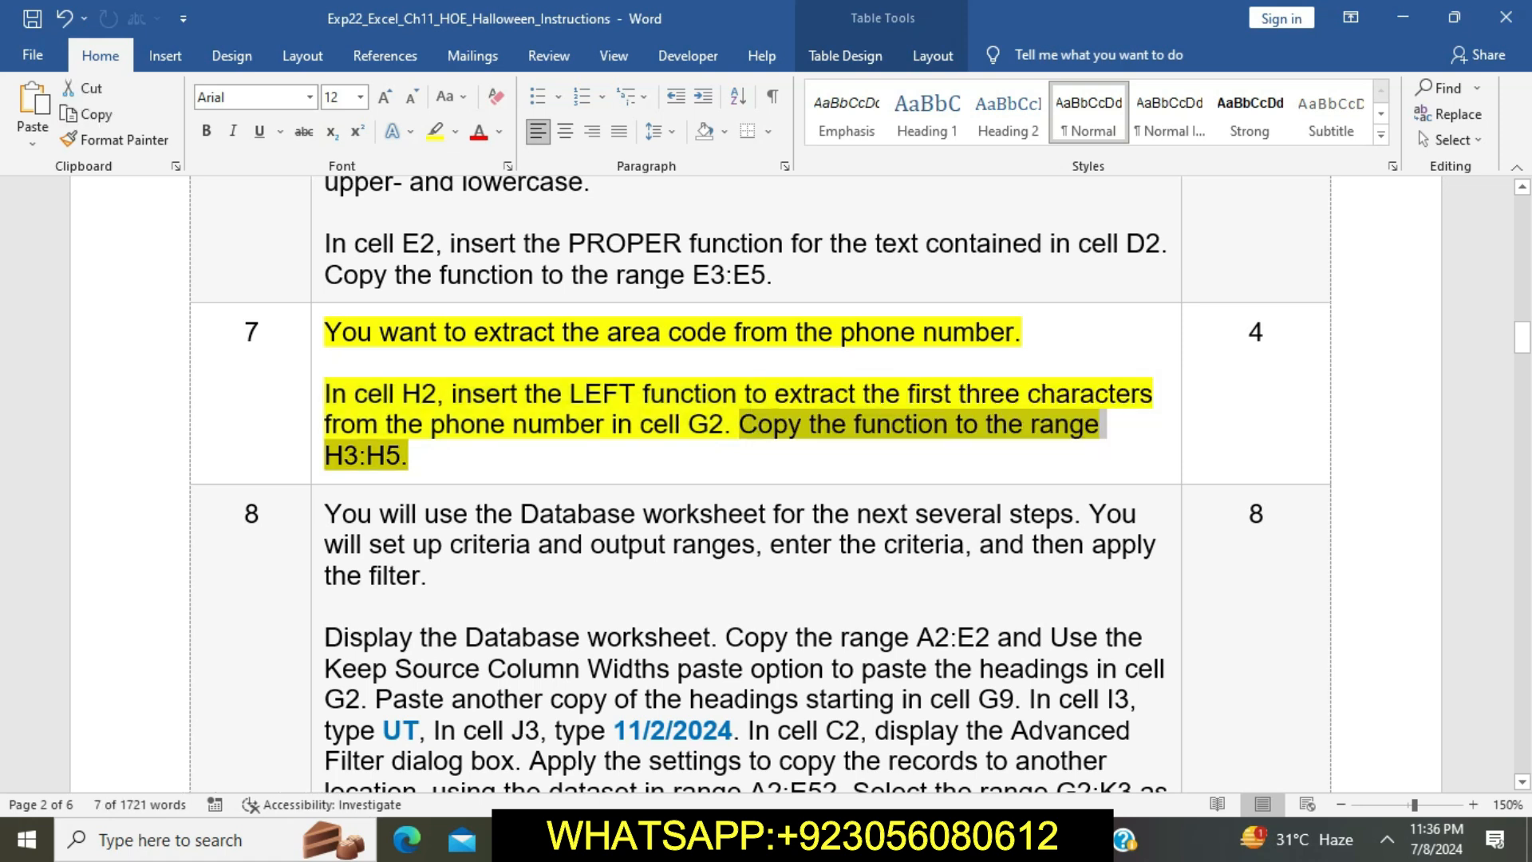
{"action": "key", "text": "alt+Tab"}
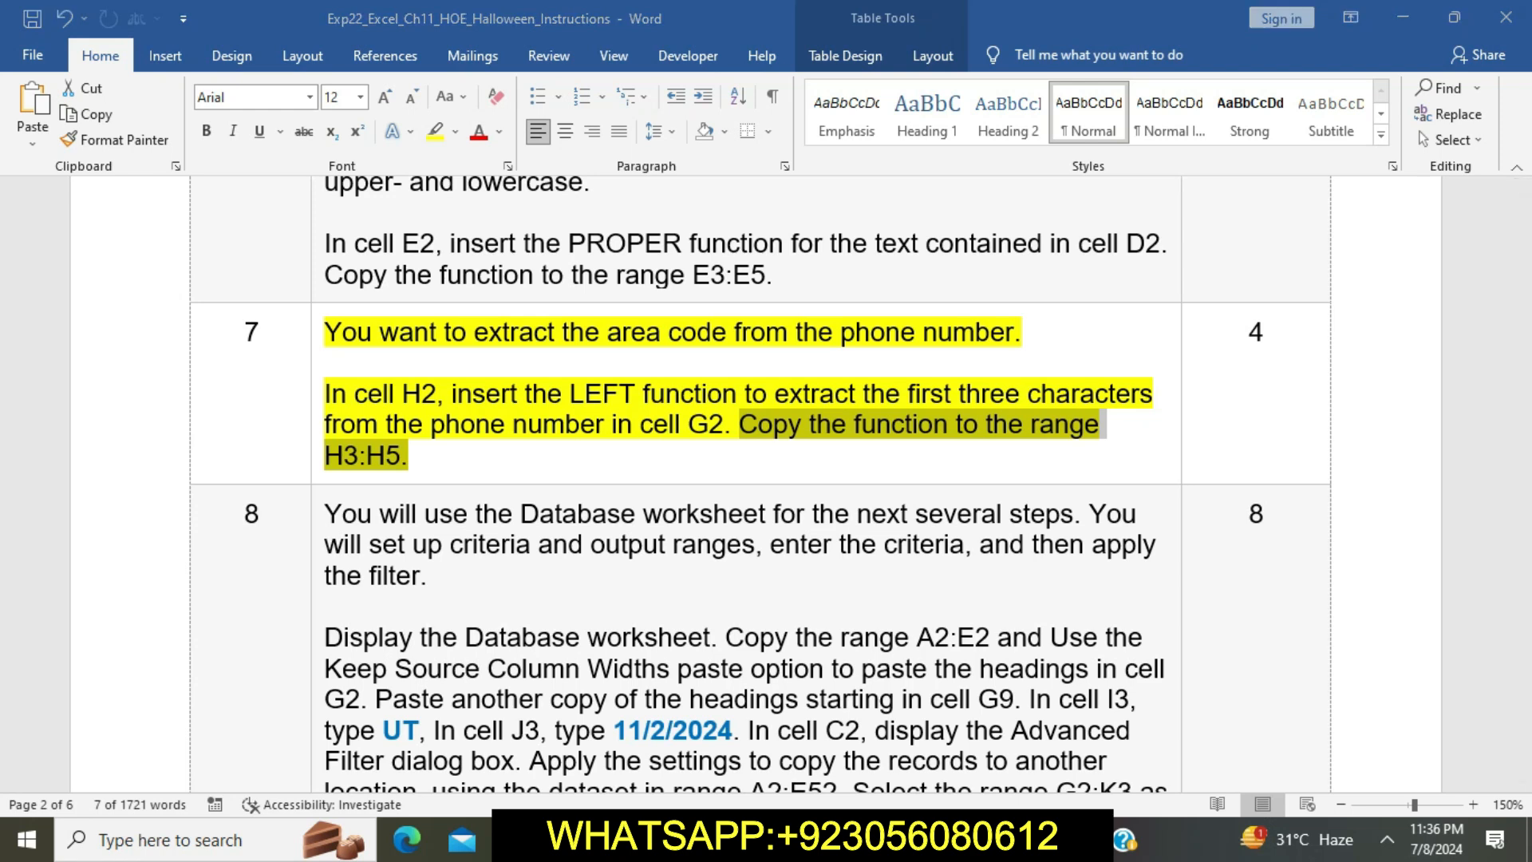
{"action": "left_click_drag", "start_coordinate": [1000, 300], "coordinate": [997, 360]}
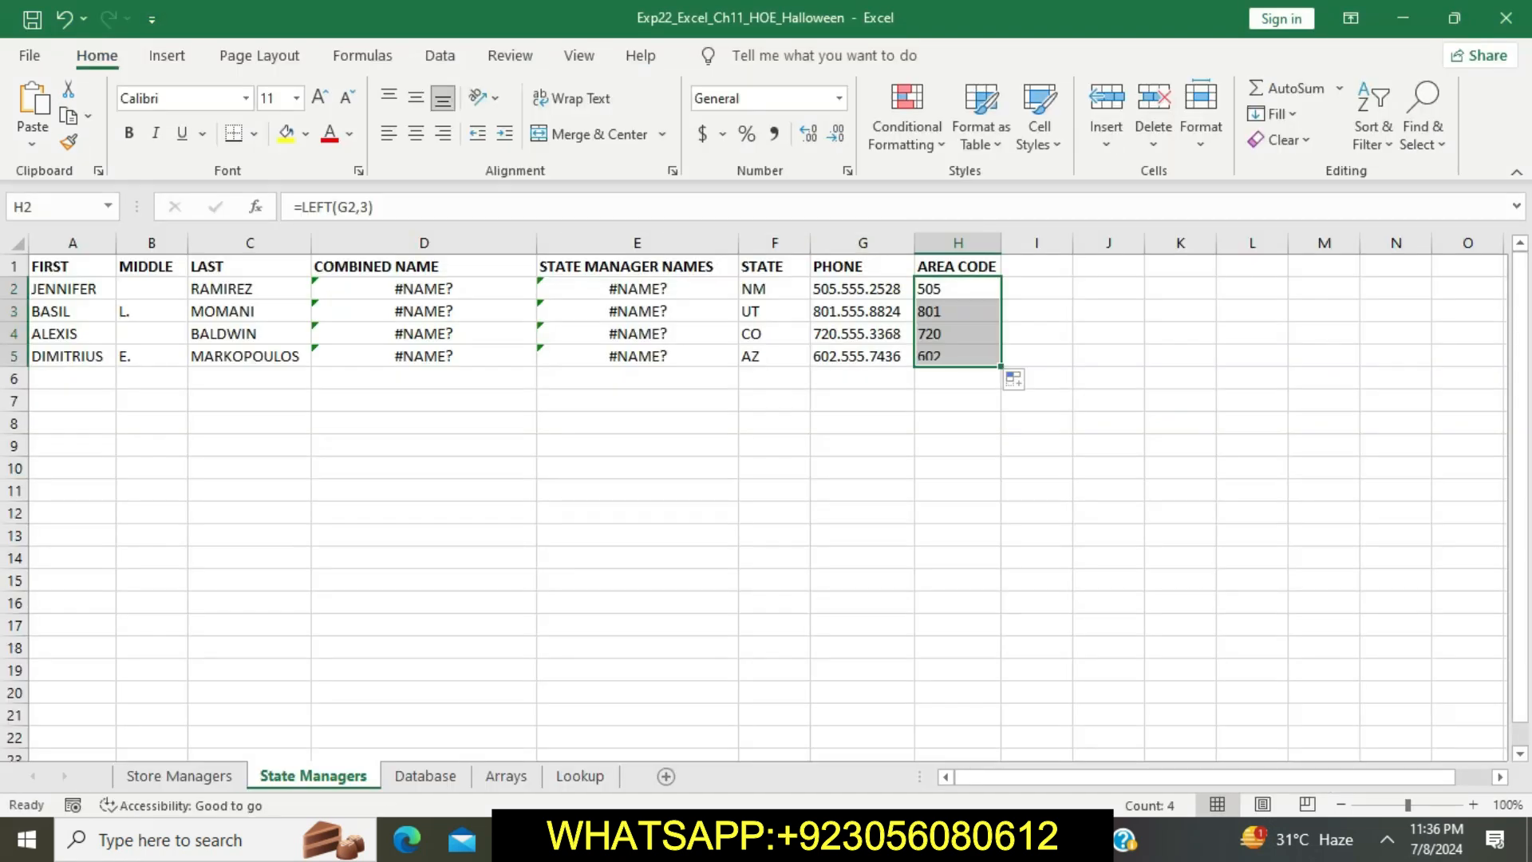
{"action": "left_click", "coordinate": [862, 513]}
Switch to the Word instructions and place the cursor at the end of the step 7 text.
{"action": "key", "text": "alt+Tab"}
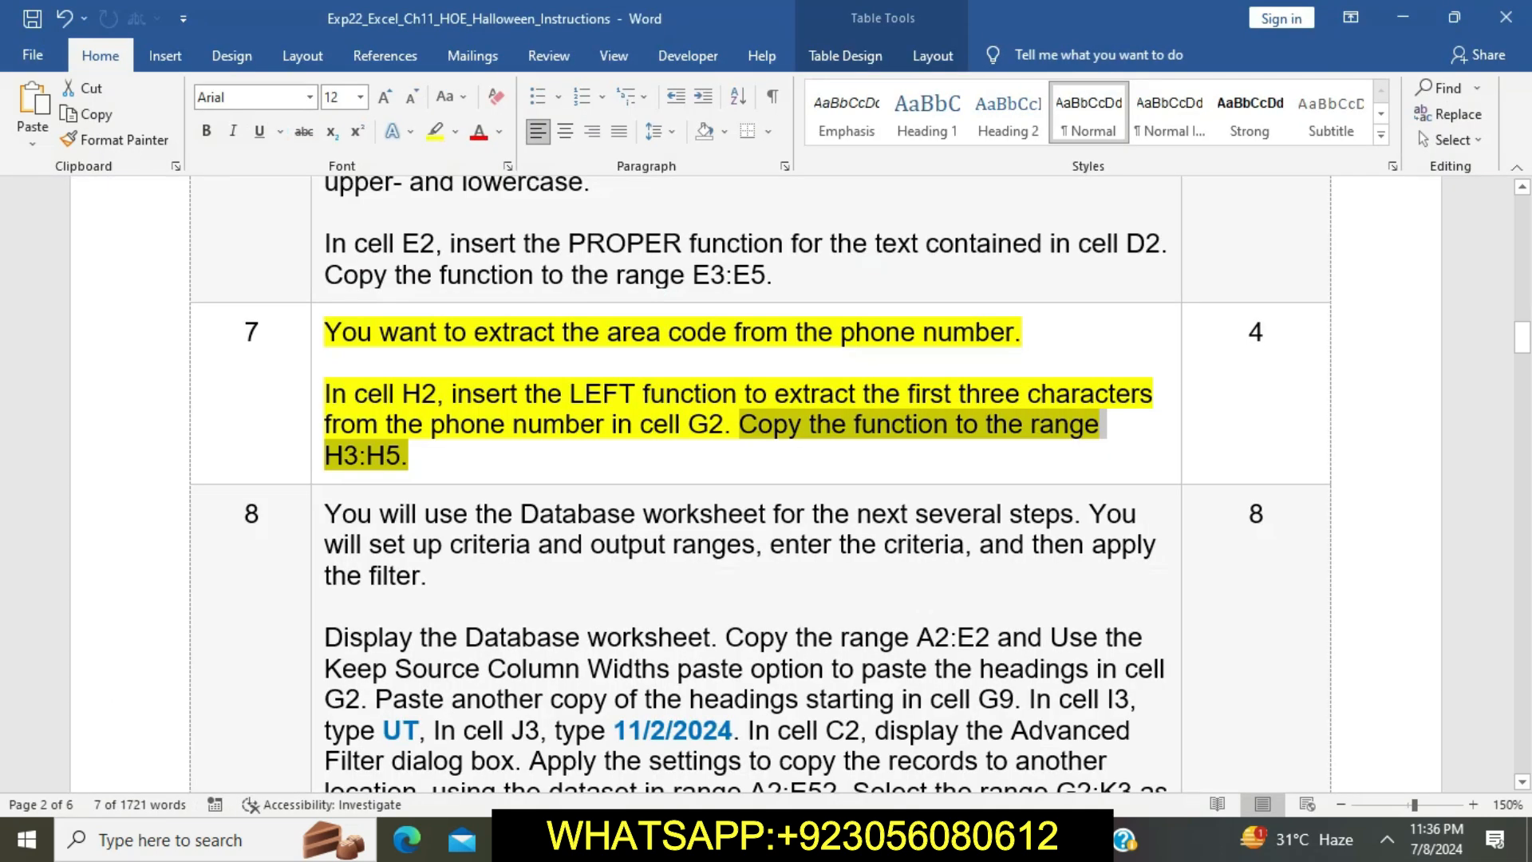
{"action": "left_click", "coordinate": [409, 456]}
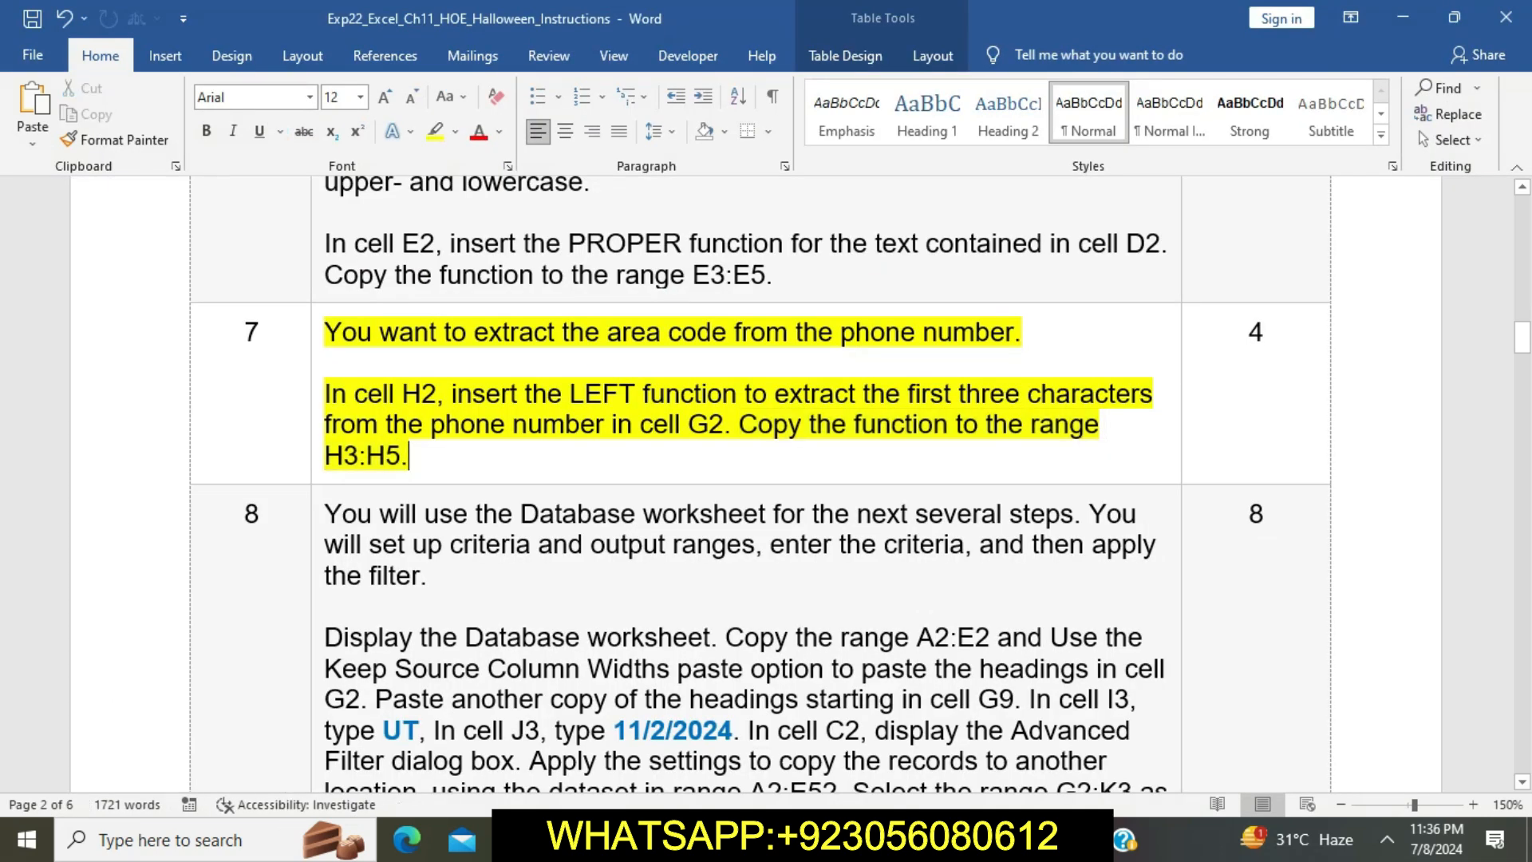